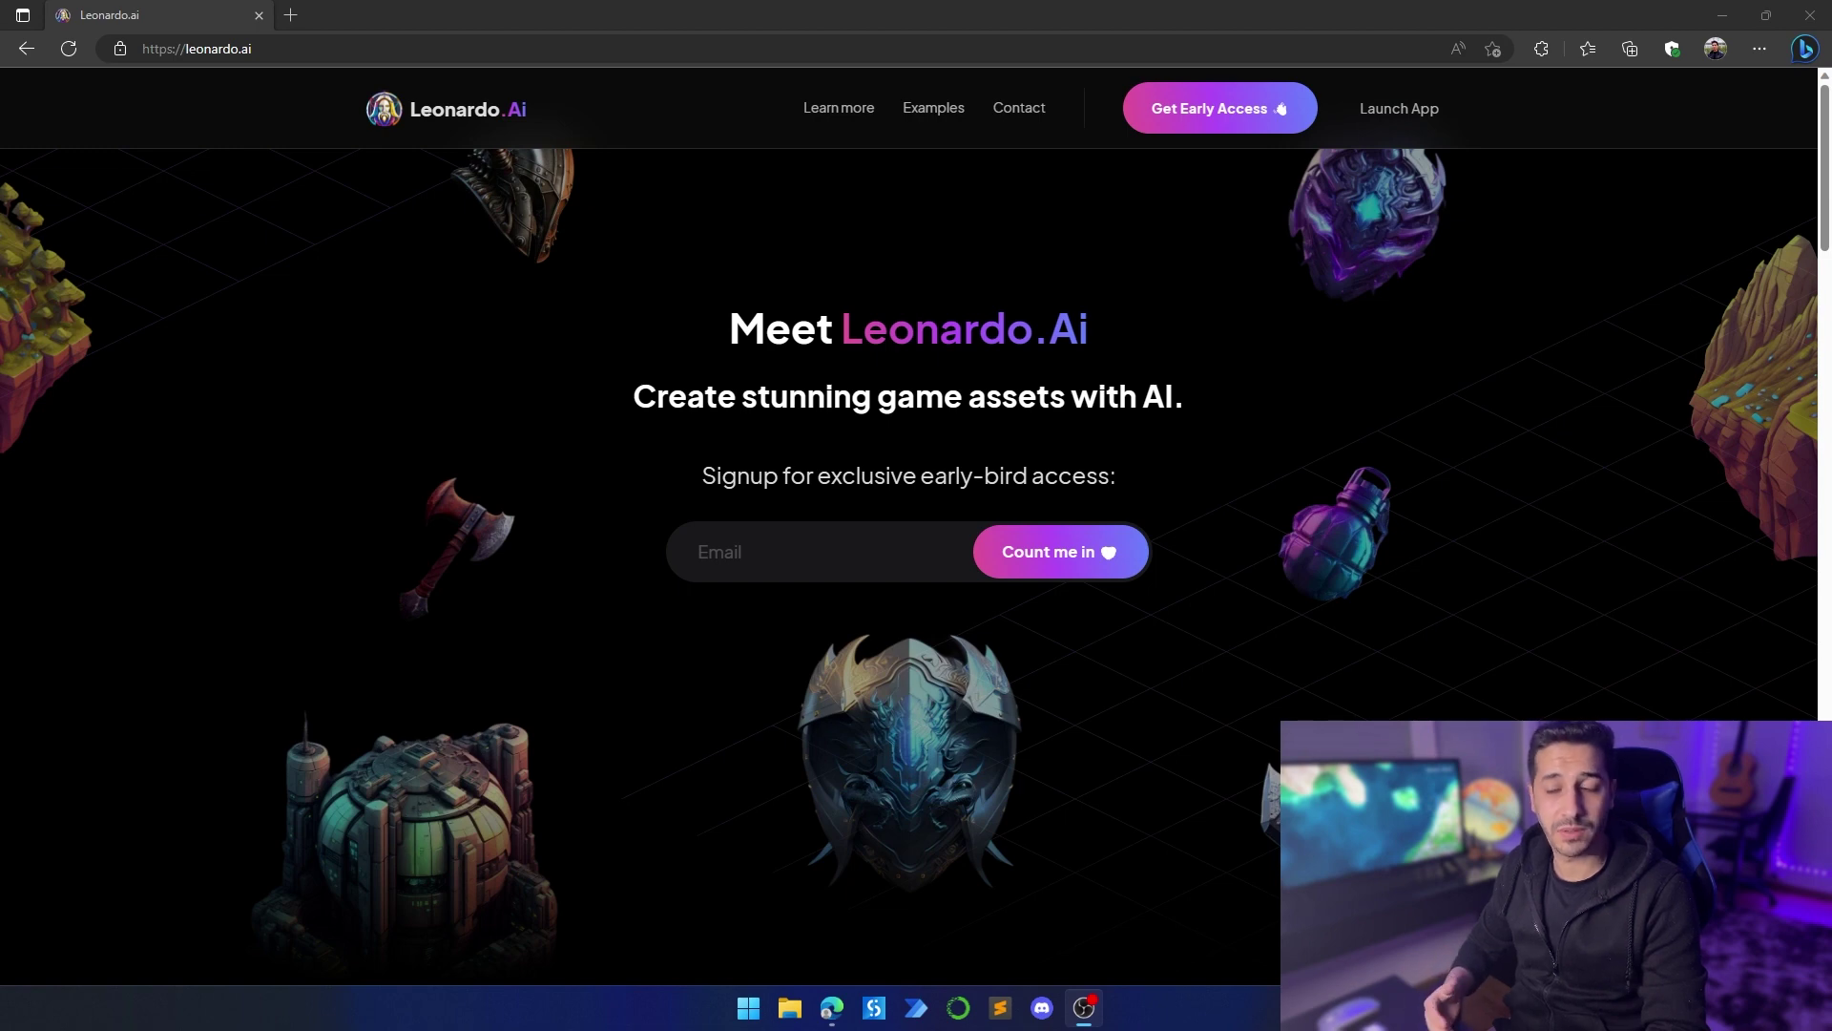
Step: Launch the Leonardo.Ai app from the landing page as an already whitelisted user
click(600, 318)
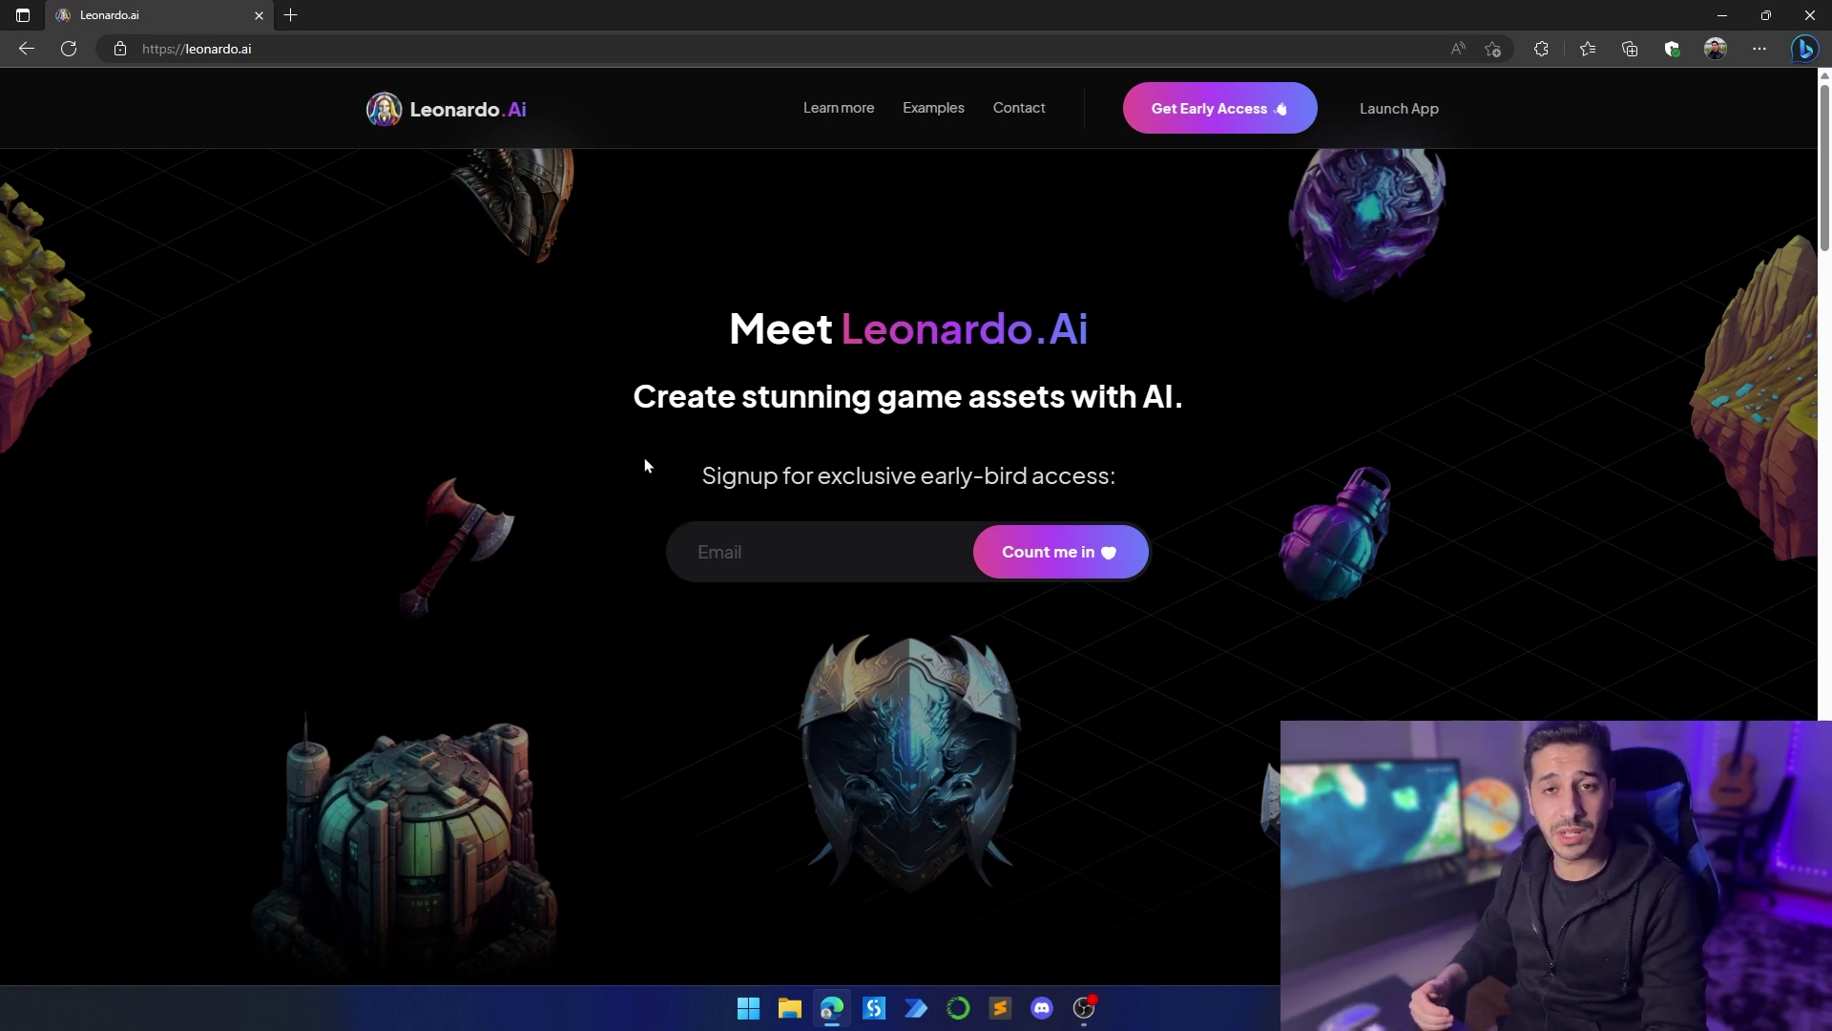
click(818, 545)
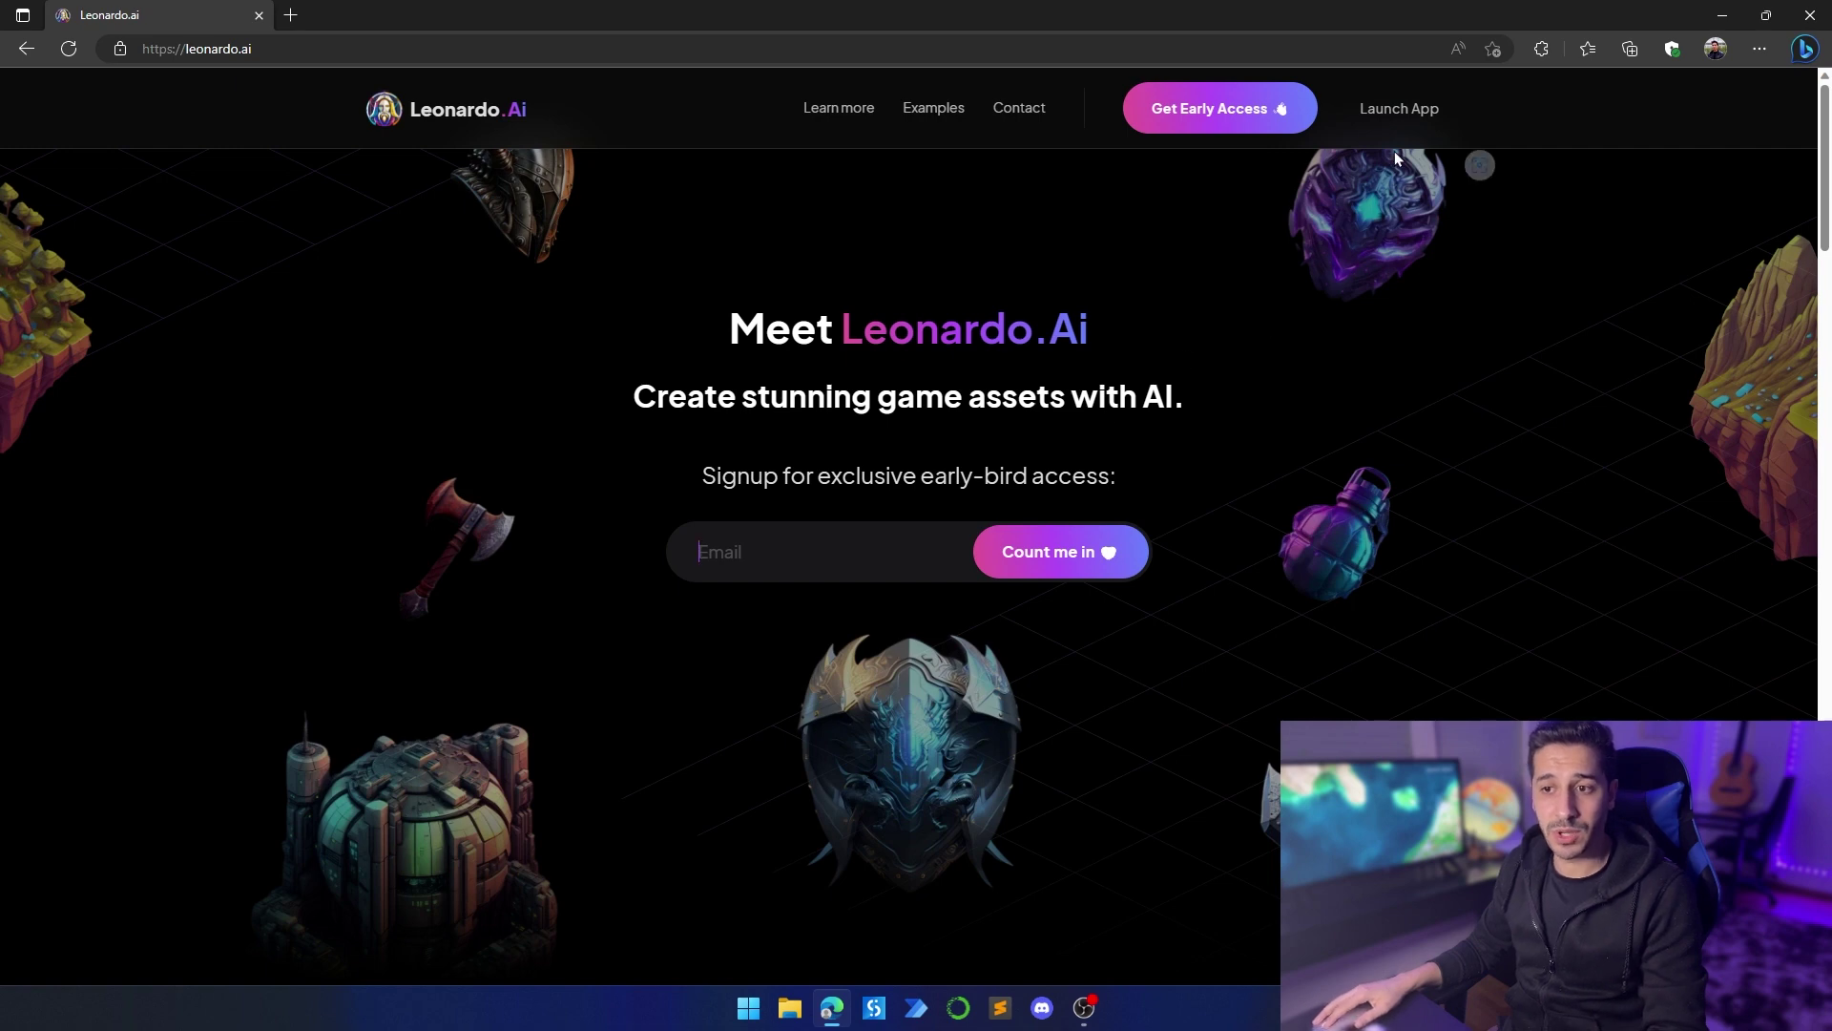
click(1391, 113)
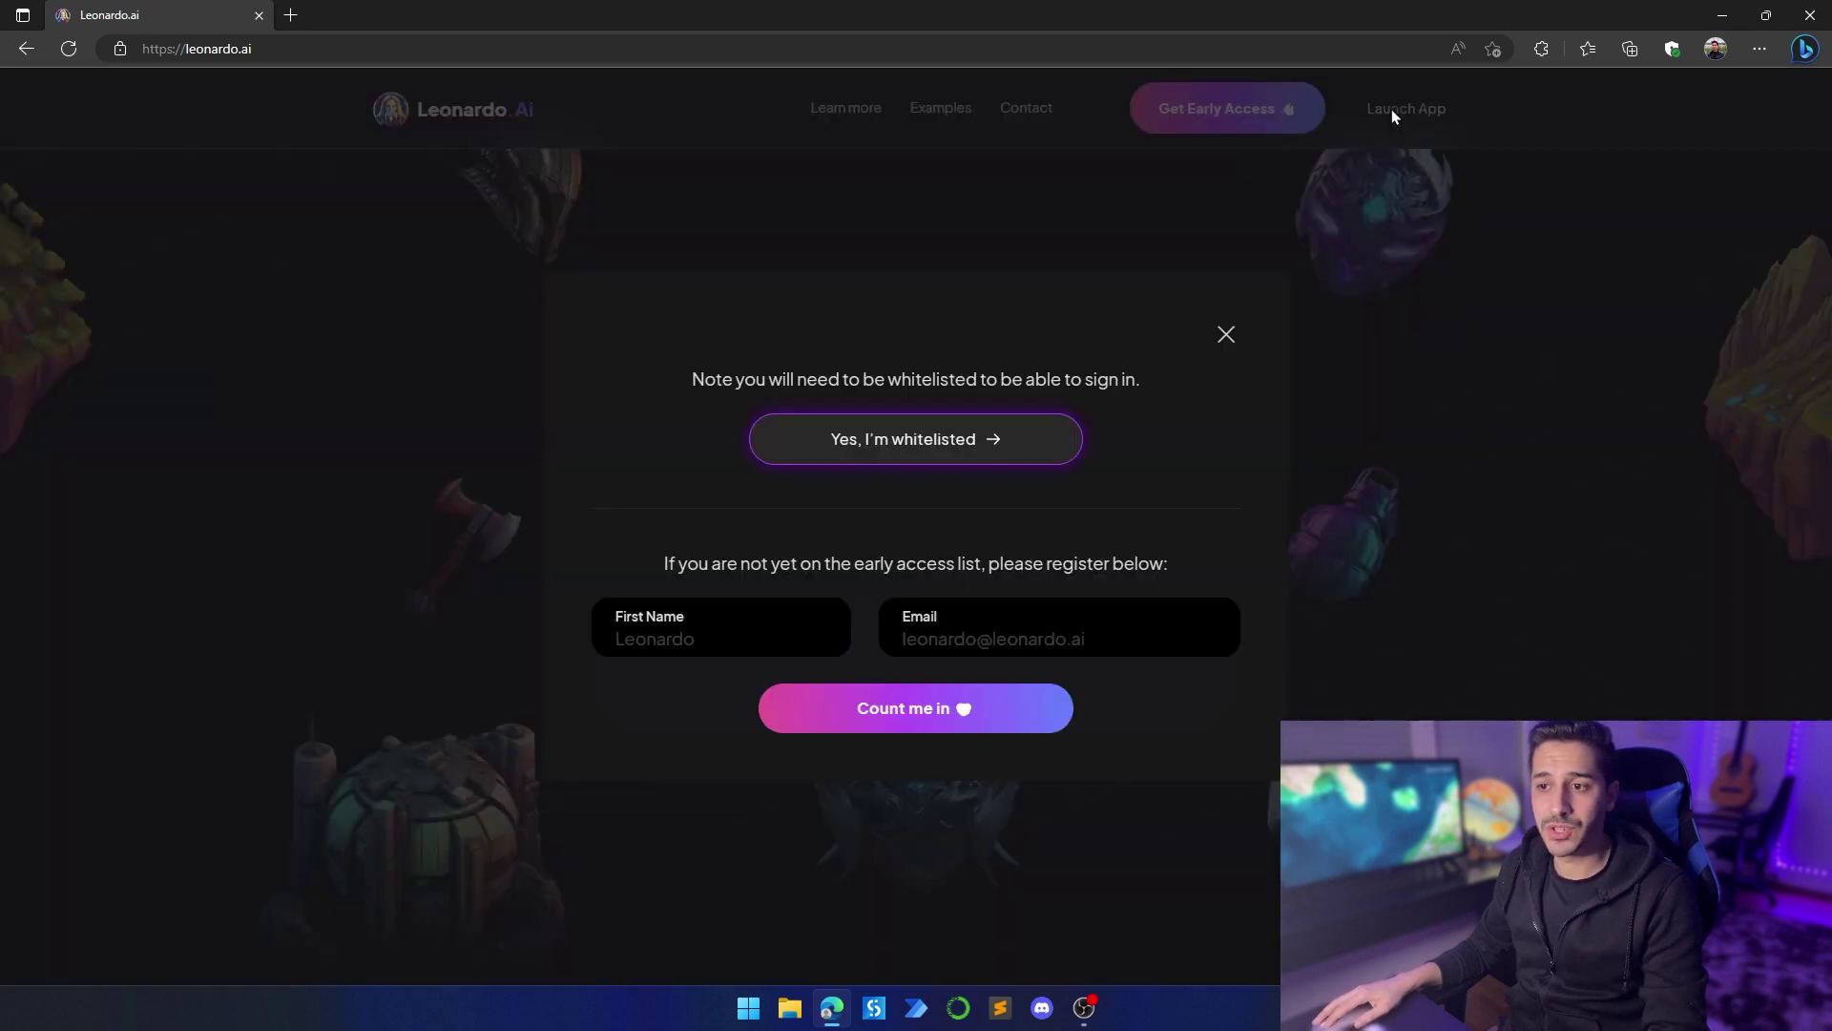
click(869, 435)
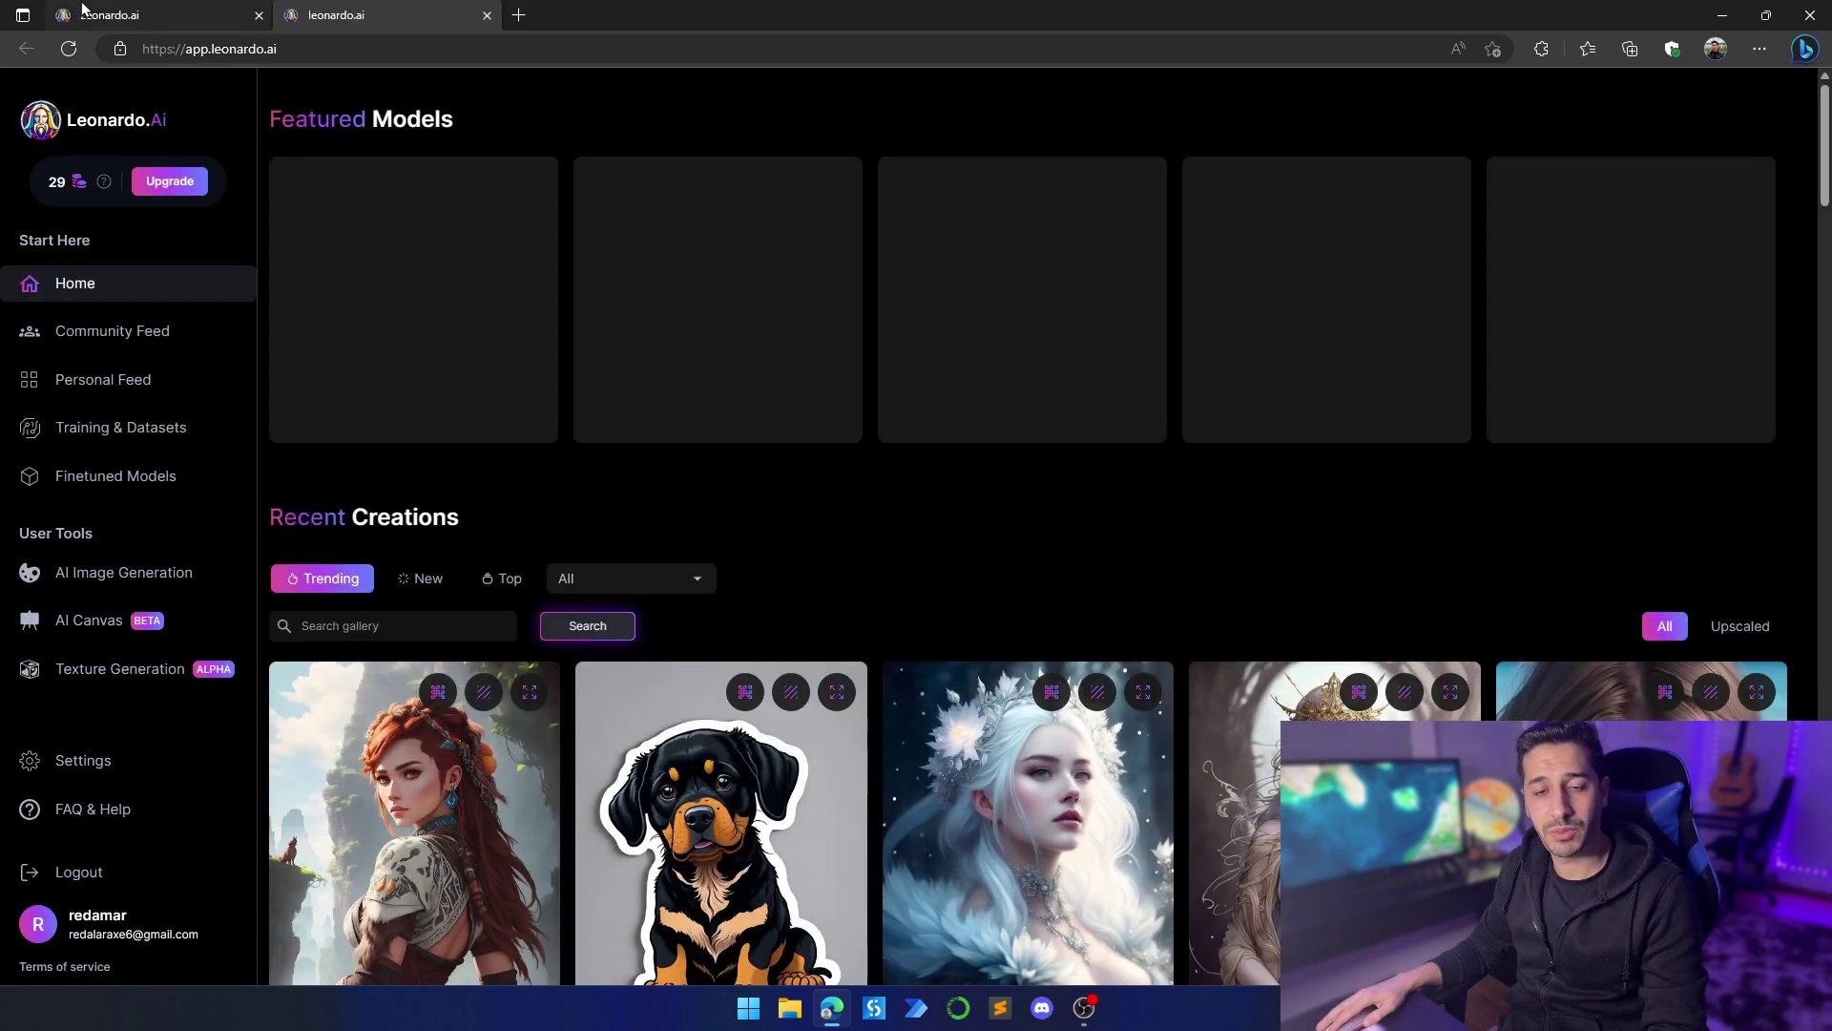
Step: Browse the trending community images in the Recent Creations gallery
scroll(579, 385, down, 5)
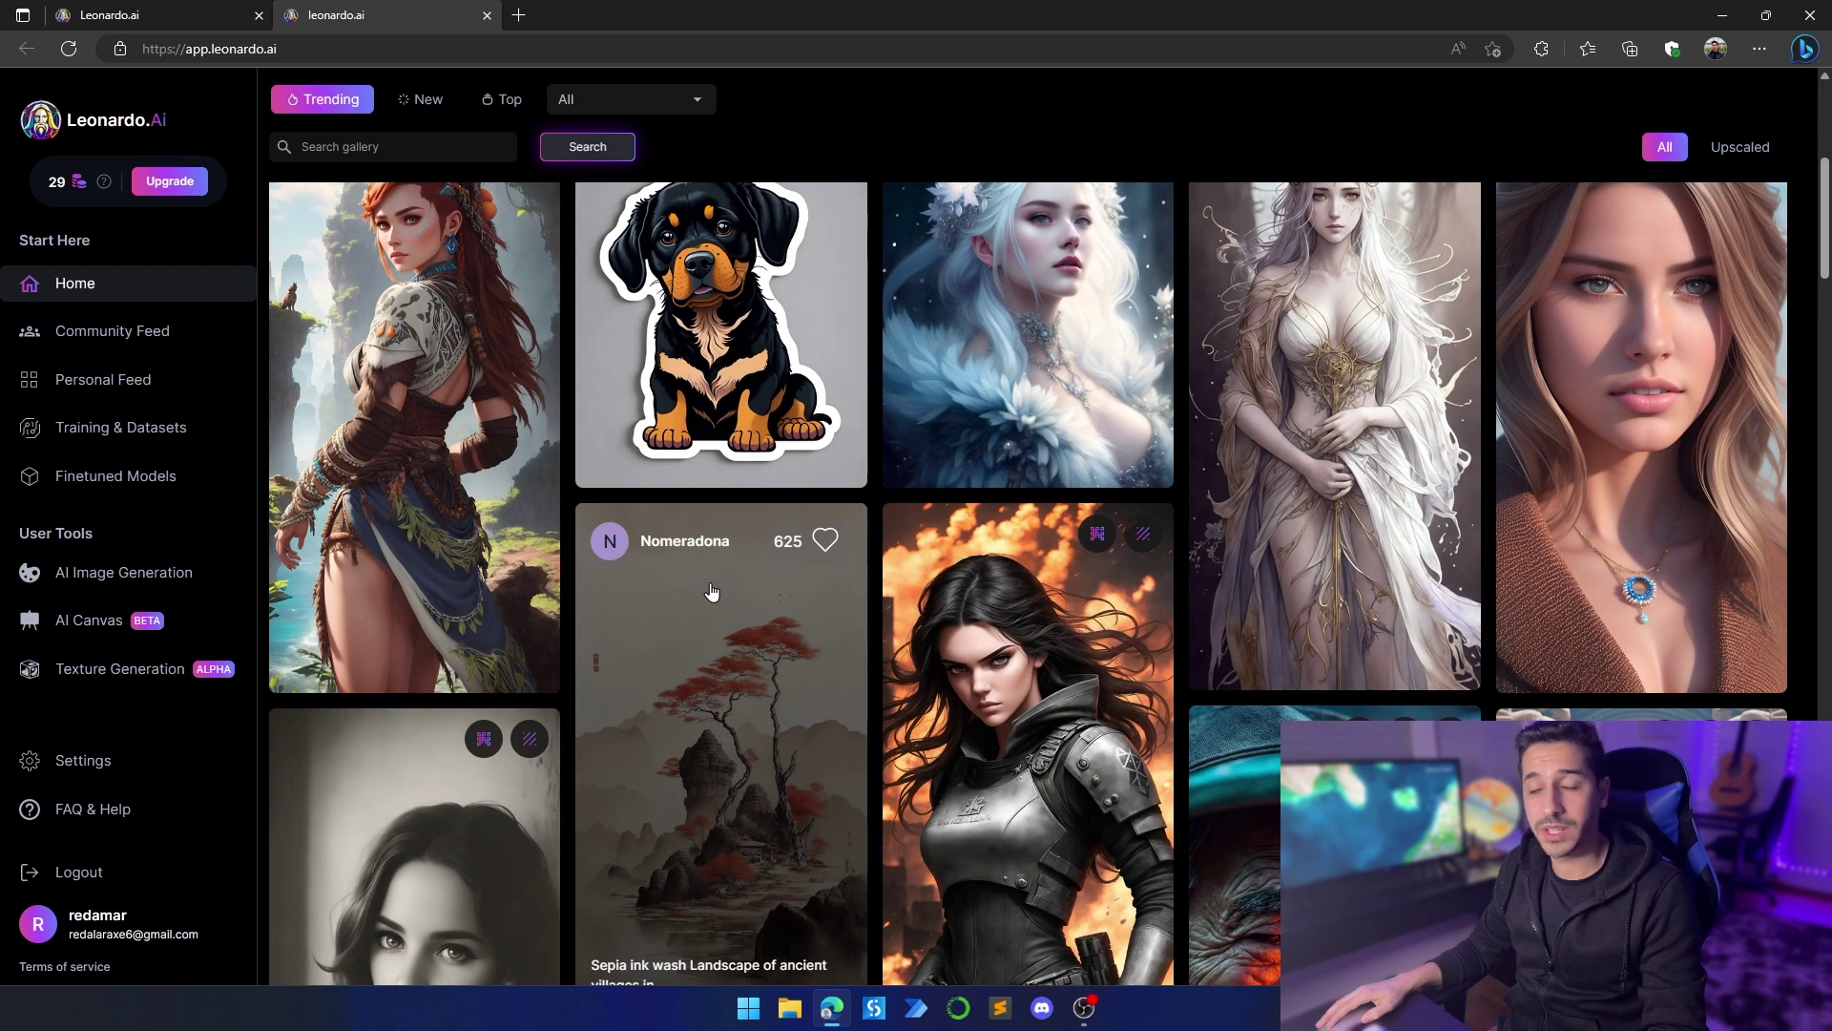
scroll(716, 598, down, 2)
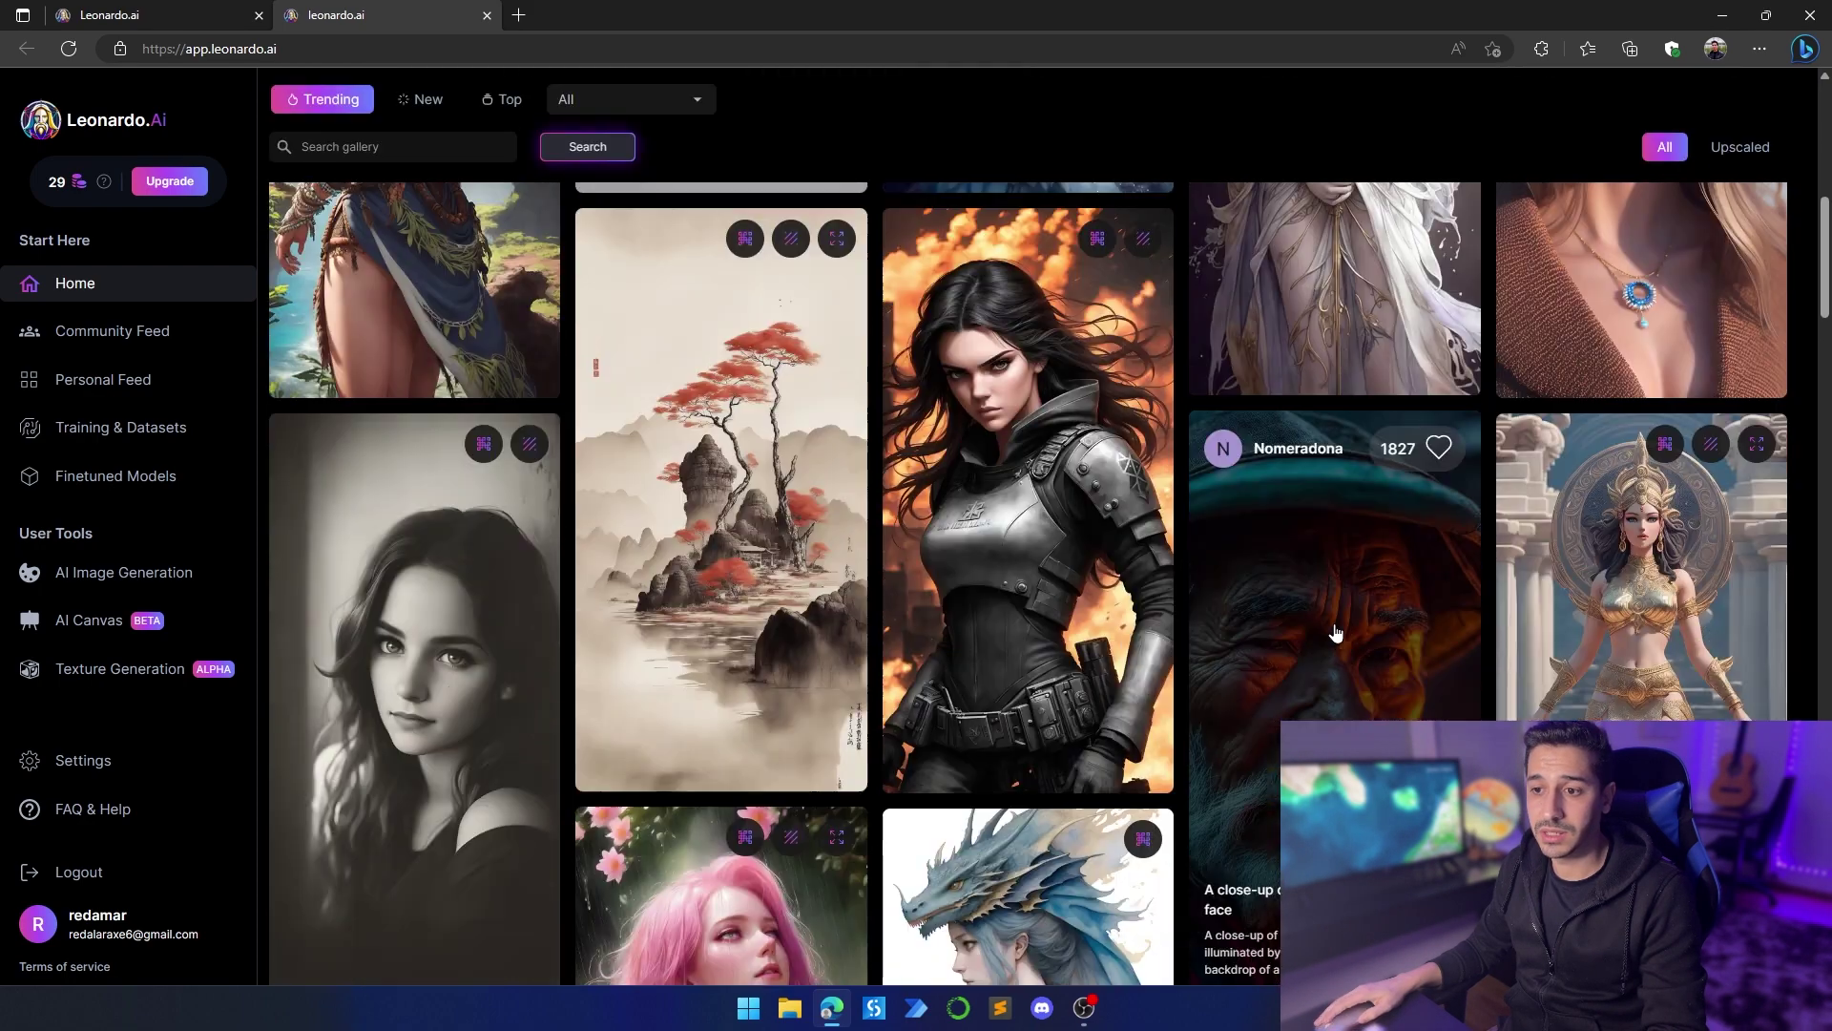
scroll(1336, 635, down, 5)
scroll(1336, 634, down, 2)
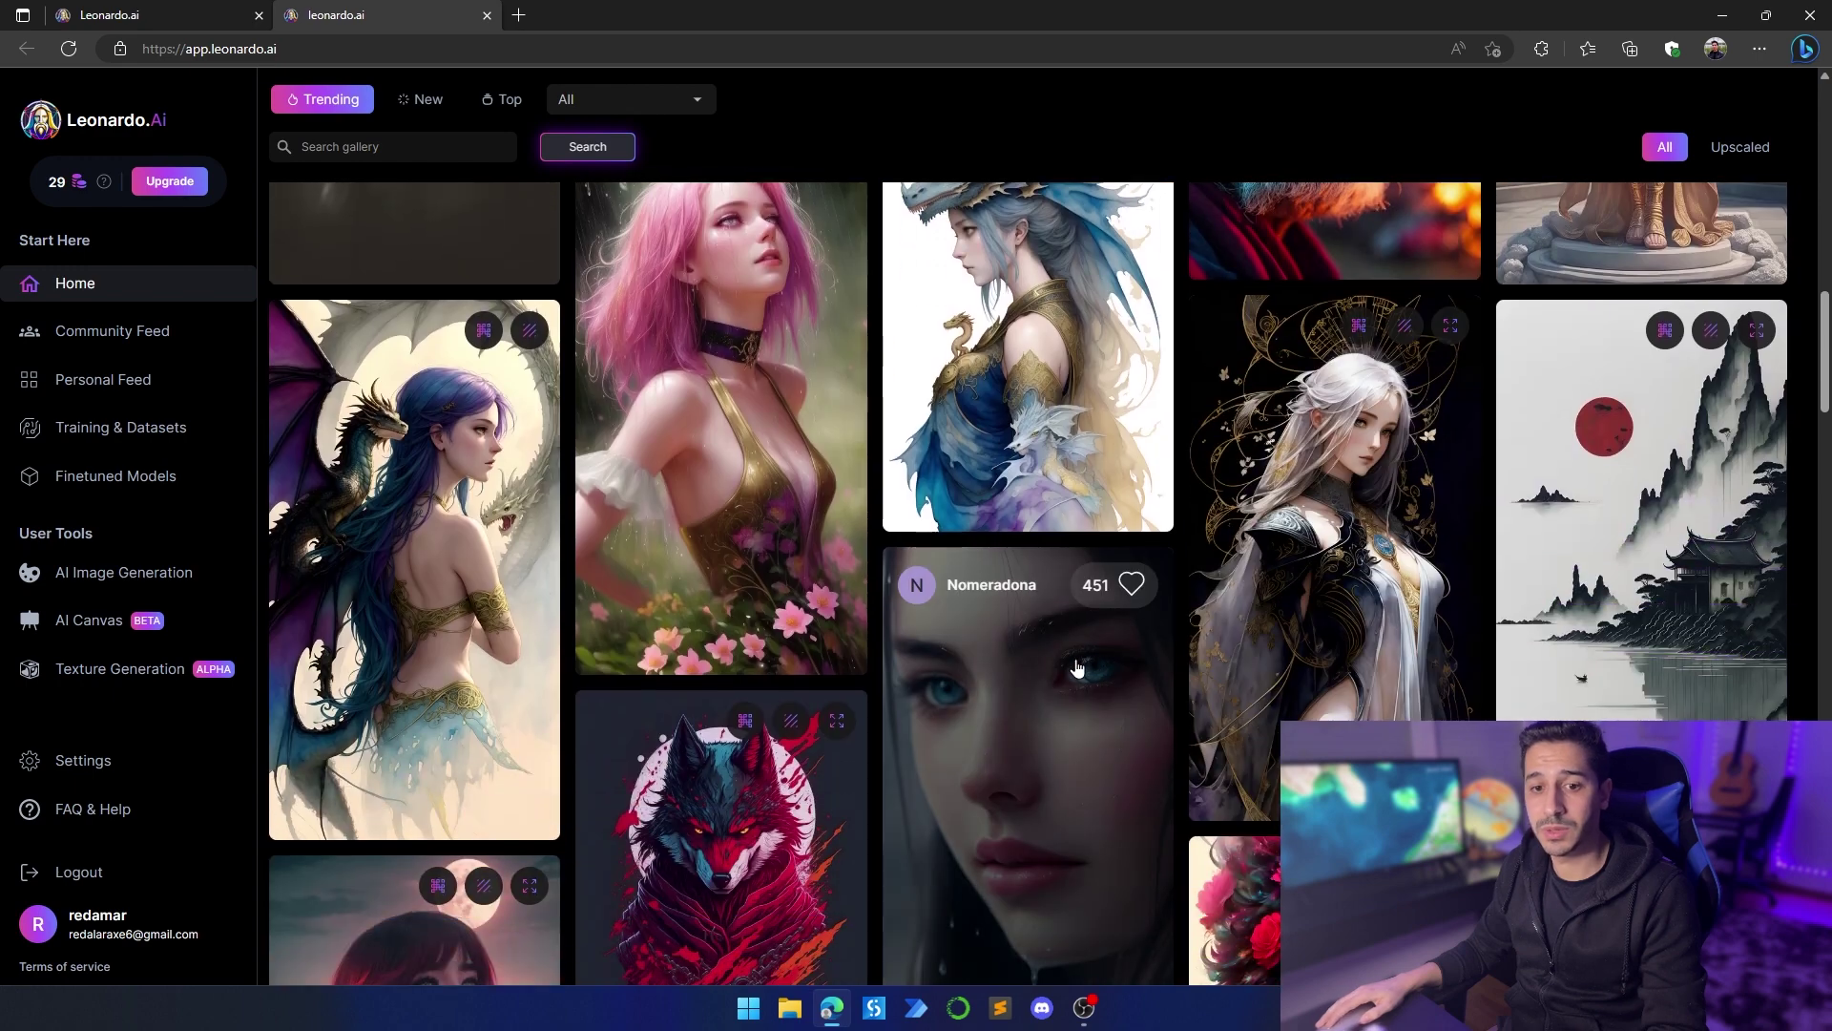
scroll(1075, 674, down, 5)
scroll(1075, 674, down, 2)
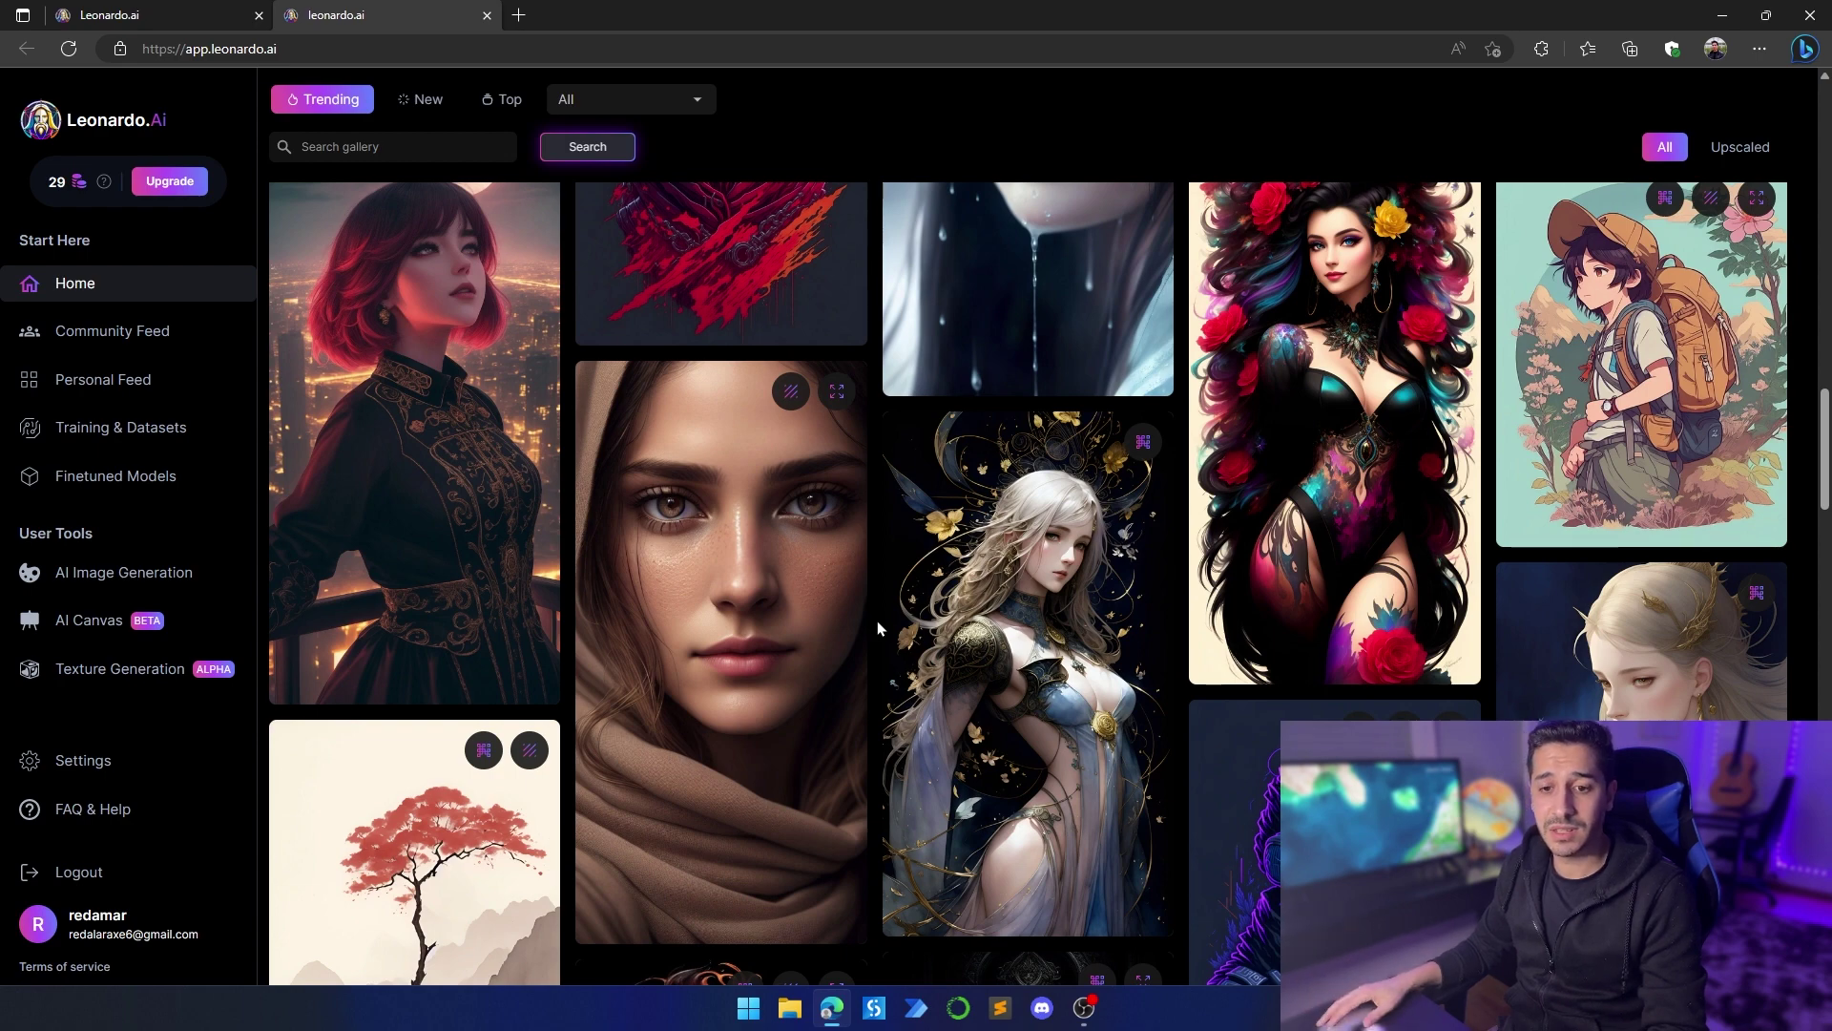
mouse_move(916, 643)
mouse_move(1439, 587)
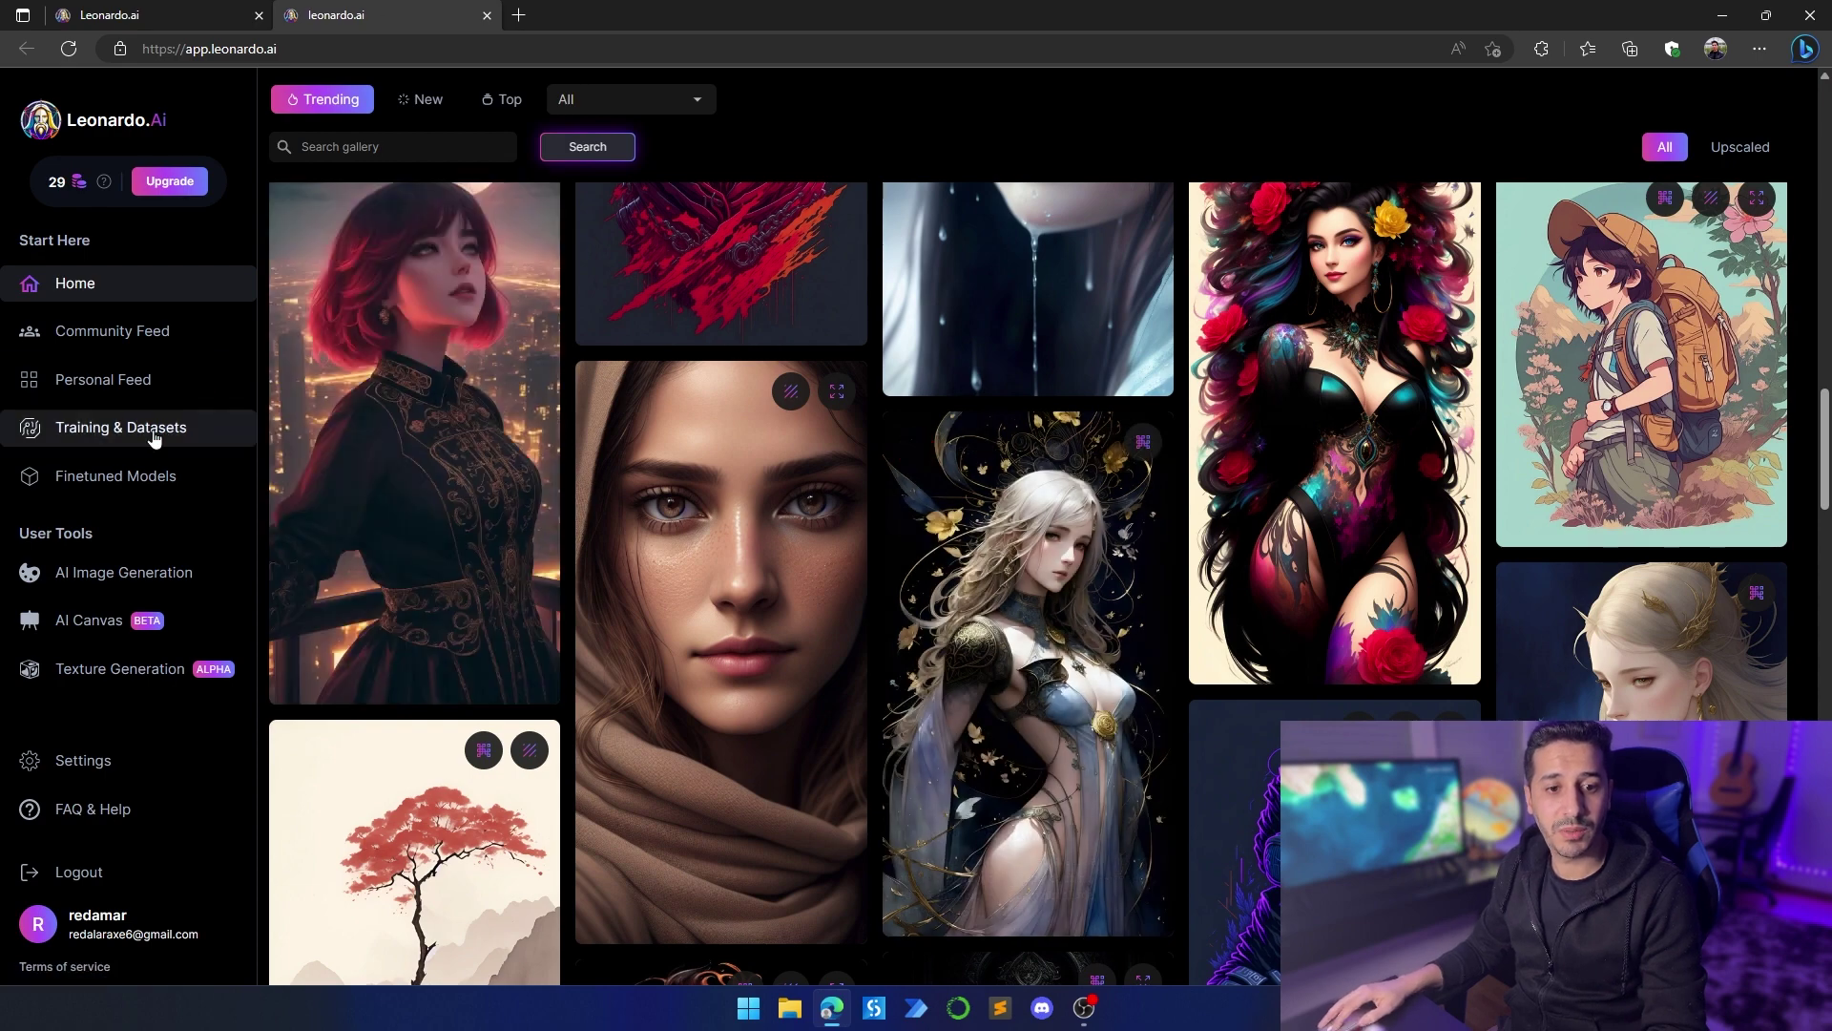
Step: Open the AI Image Generation tool and check the available finetuned models, keeping Leonardo Diffusion
click(149, 575)
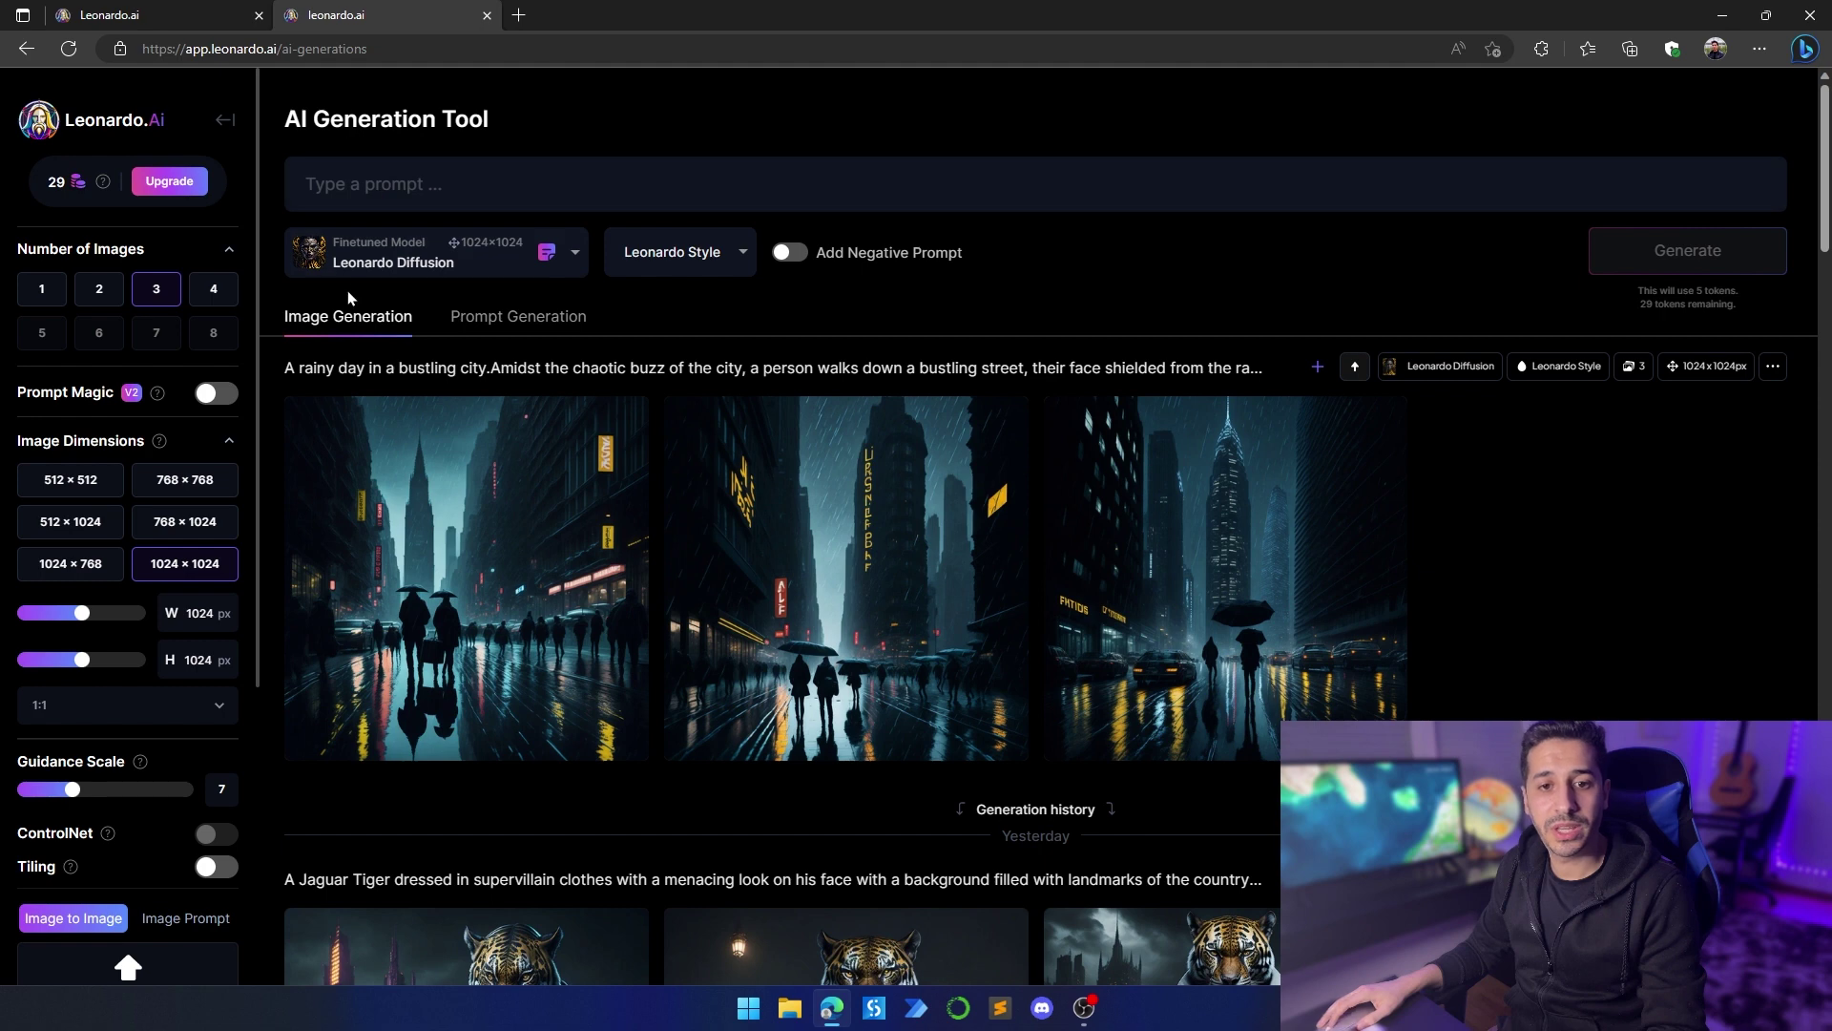
click(387, 271)
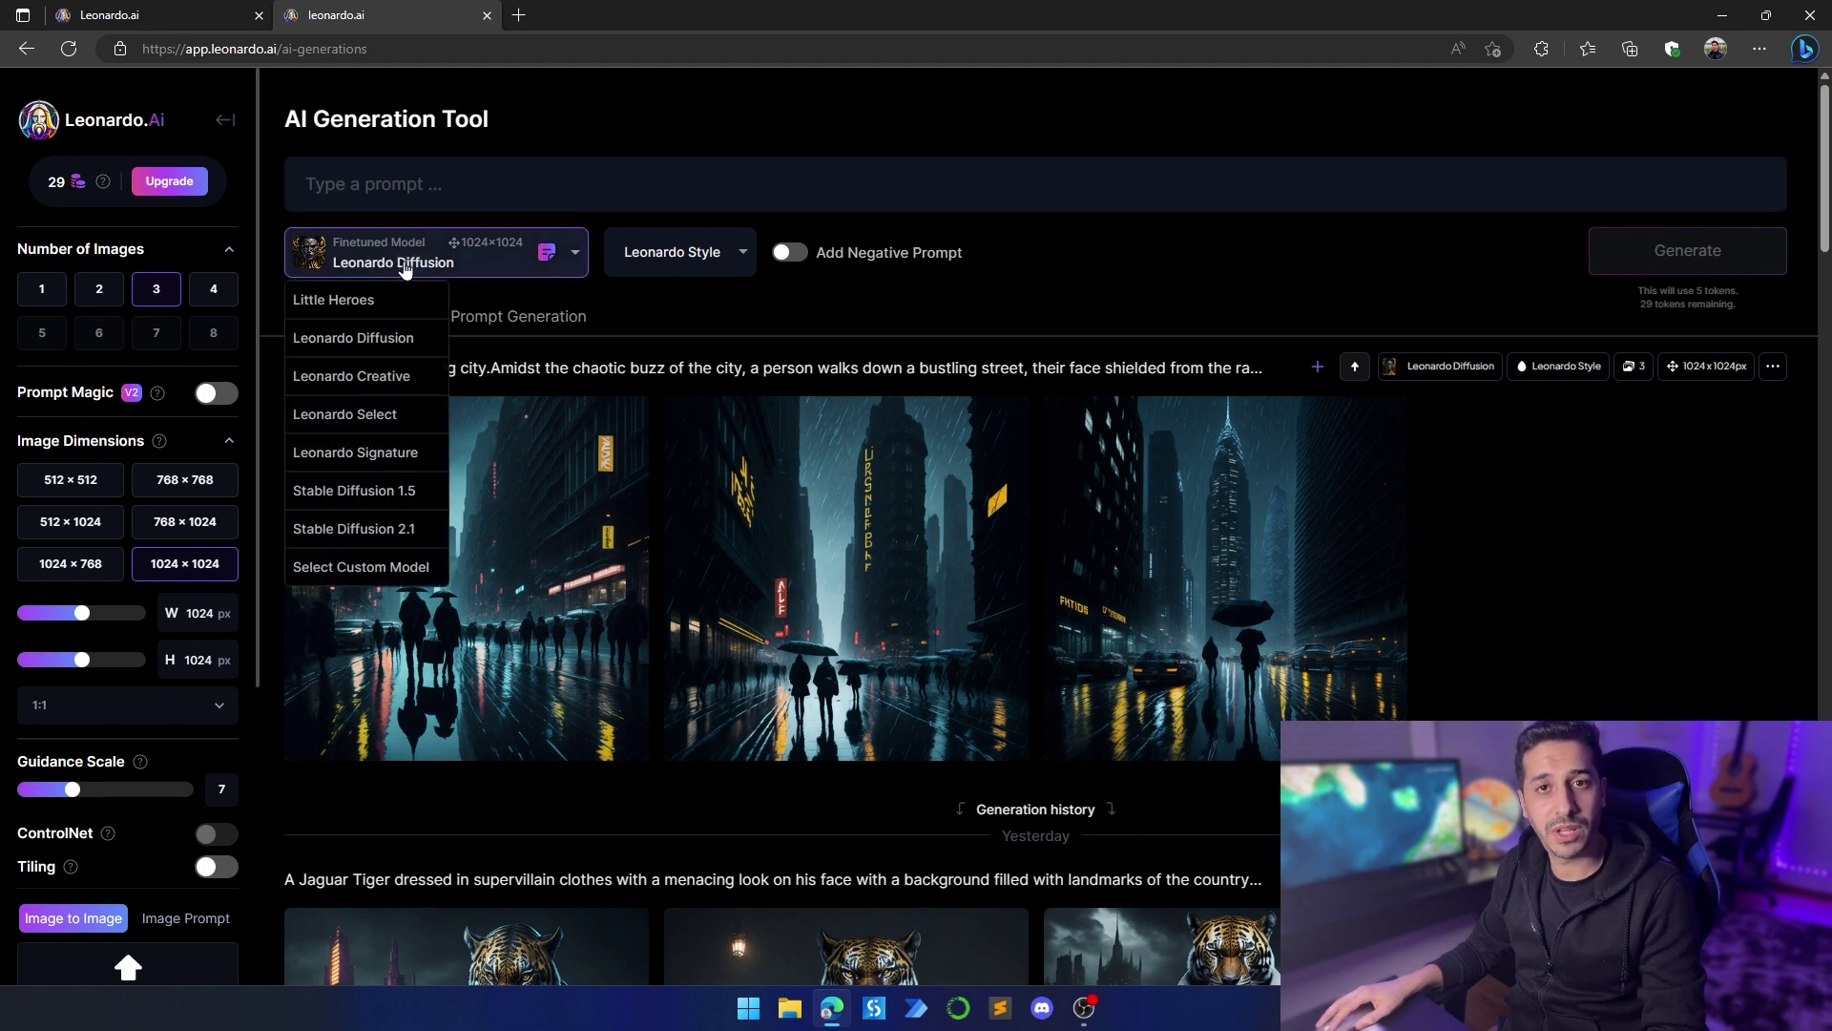
click(406, 270)
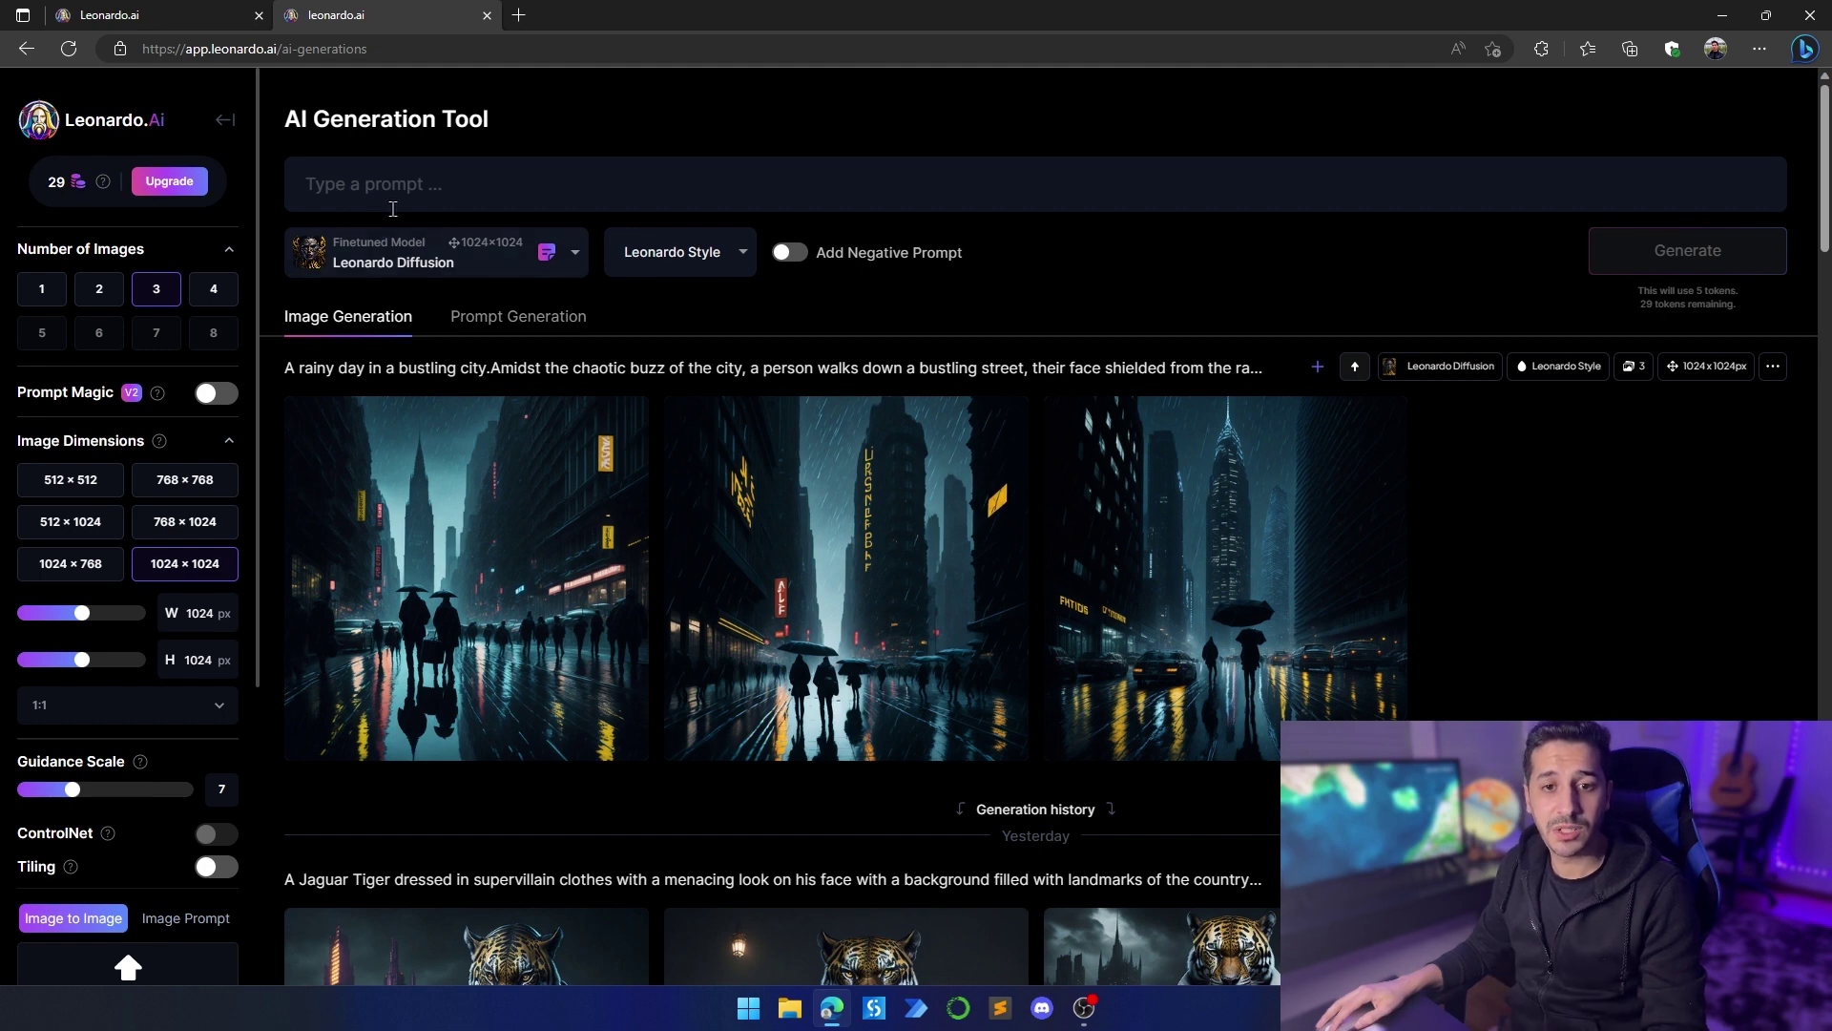
Step: Generate three images from the prompt "An orange cat looking out of a window of a tall building"
click(392, 209)
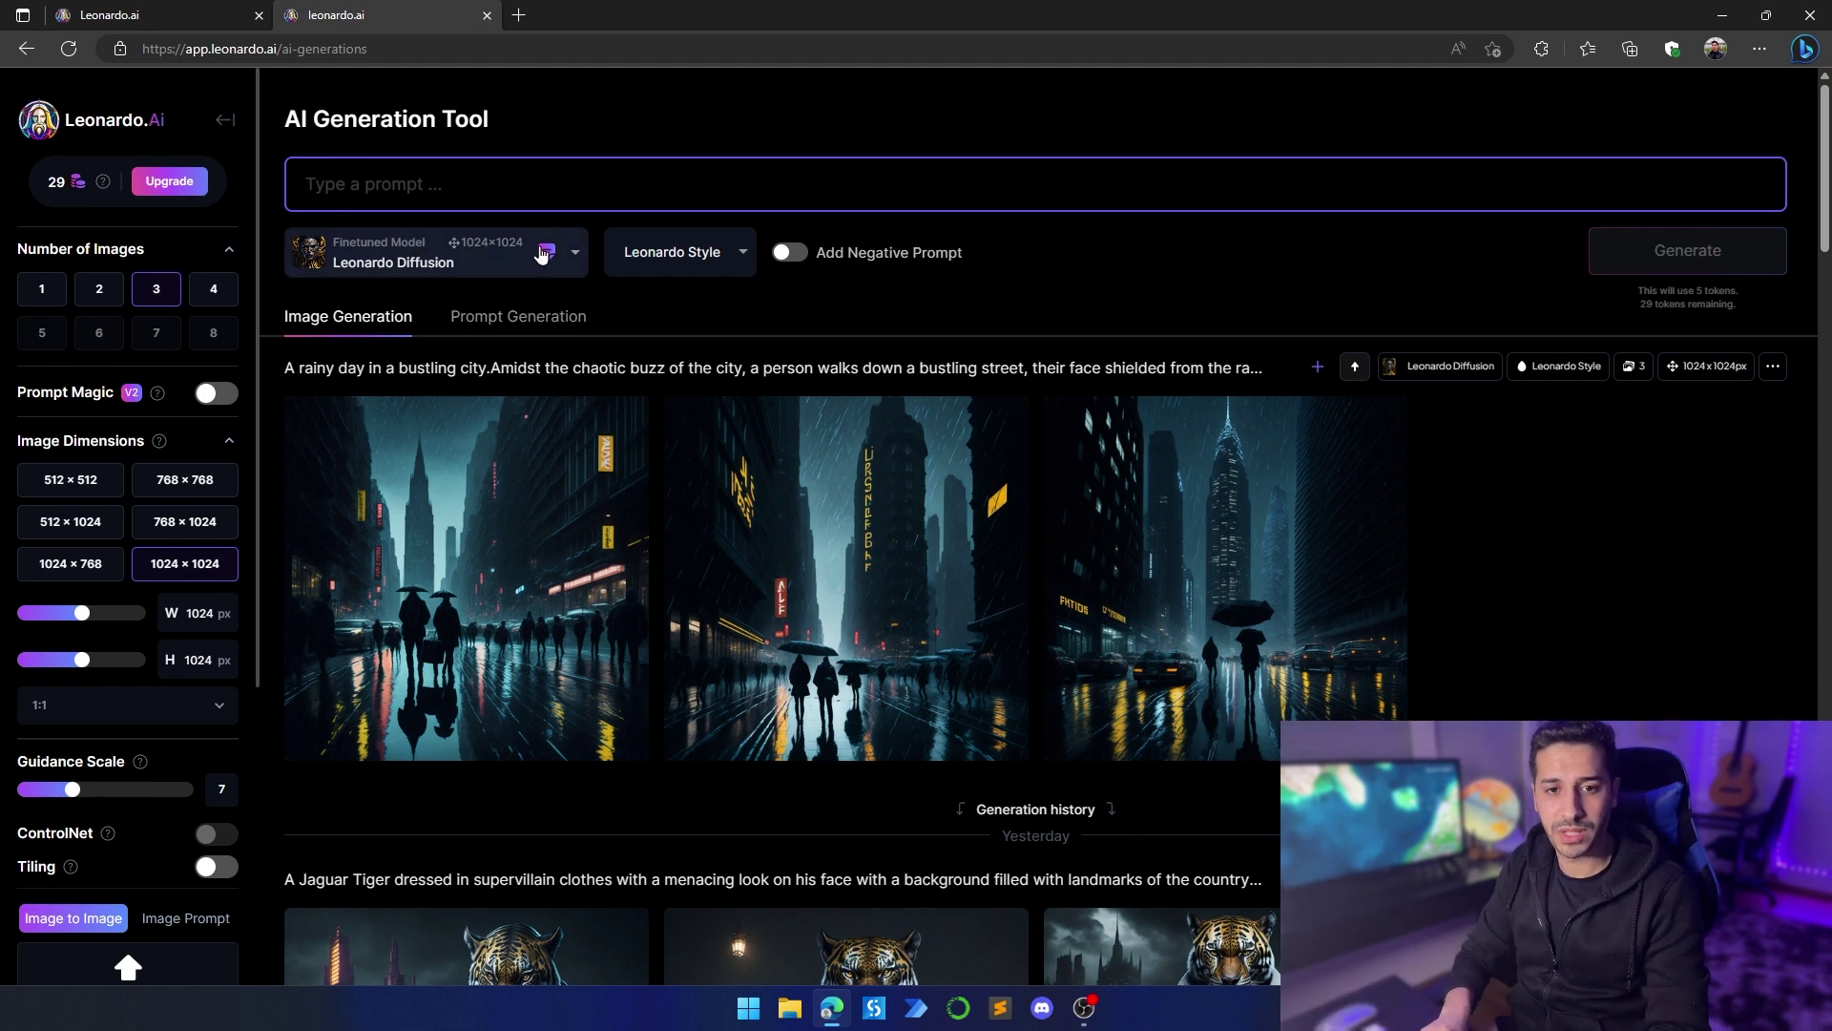
text(An)
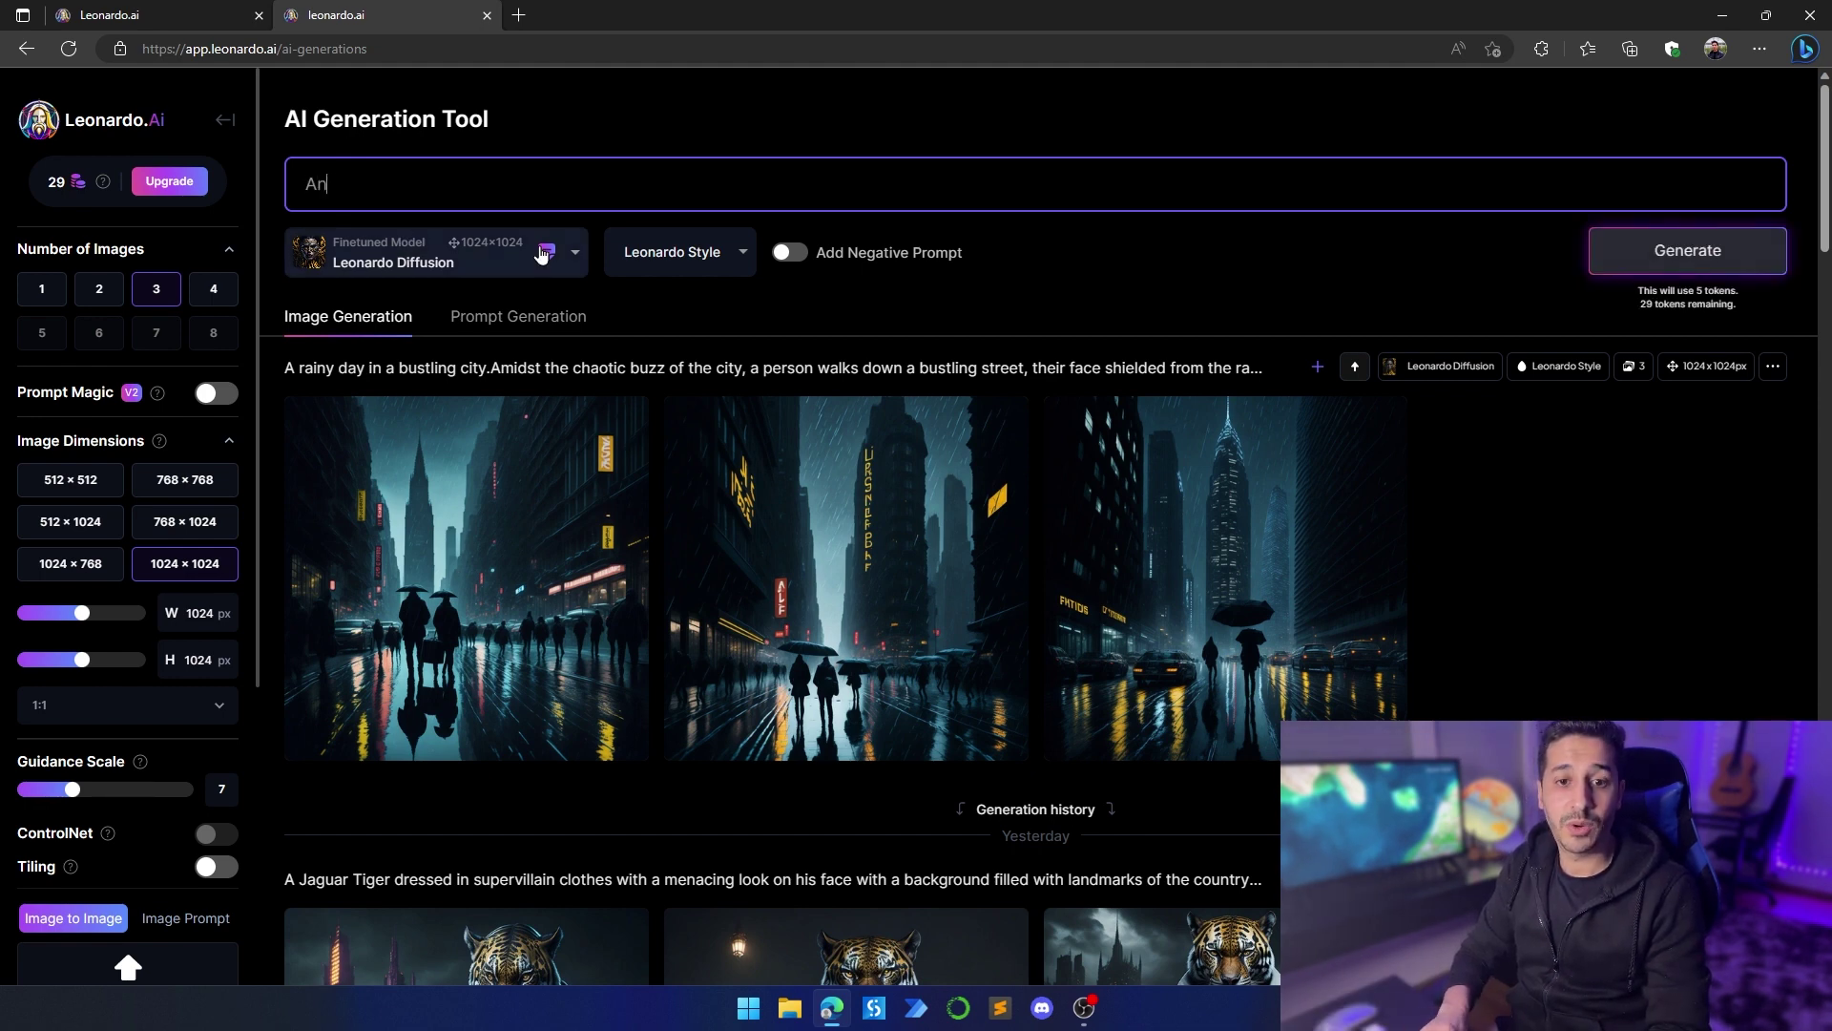
text( orange cat )
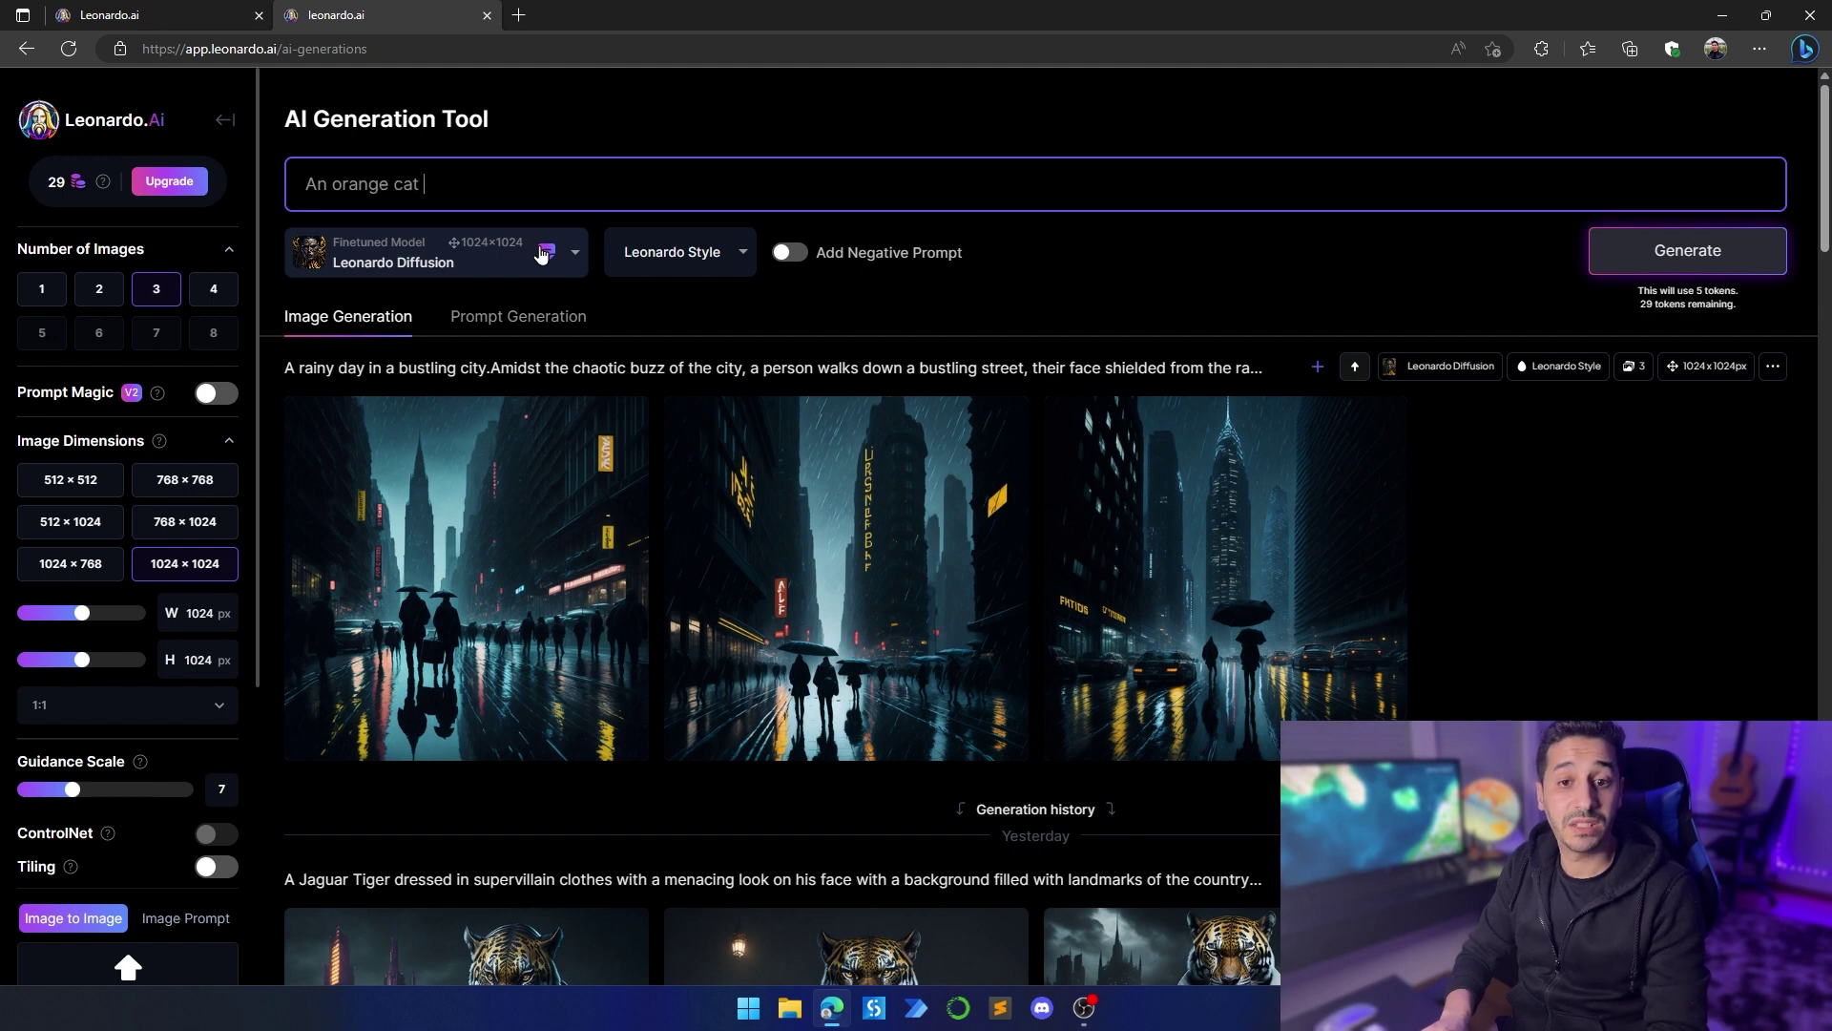
text(looking out )
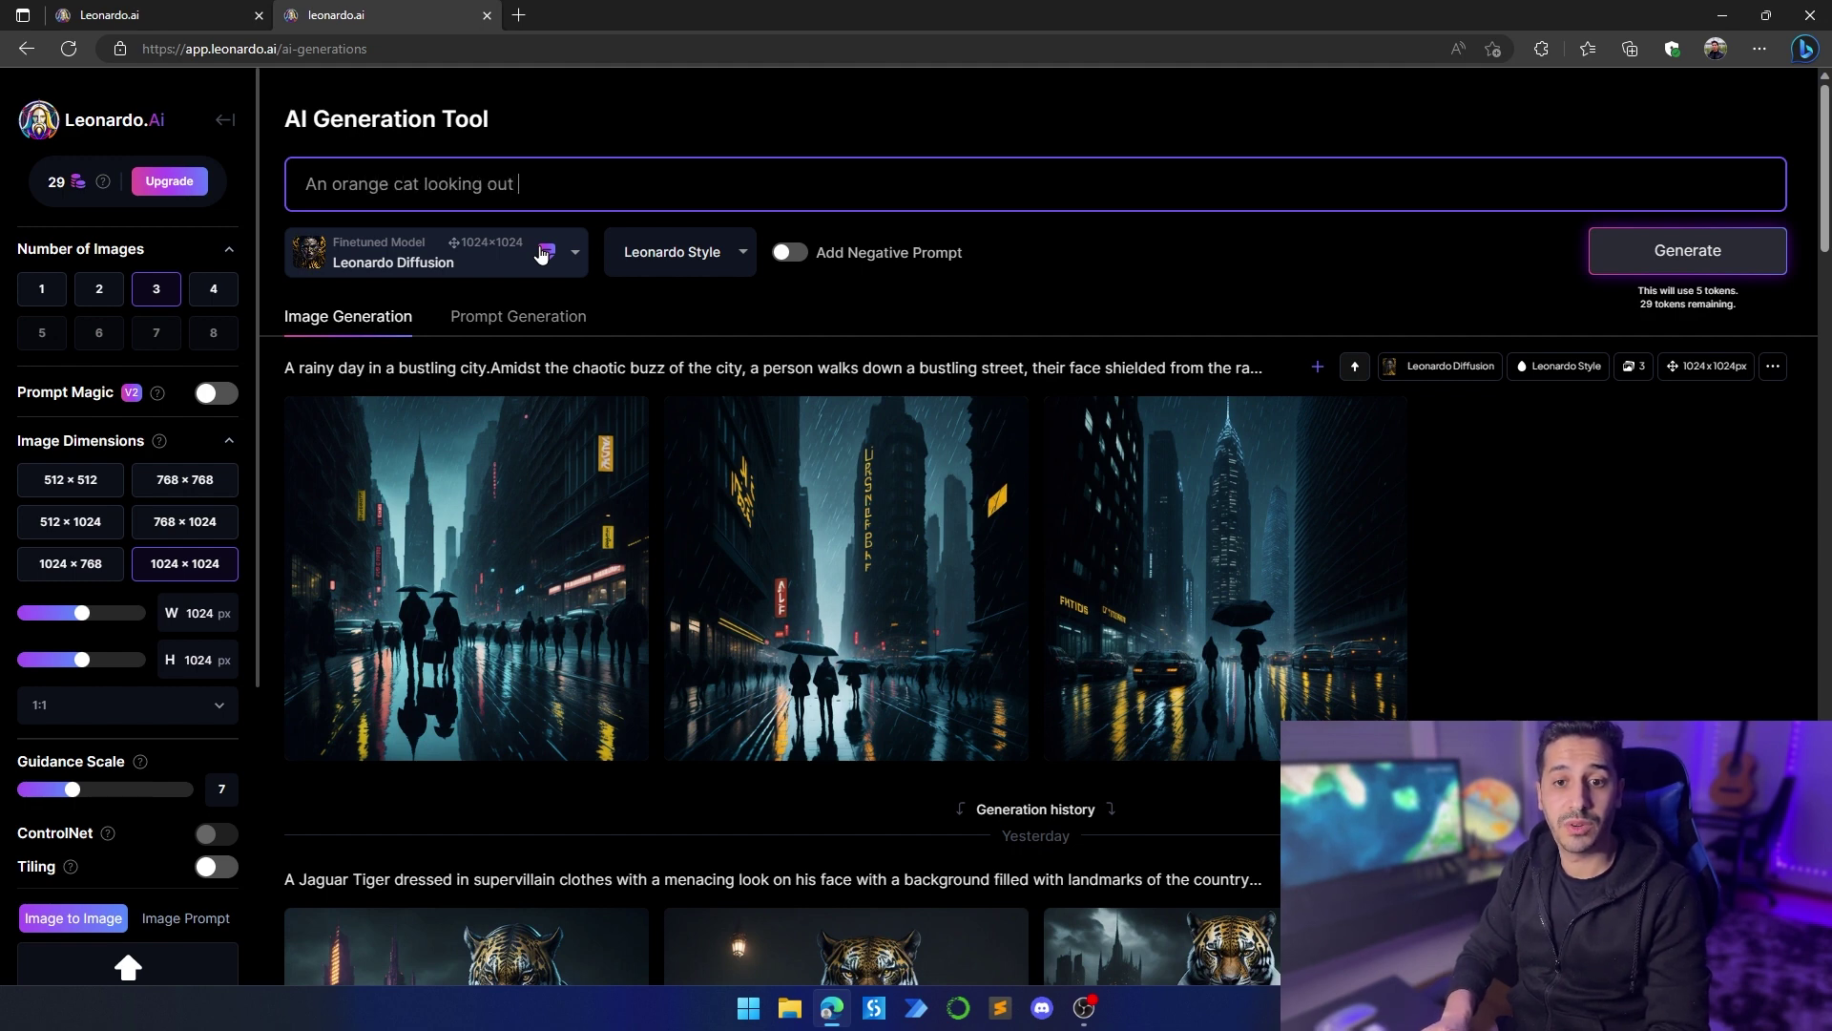
text(of a window o)
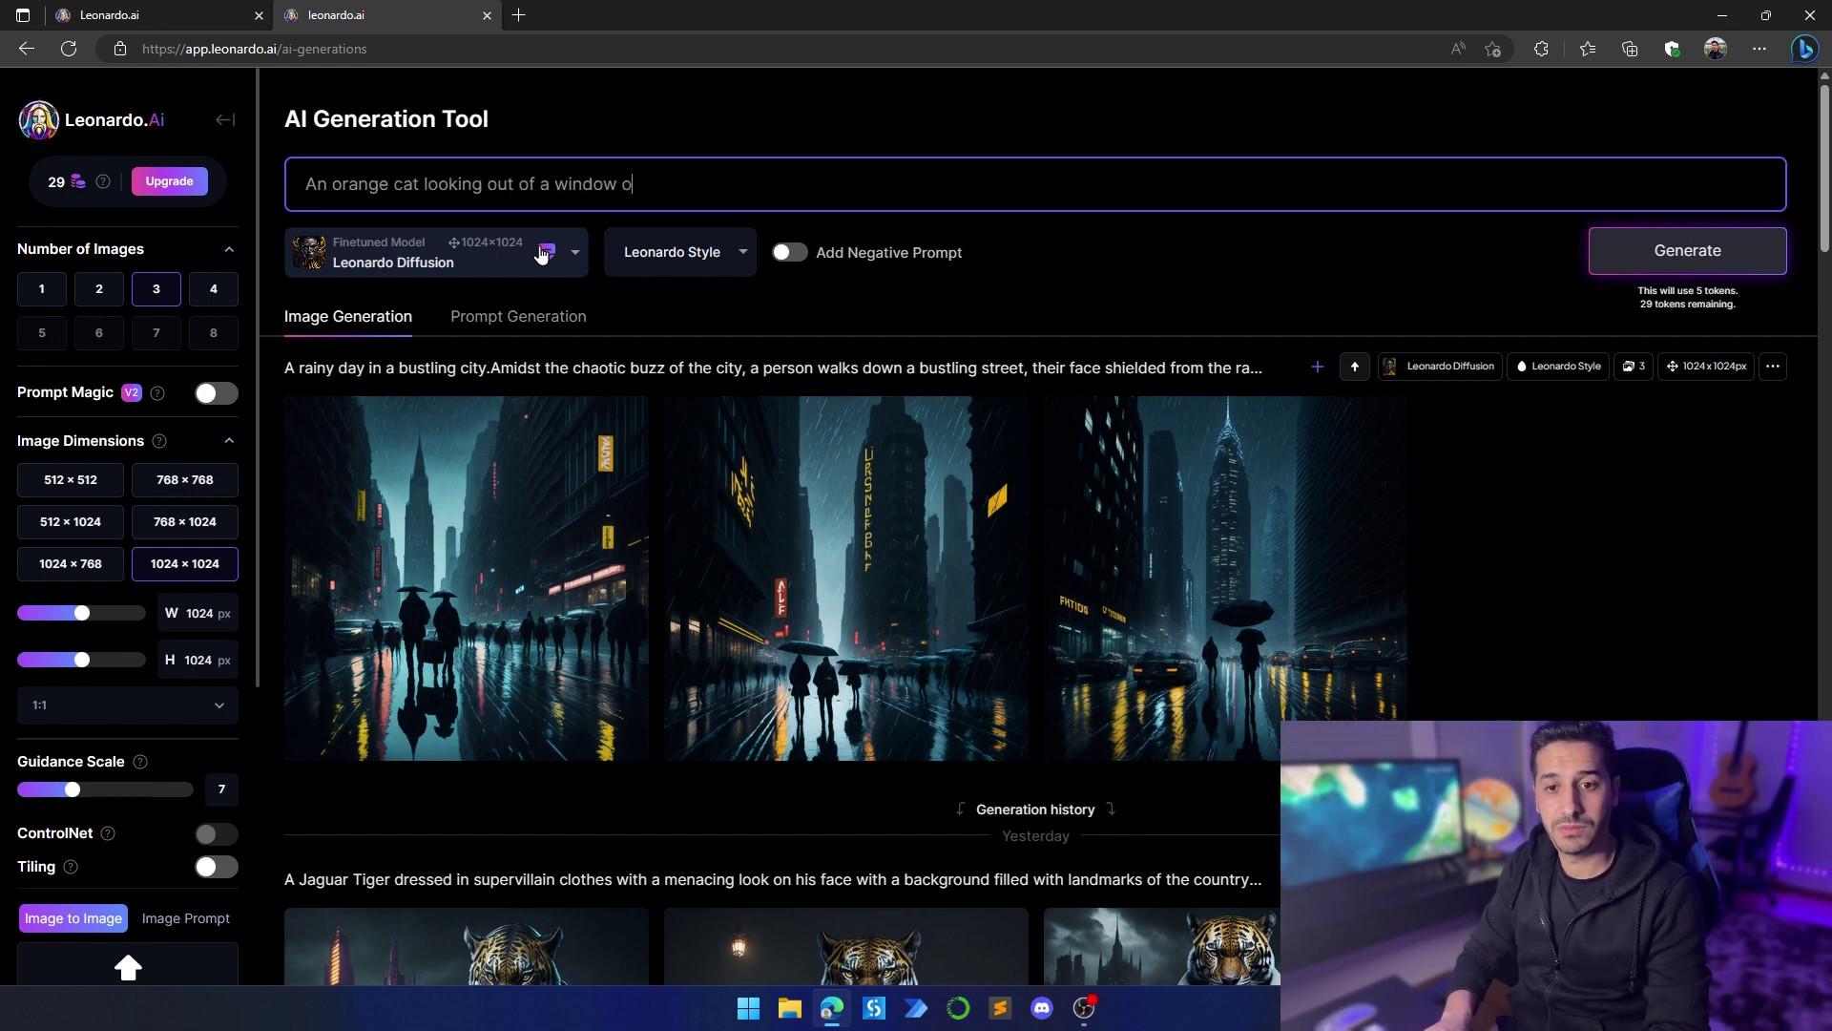
text(f a tall building)
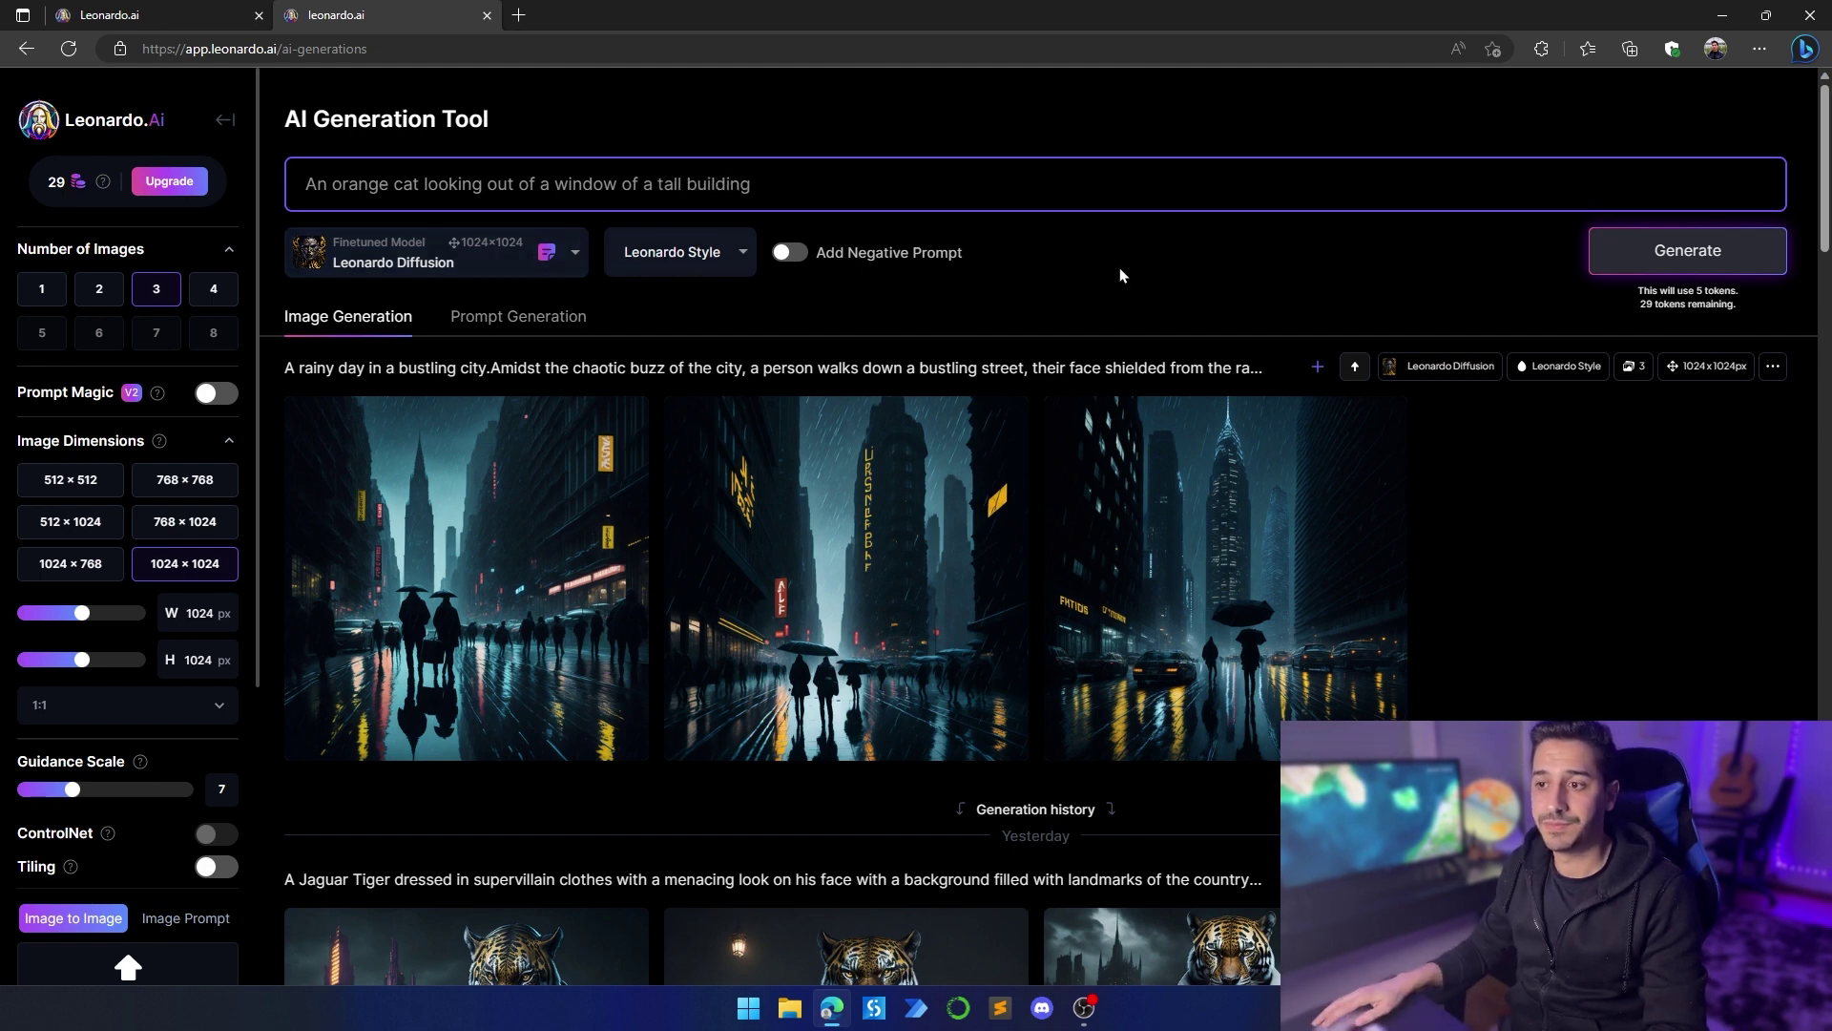
click(1656, 263)
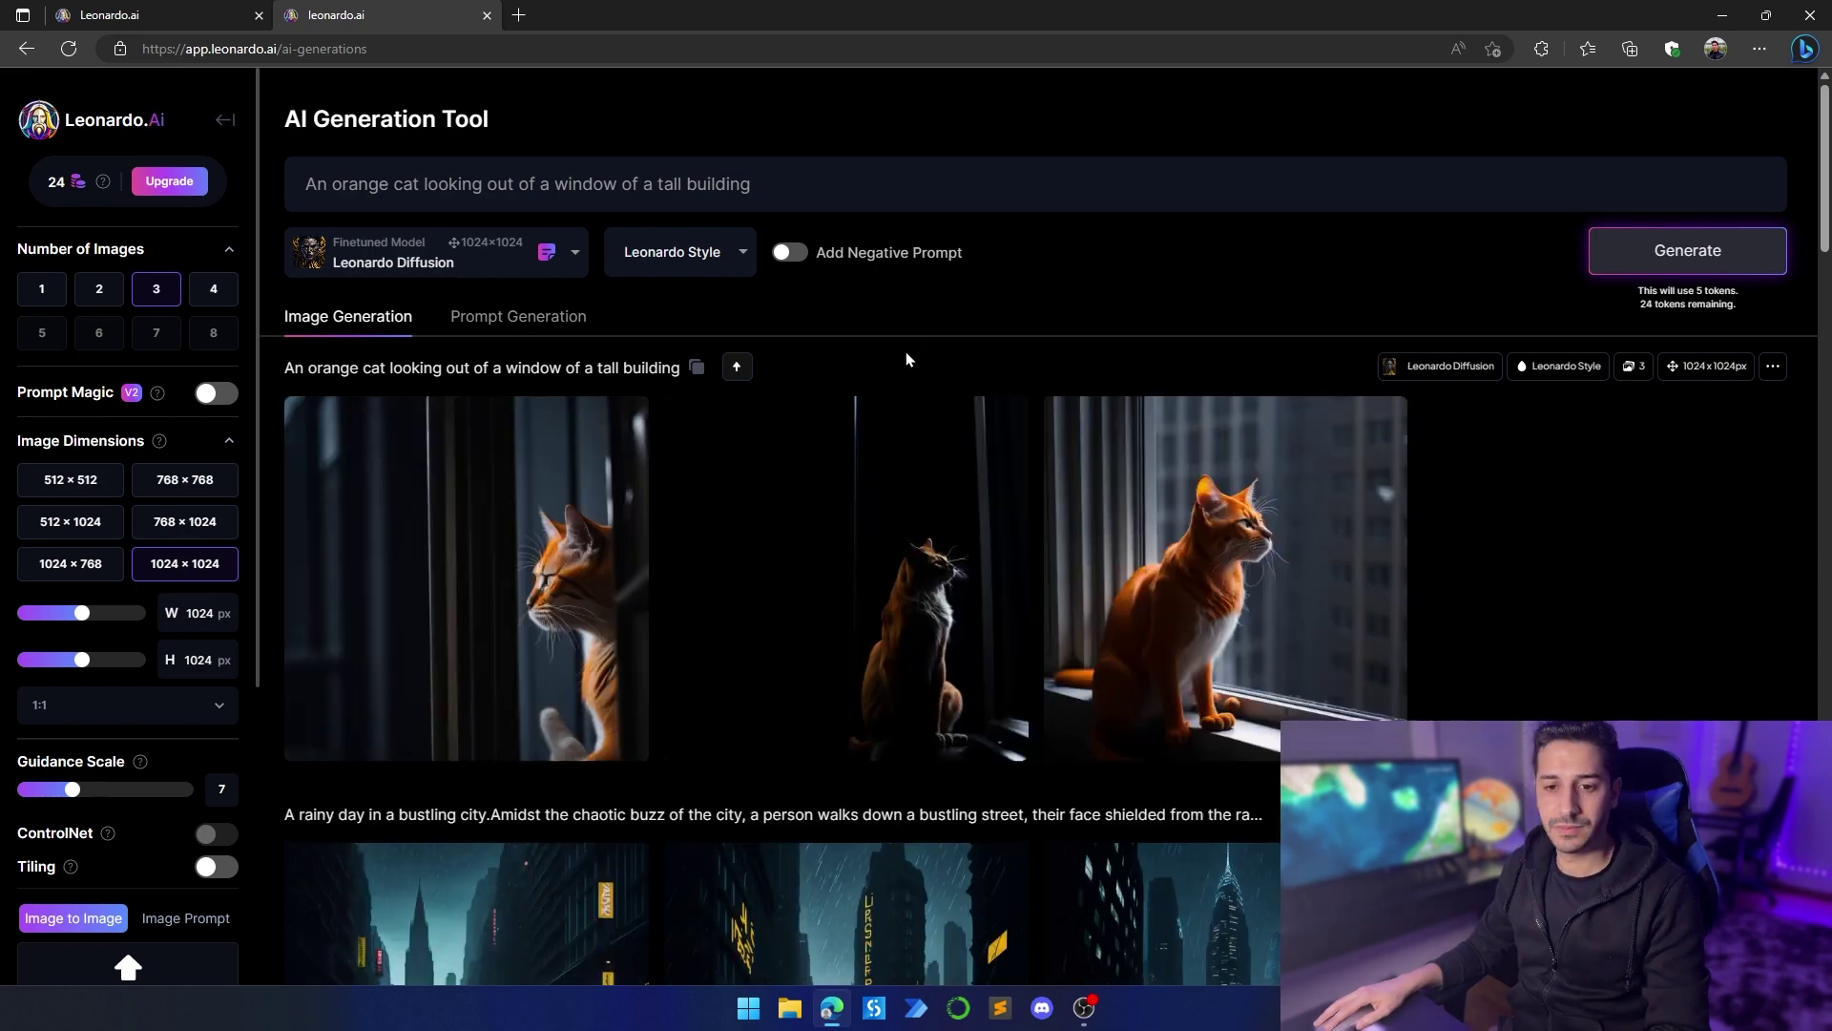
Step: Examine each of the three generated orange cat images at full size, then close the viewer
click(568, 498)
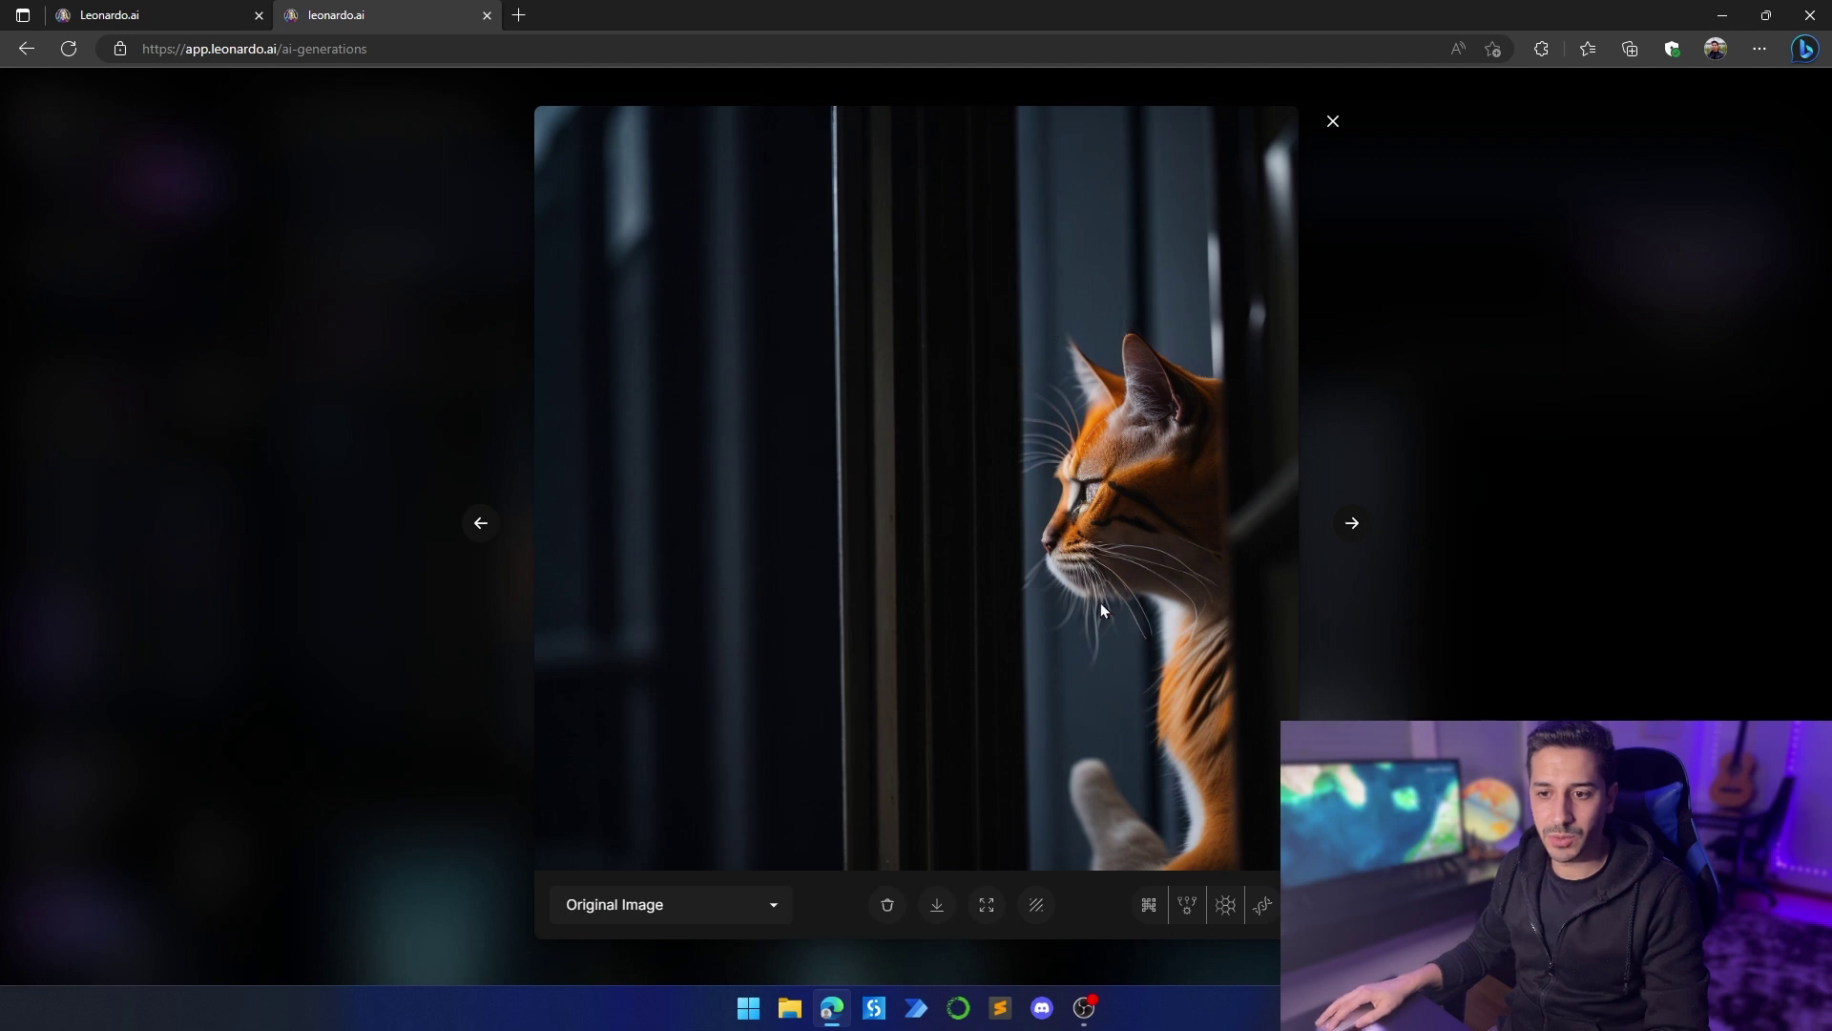
click(1345, 523)
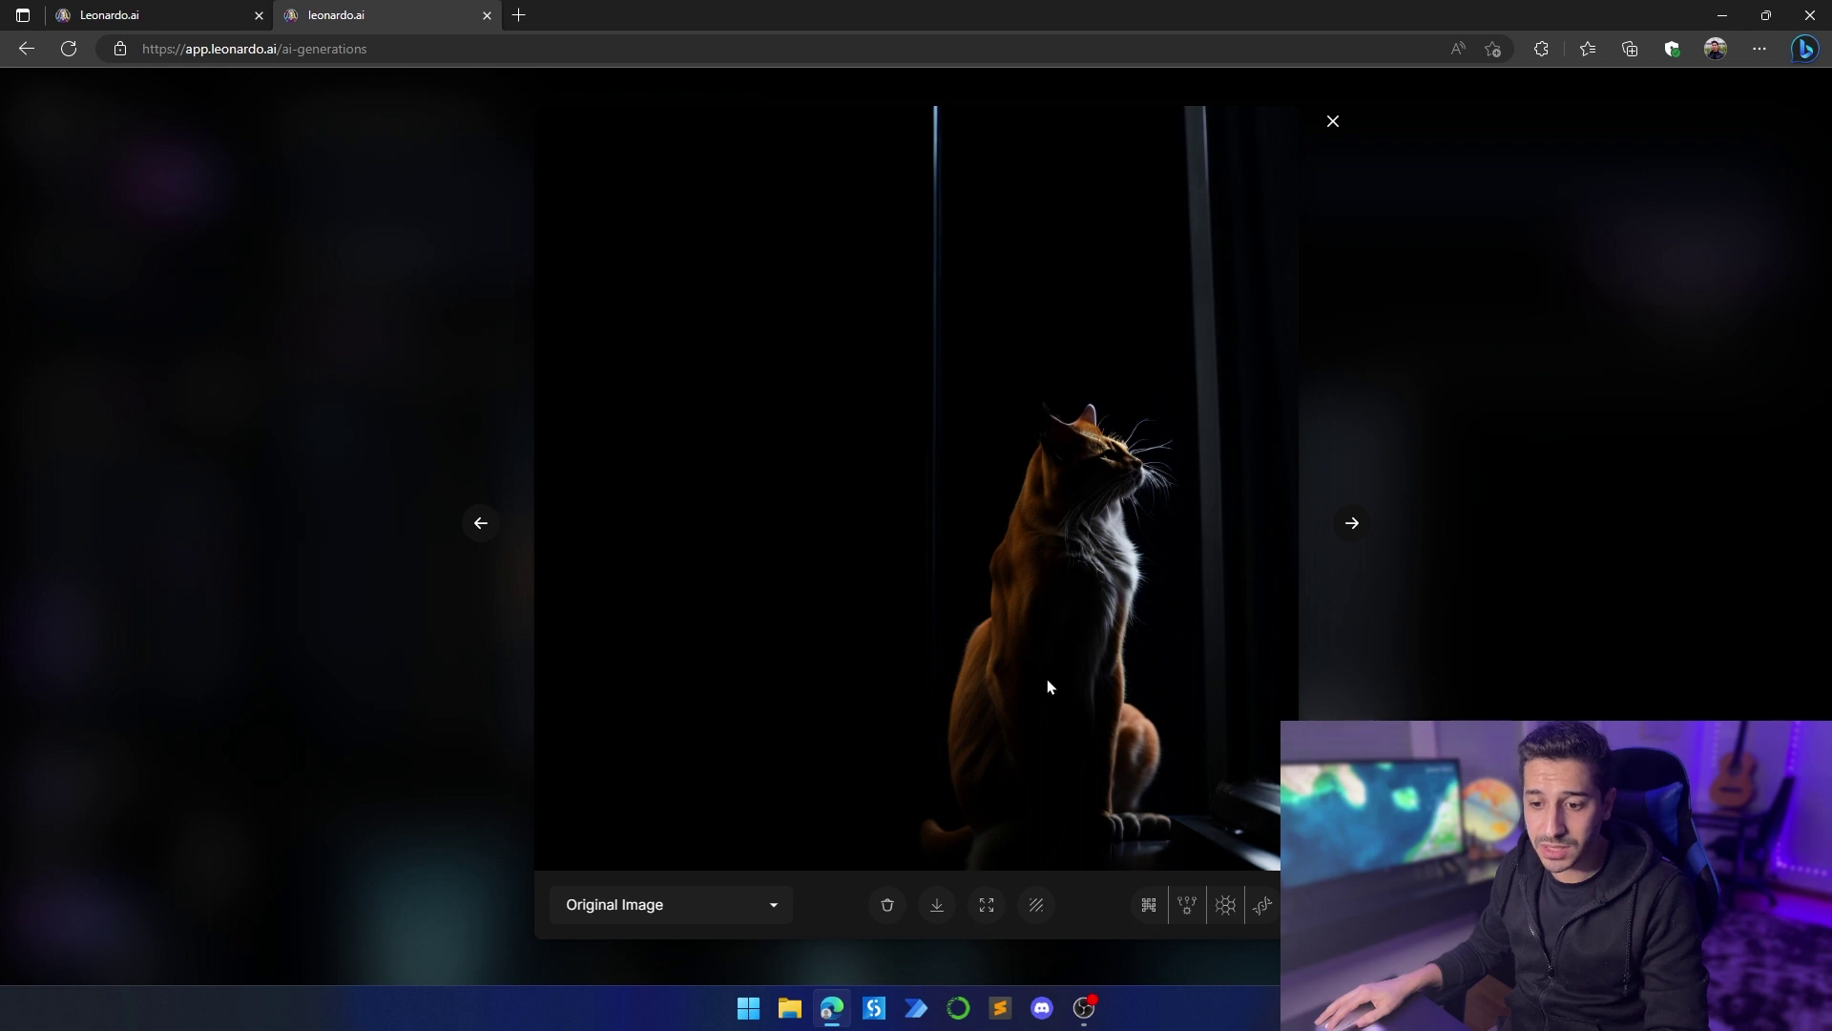
click(1346, 524)
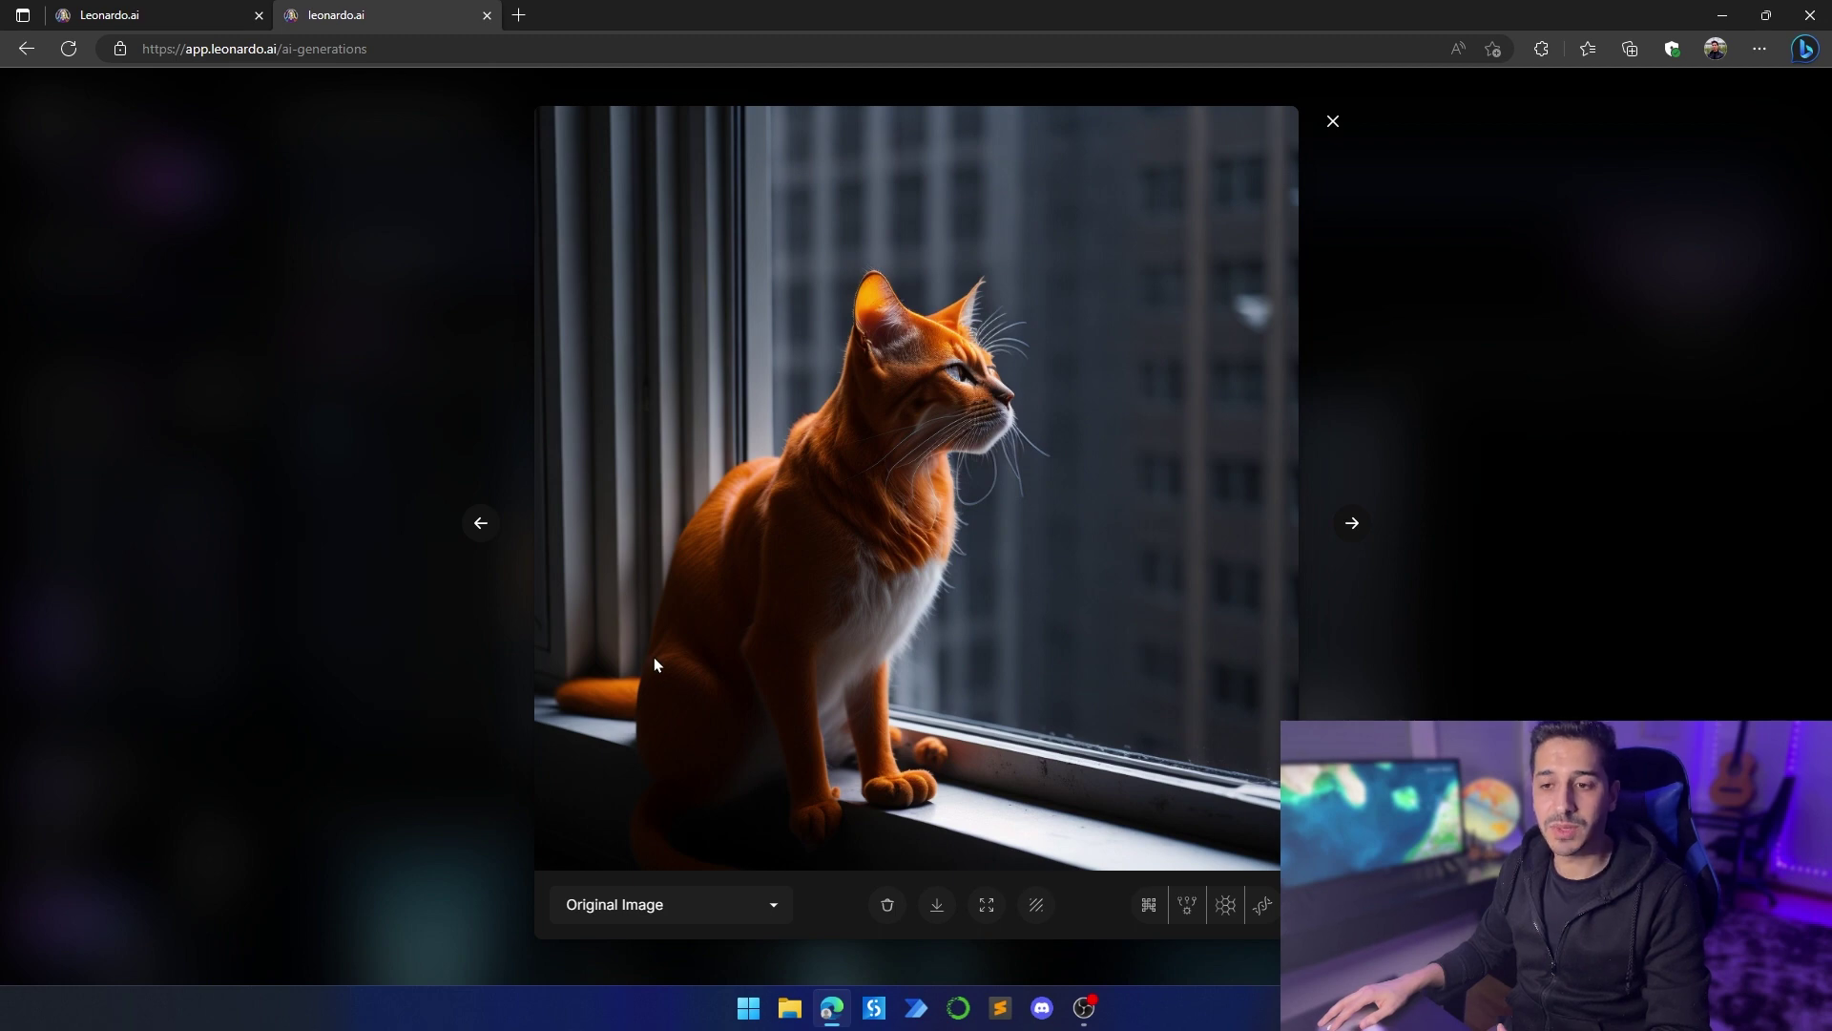
click(1332, 122)
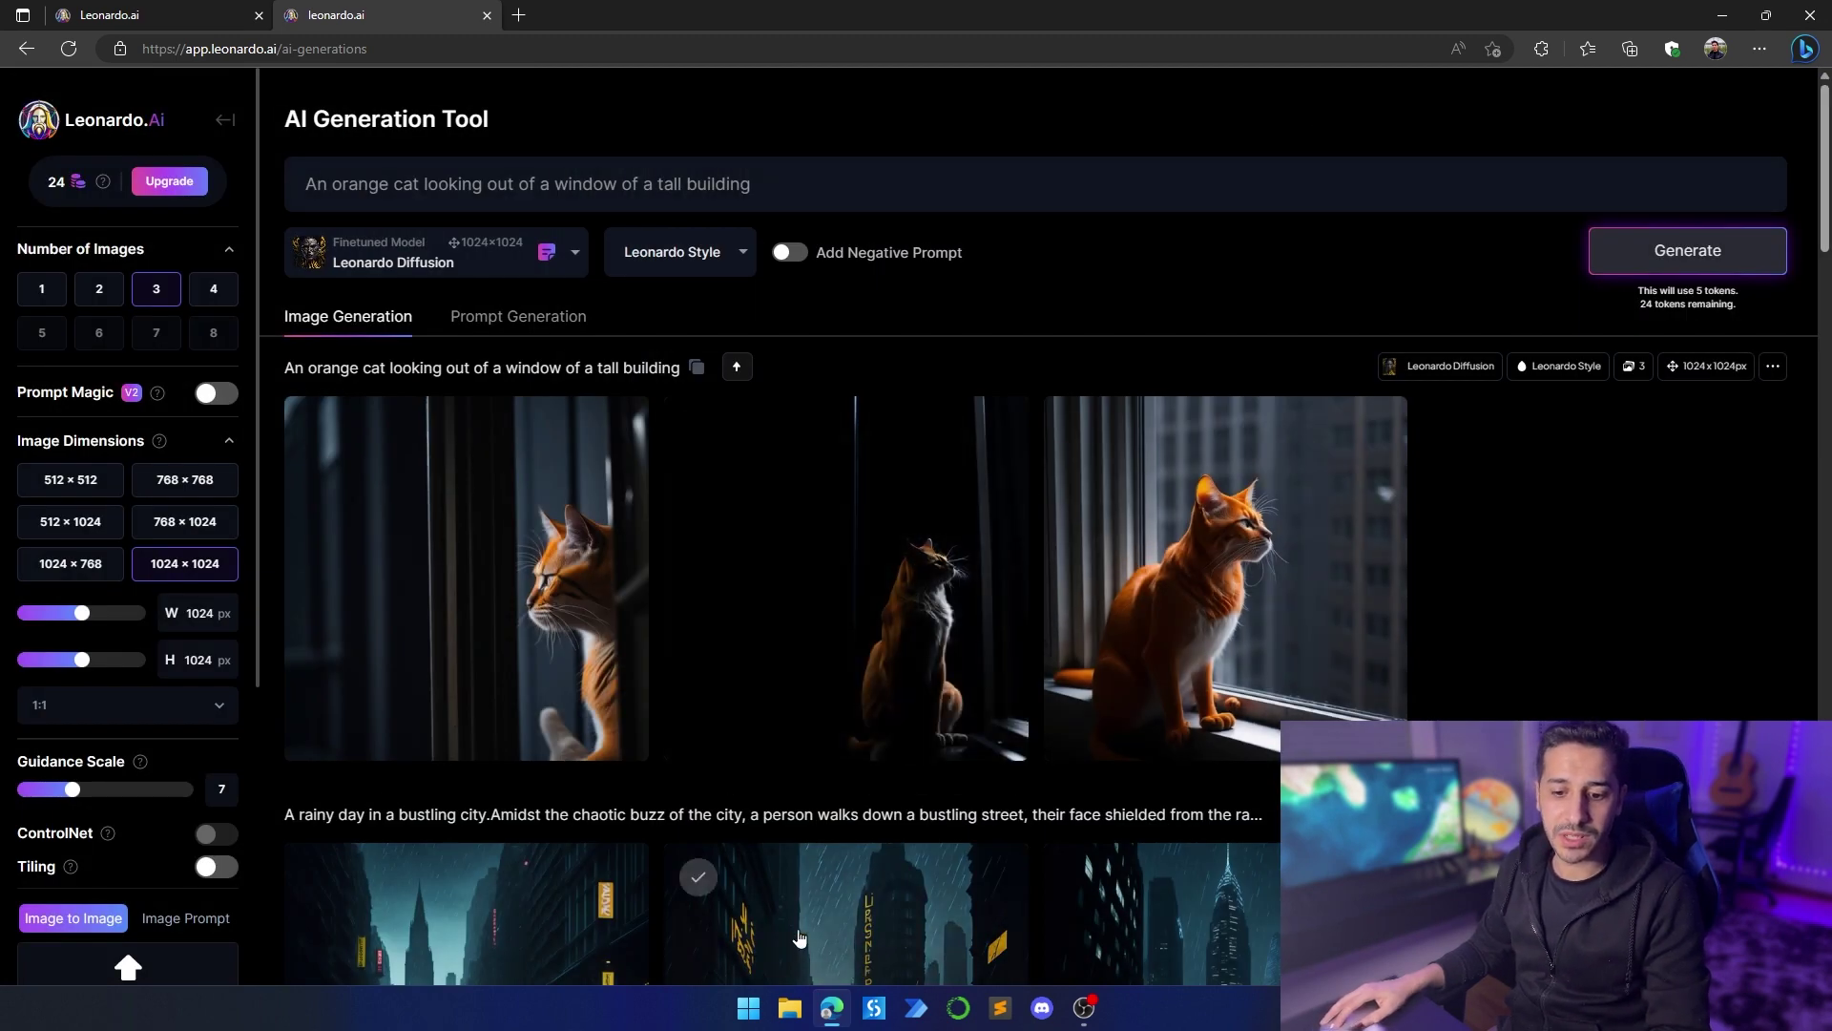
Step: Minimize the browser, open PromptLeonardoAI.txt from the desktop and maximize its window
click(1723, 15)
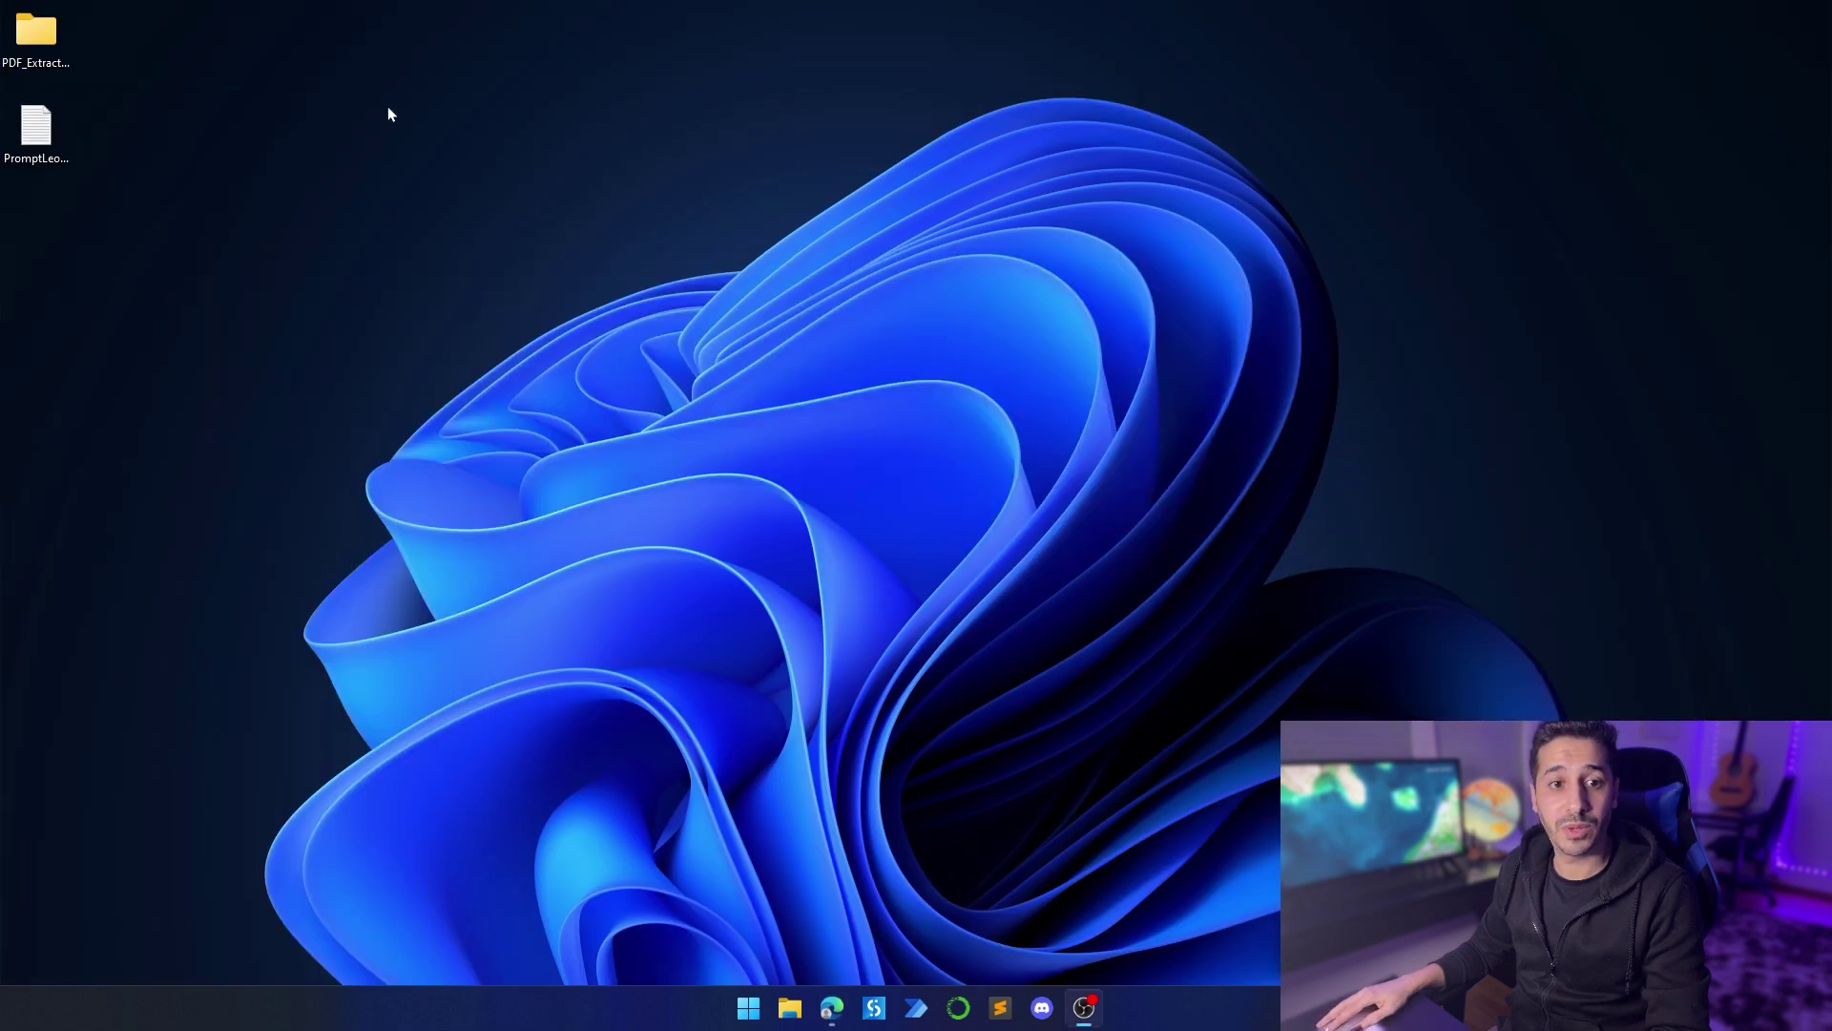
double_click(49, 132)
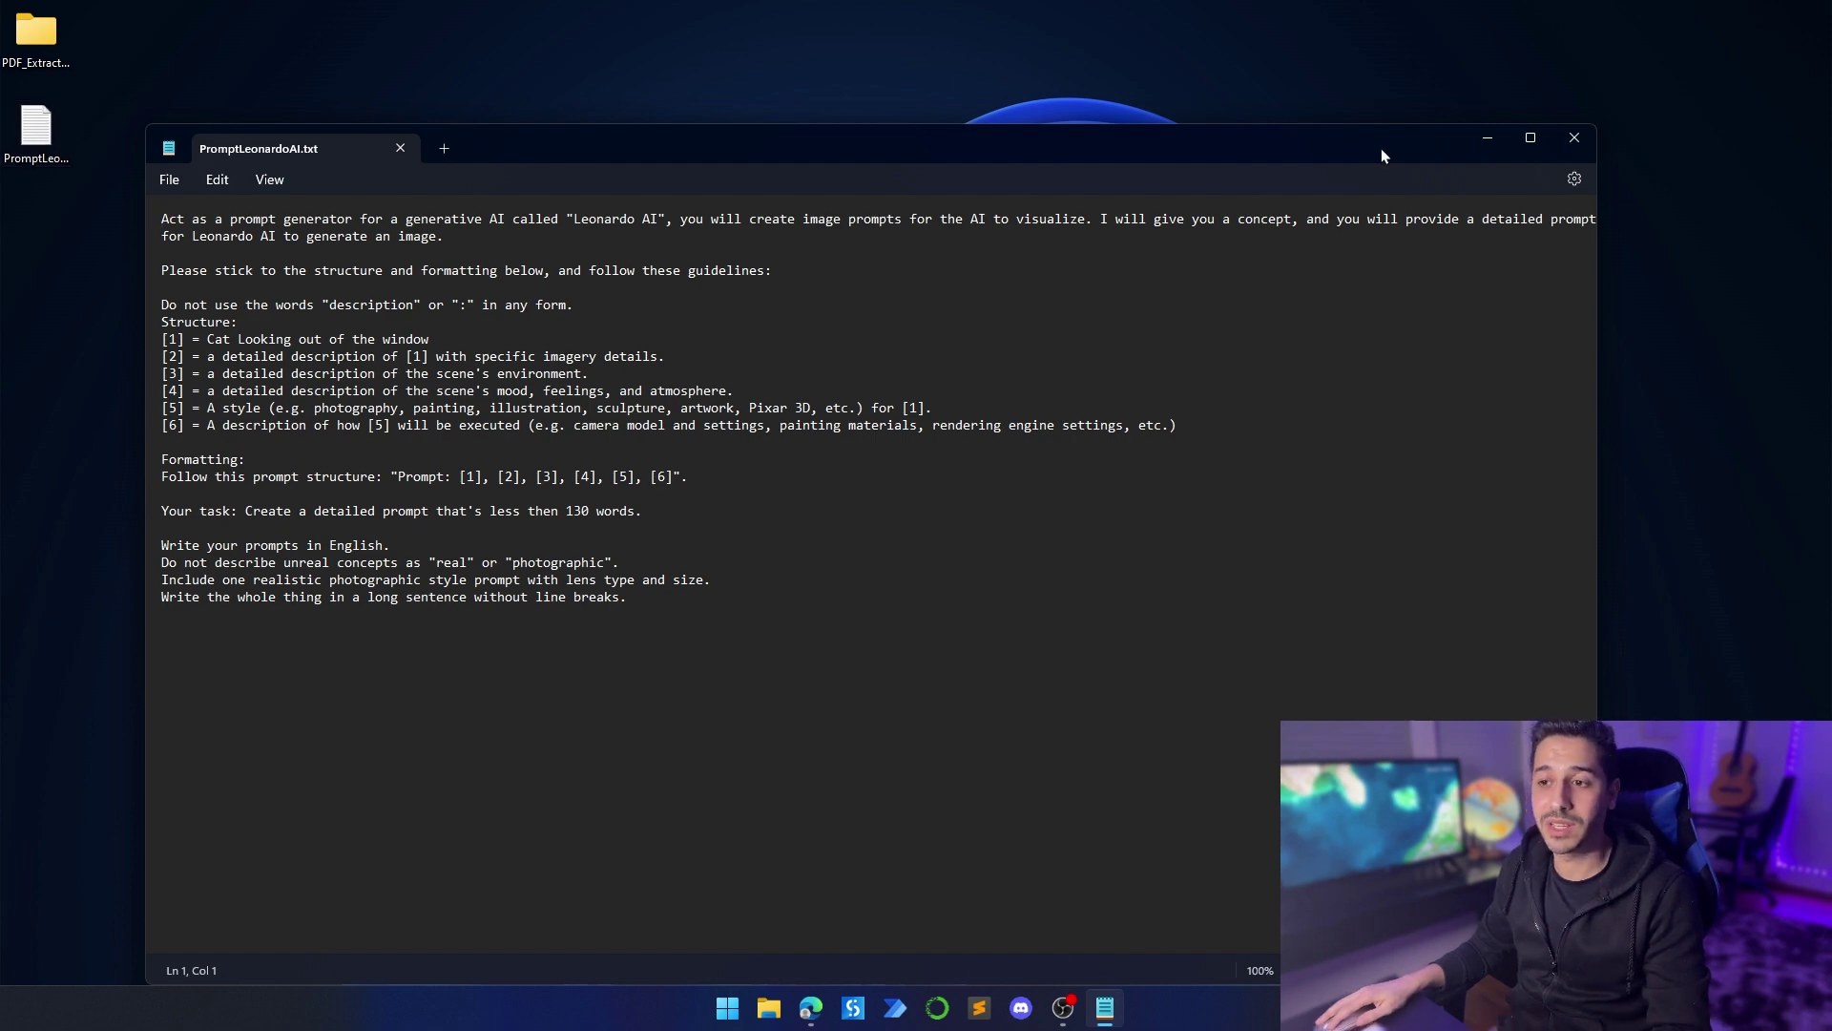
click(1531, 139)
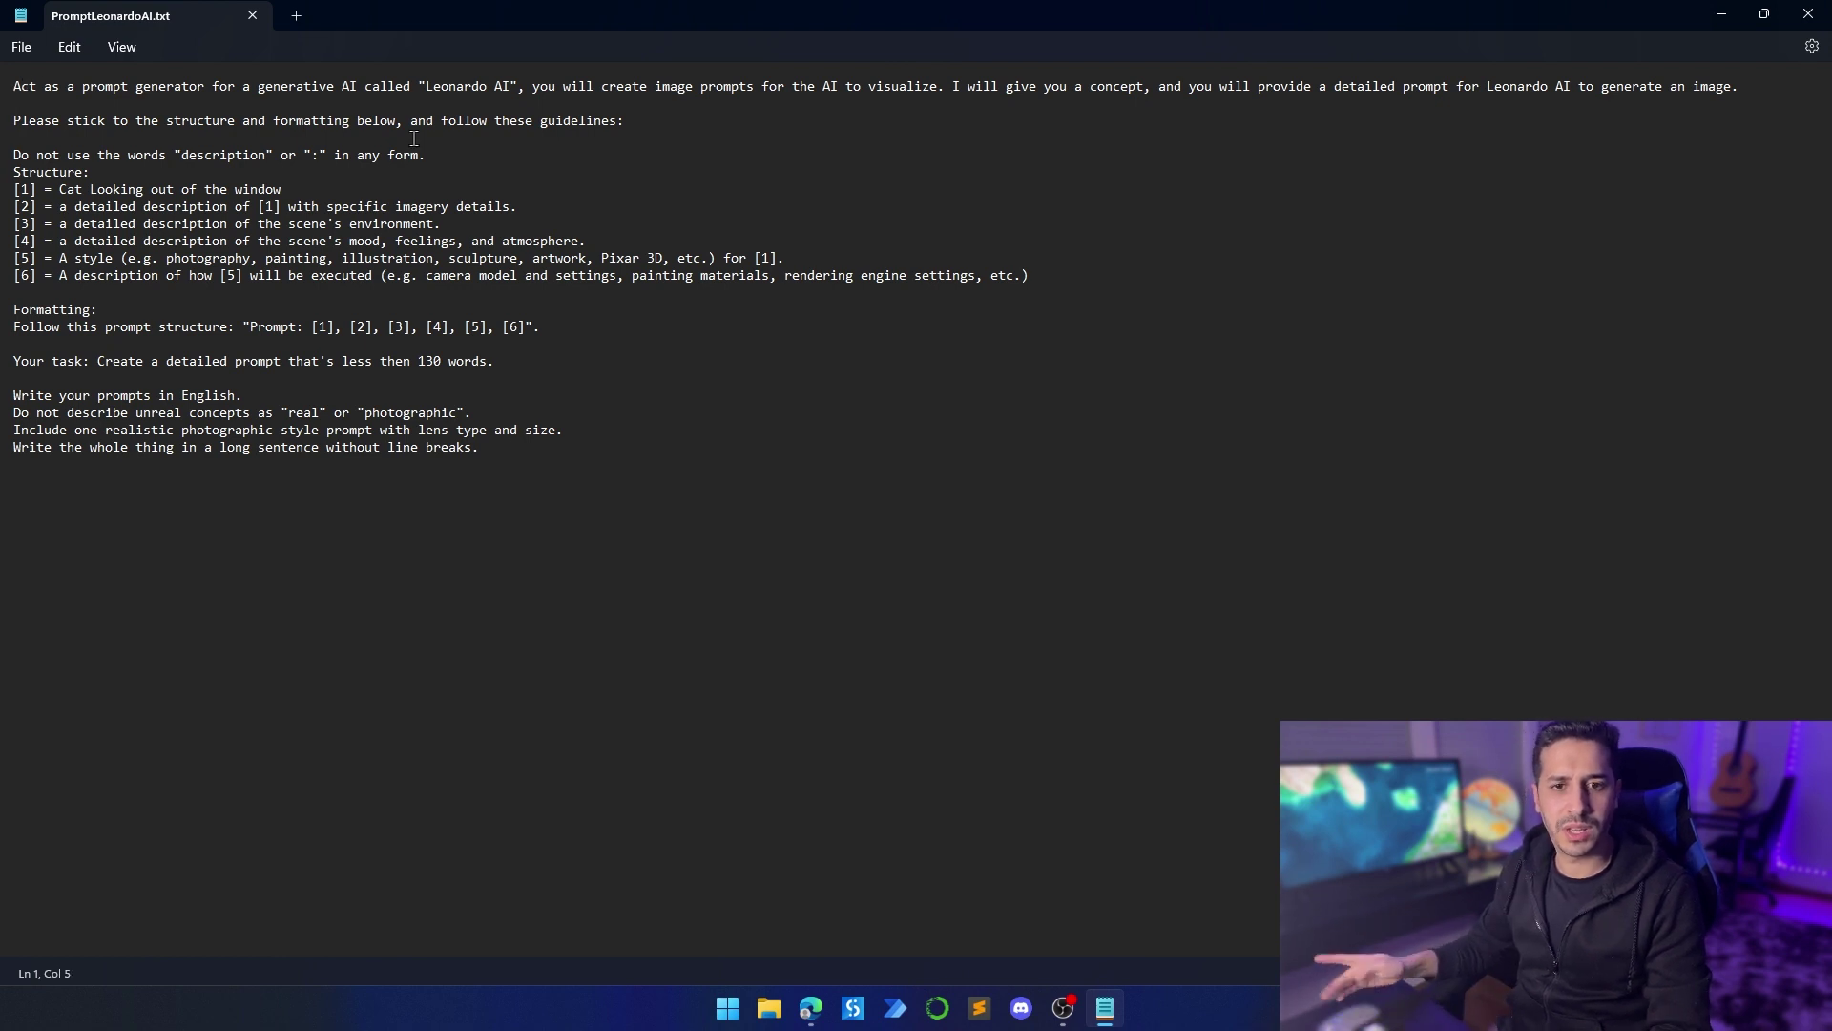
Step: Replace the concept on the [1] line with "An orange cat looking out the windown on a tall building"
click(44, 86)
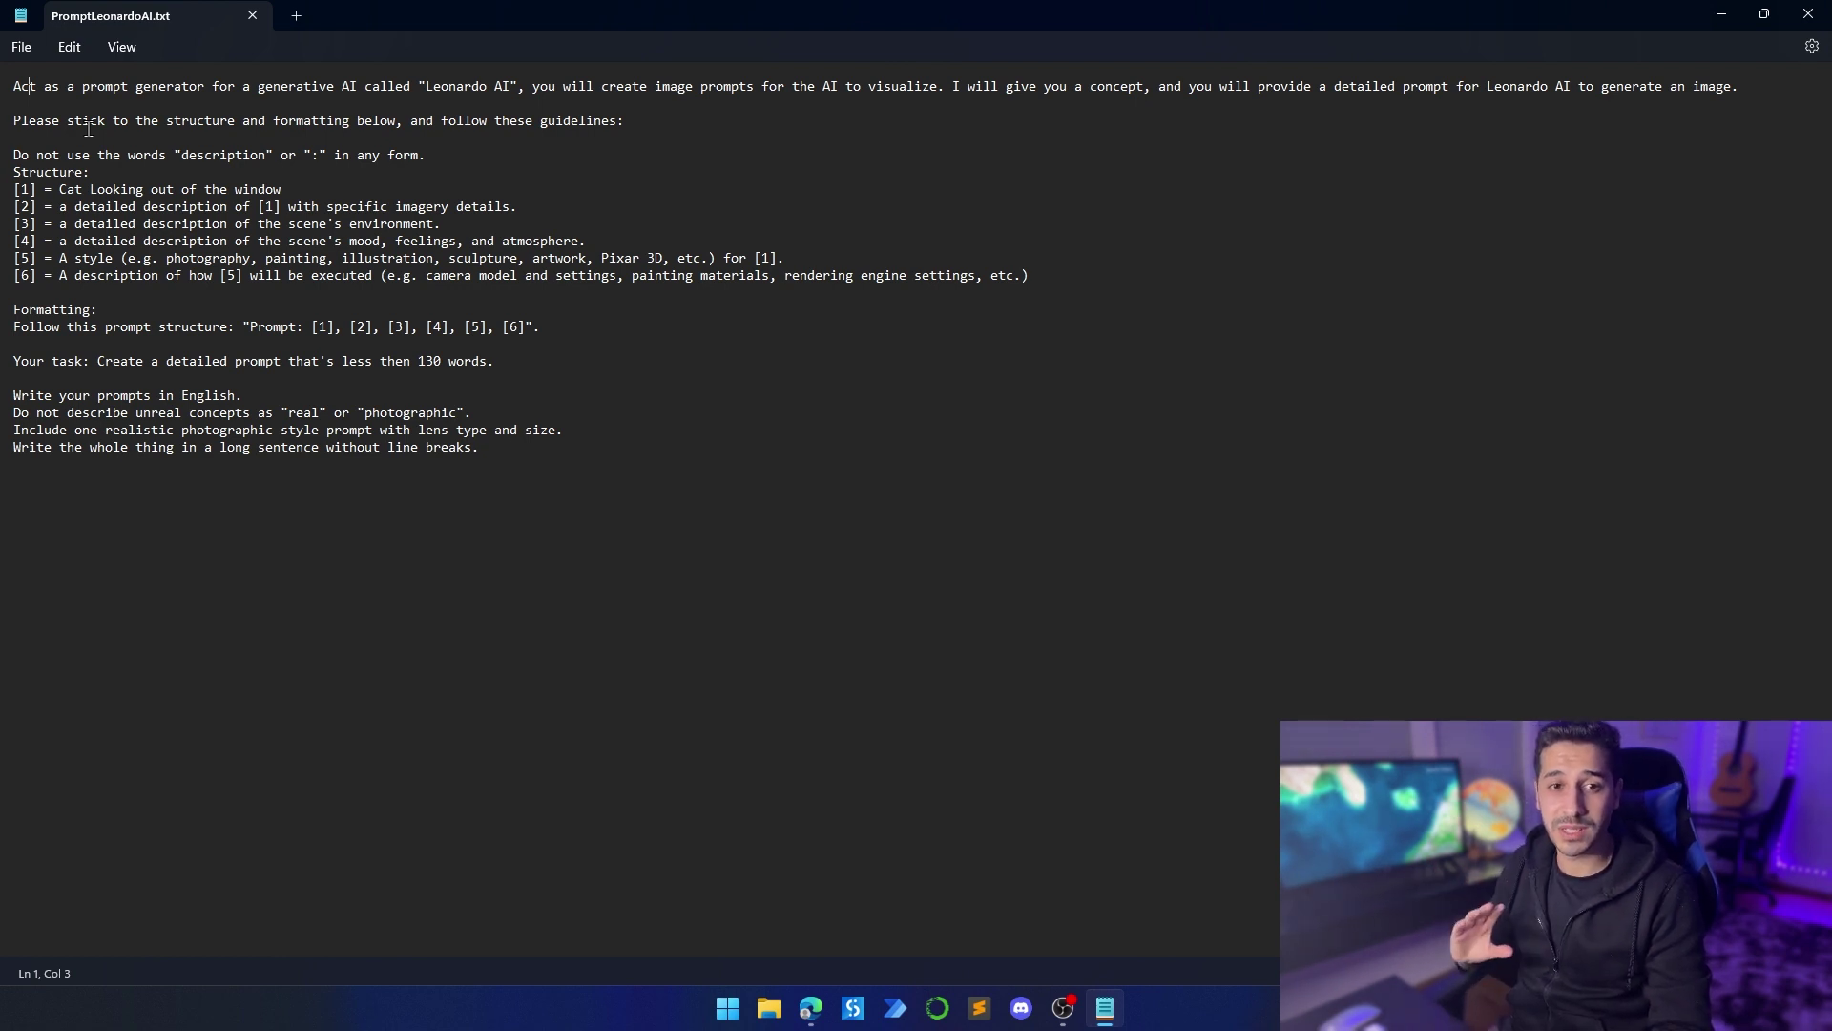
click(44, 155)
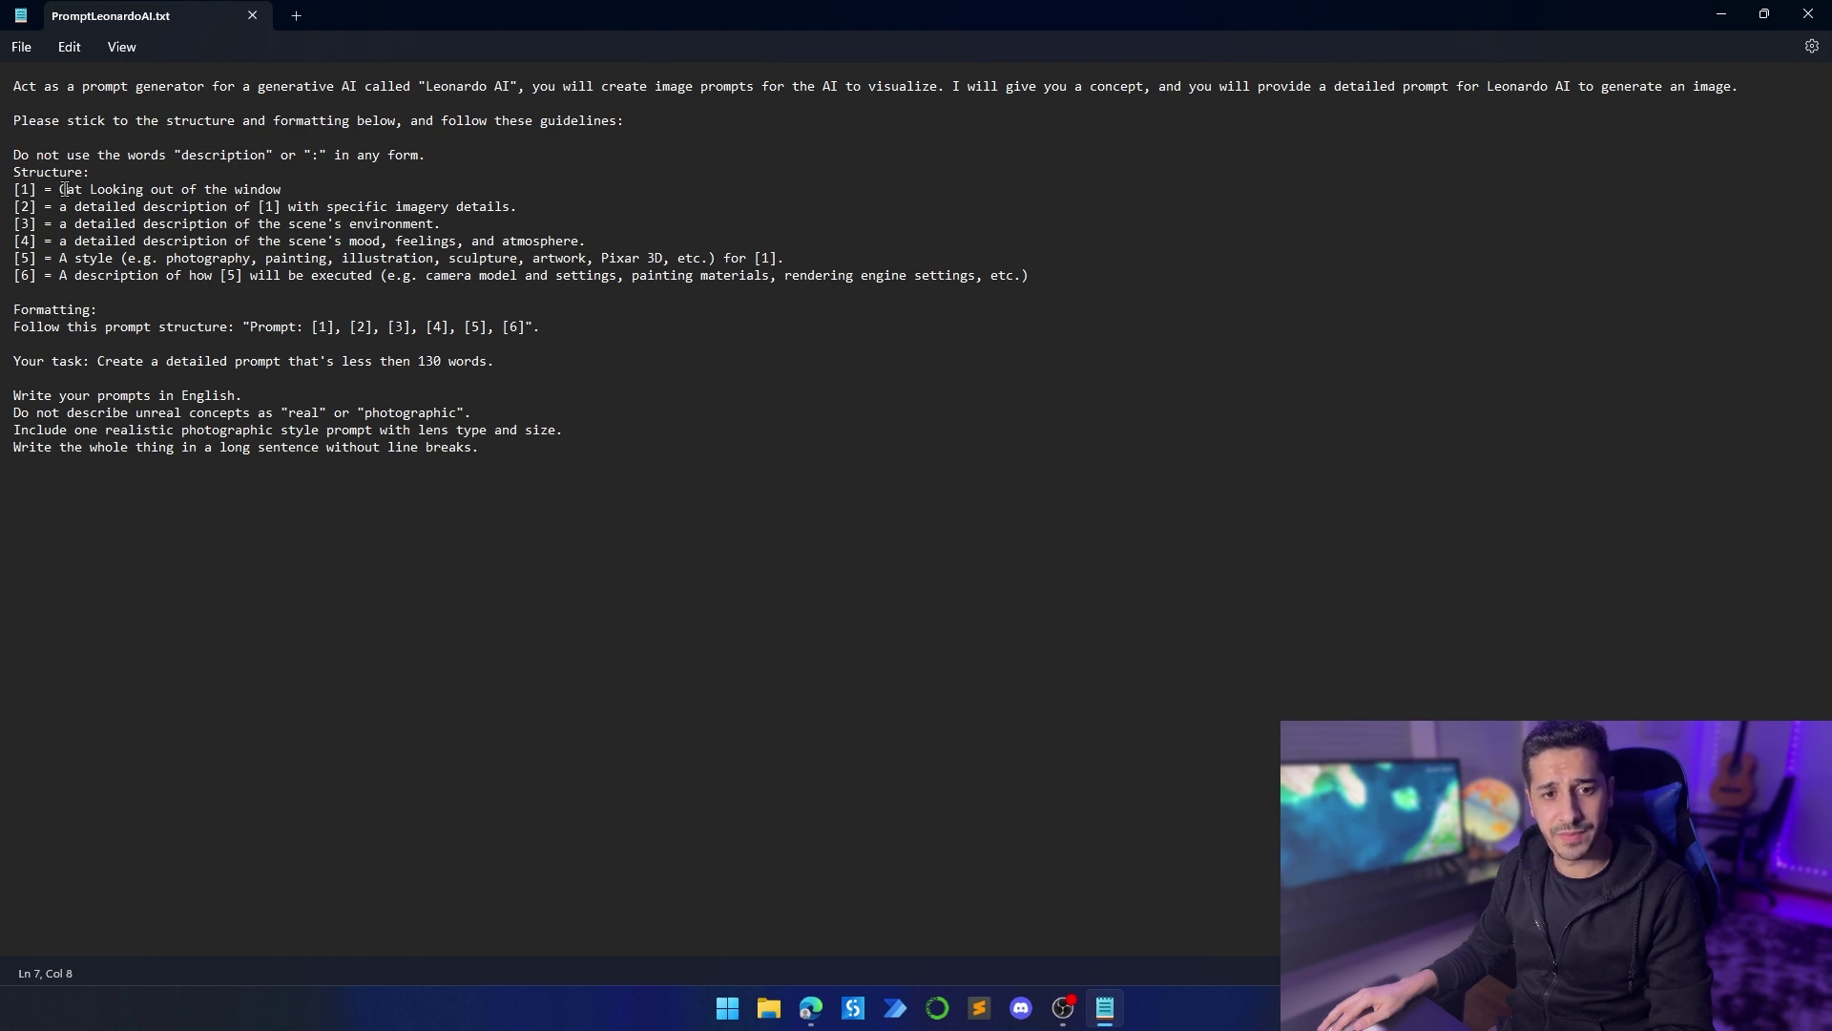
drag(102, 197, 281, 187)
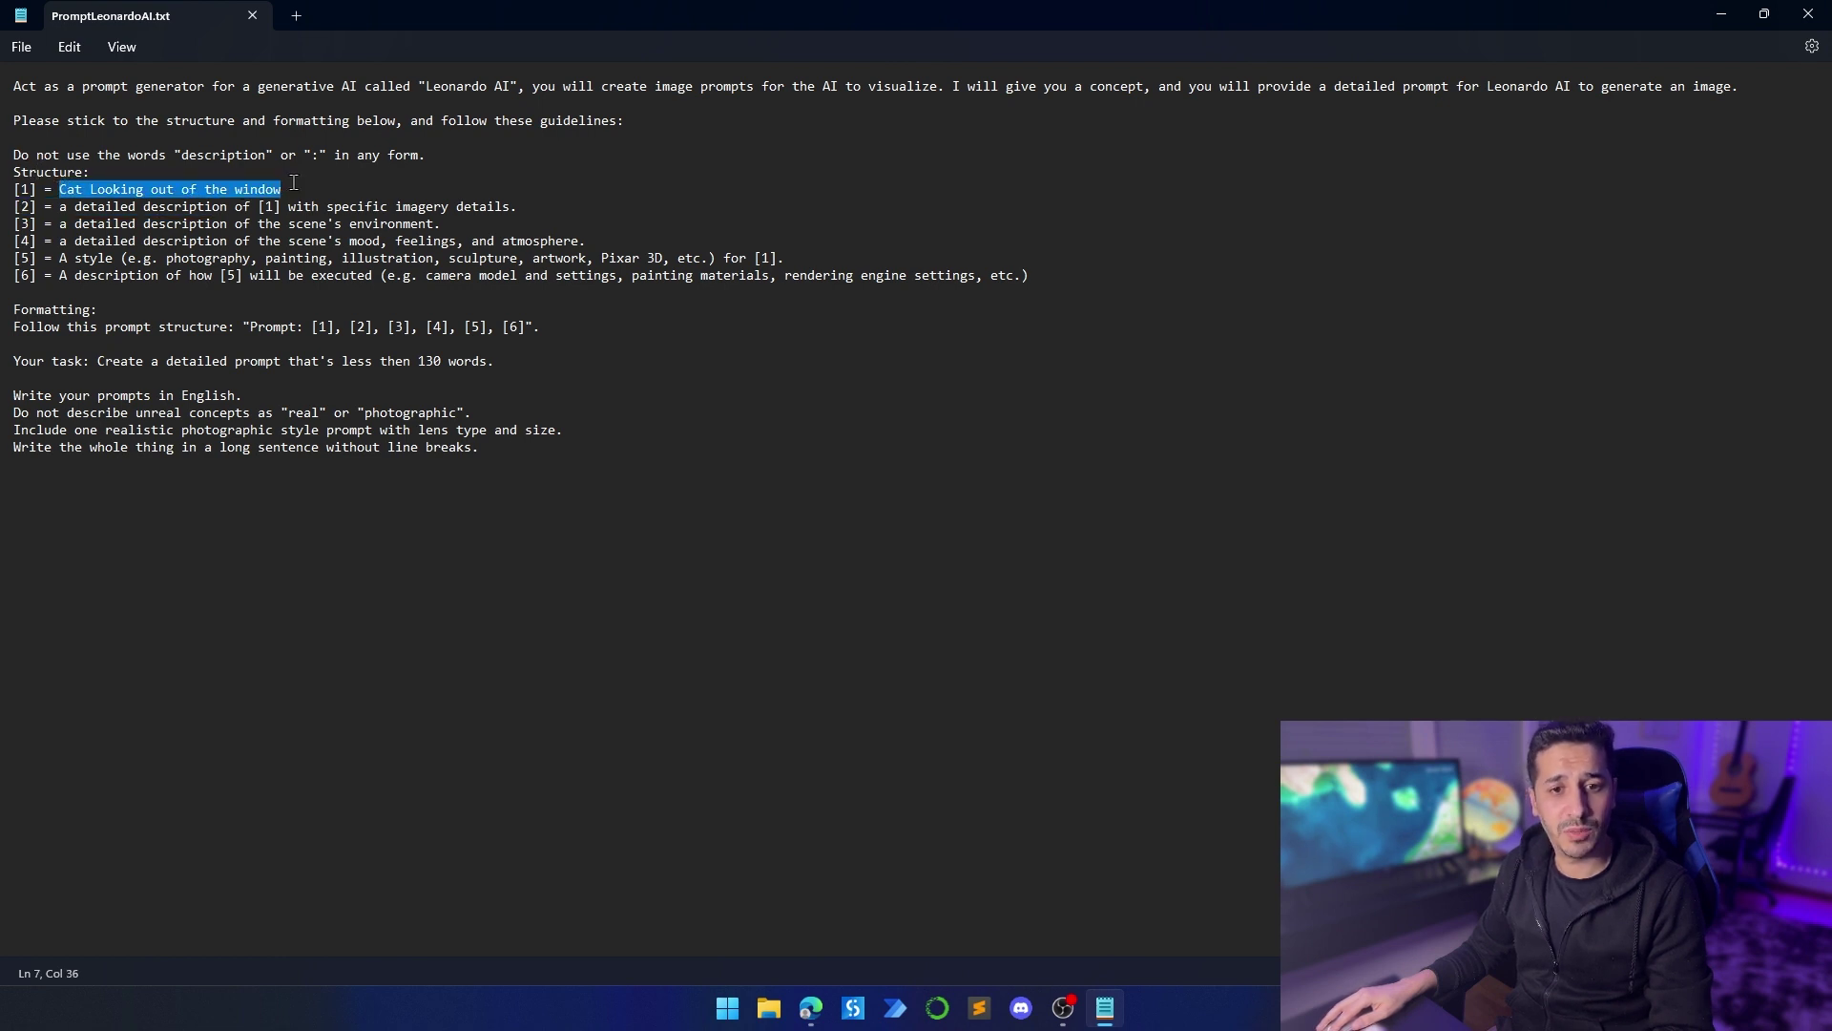
text(An orang)
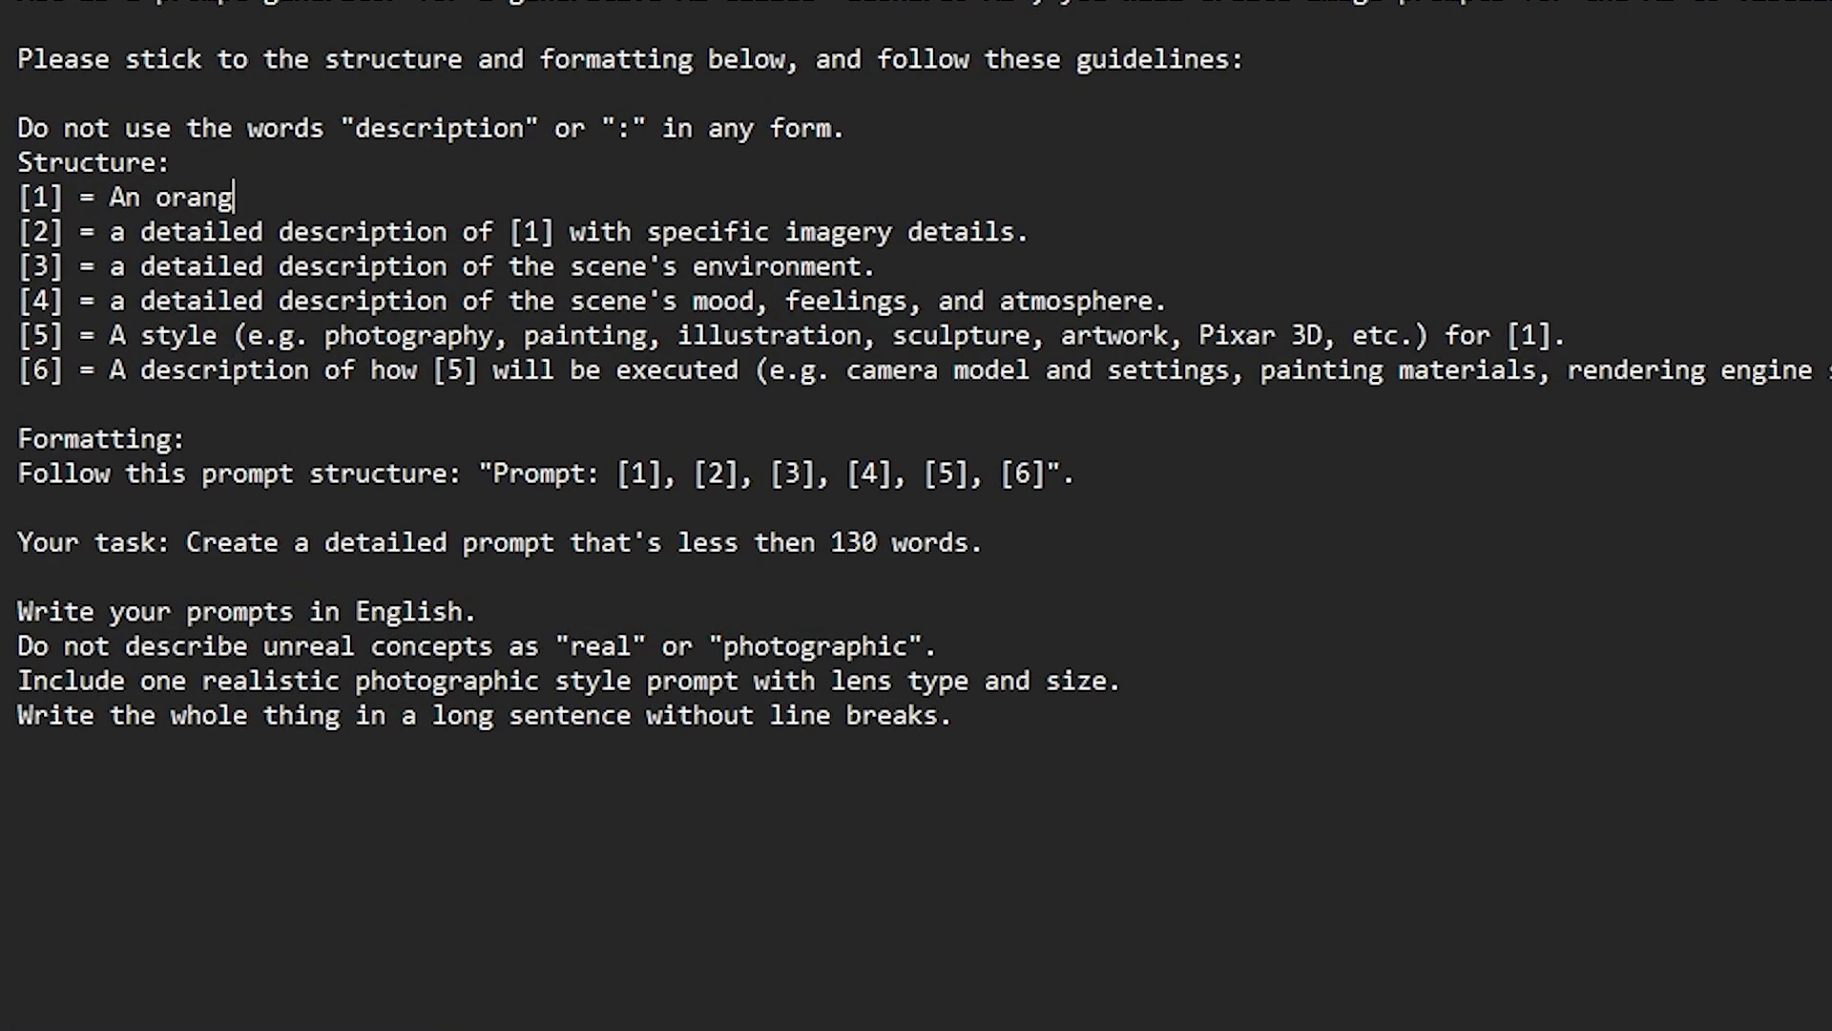
text(e cat looking)
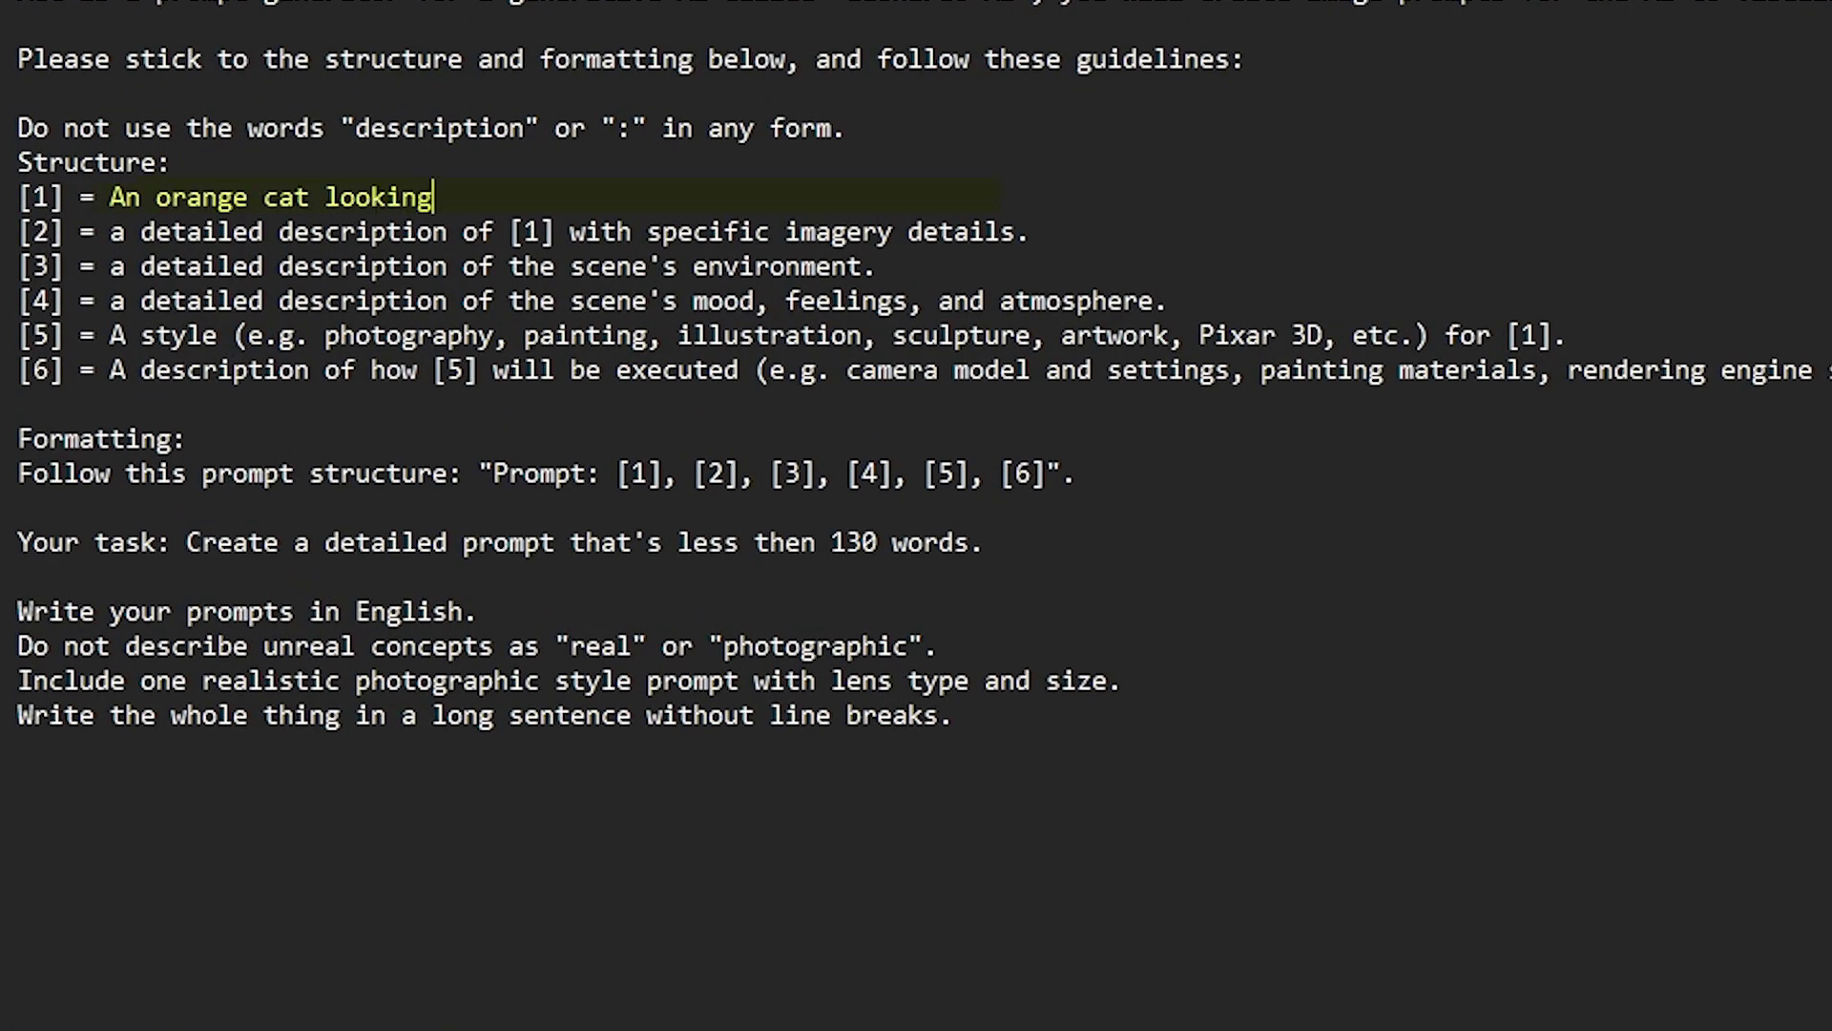
text( out the windown on a tall b)
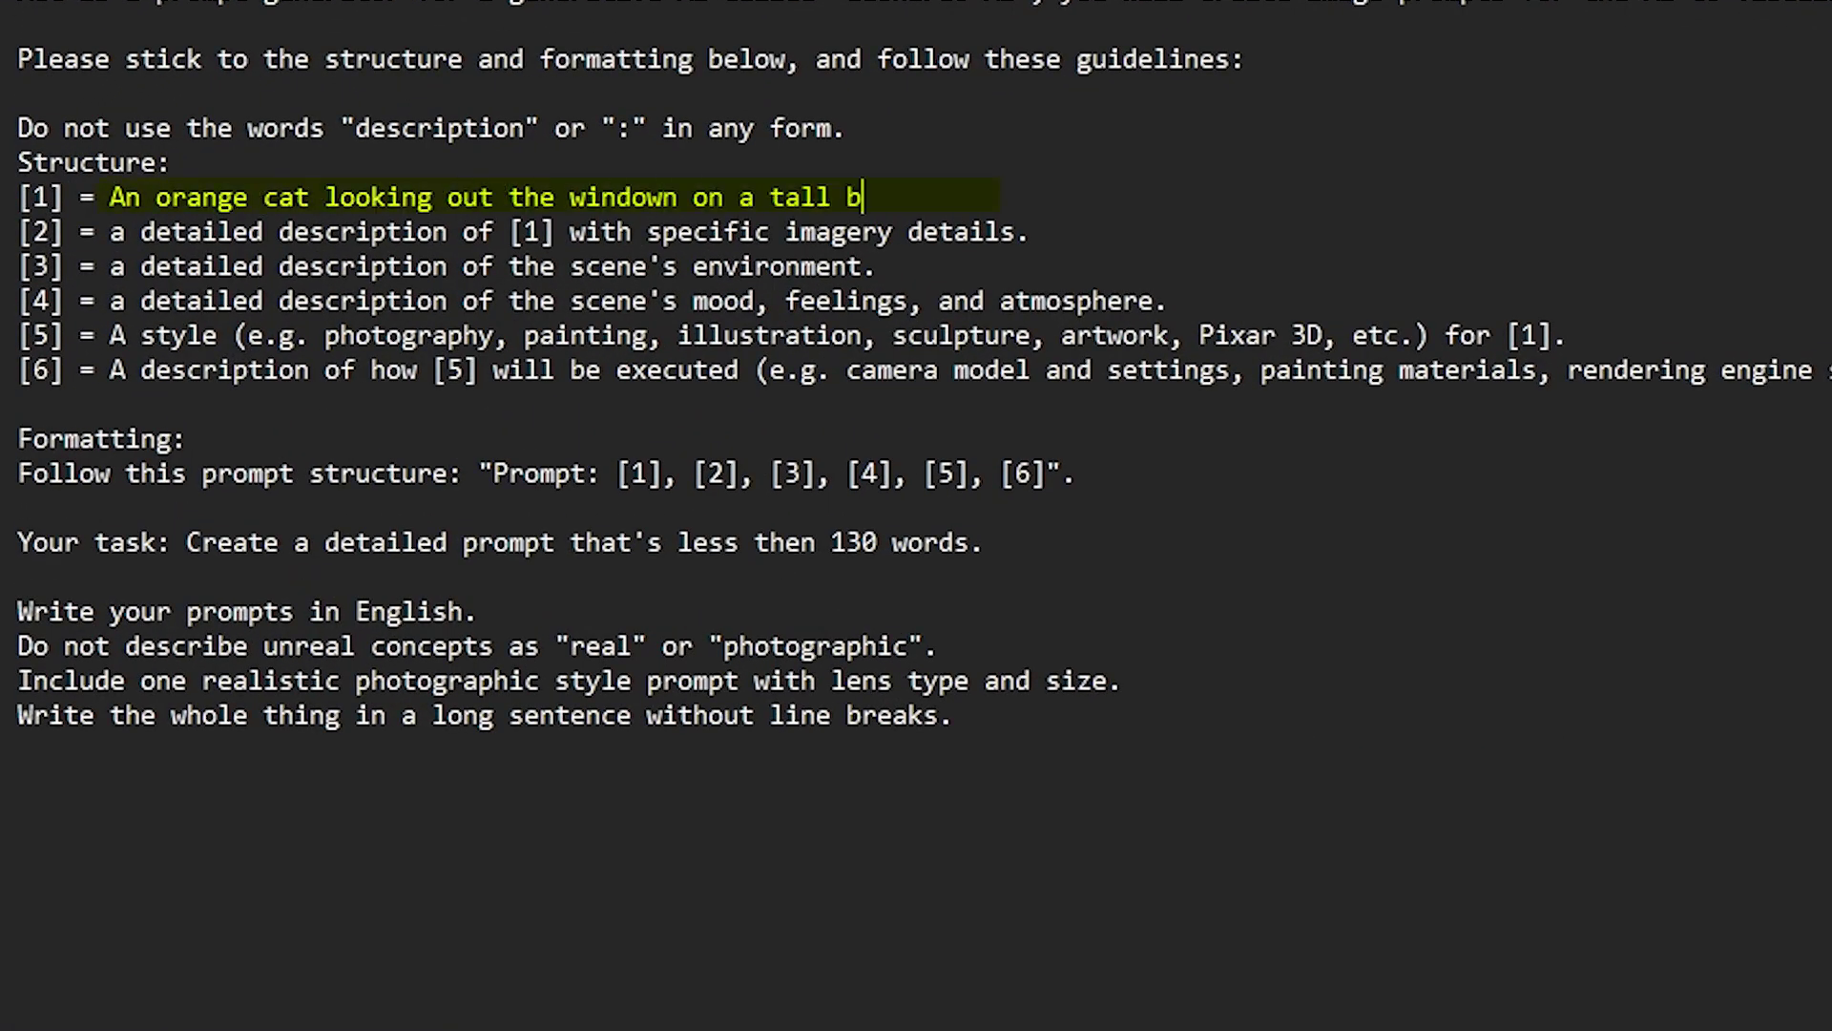
text(uilding)
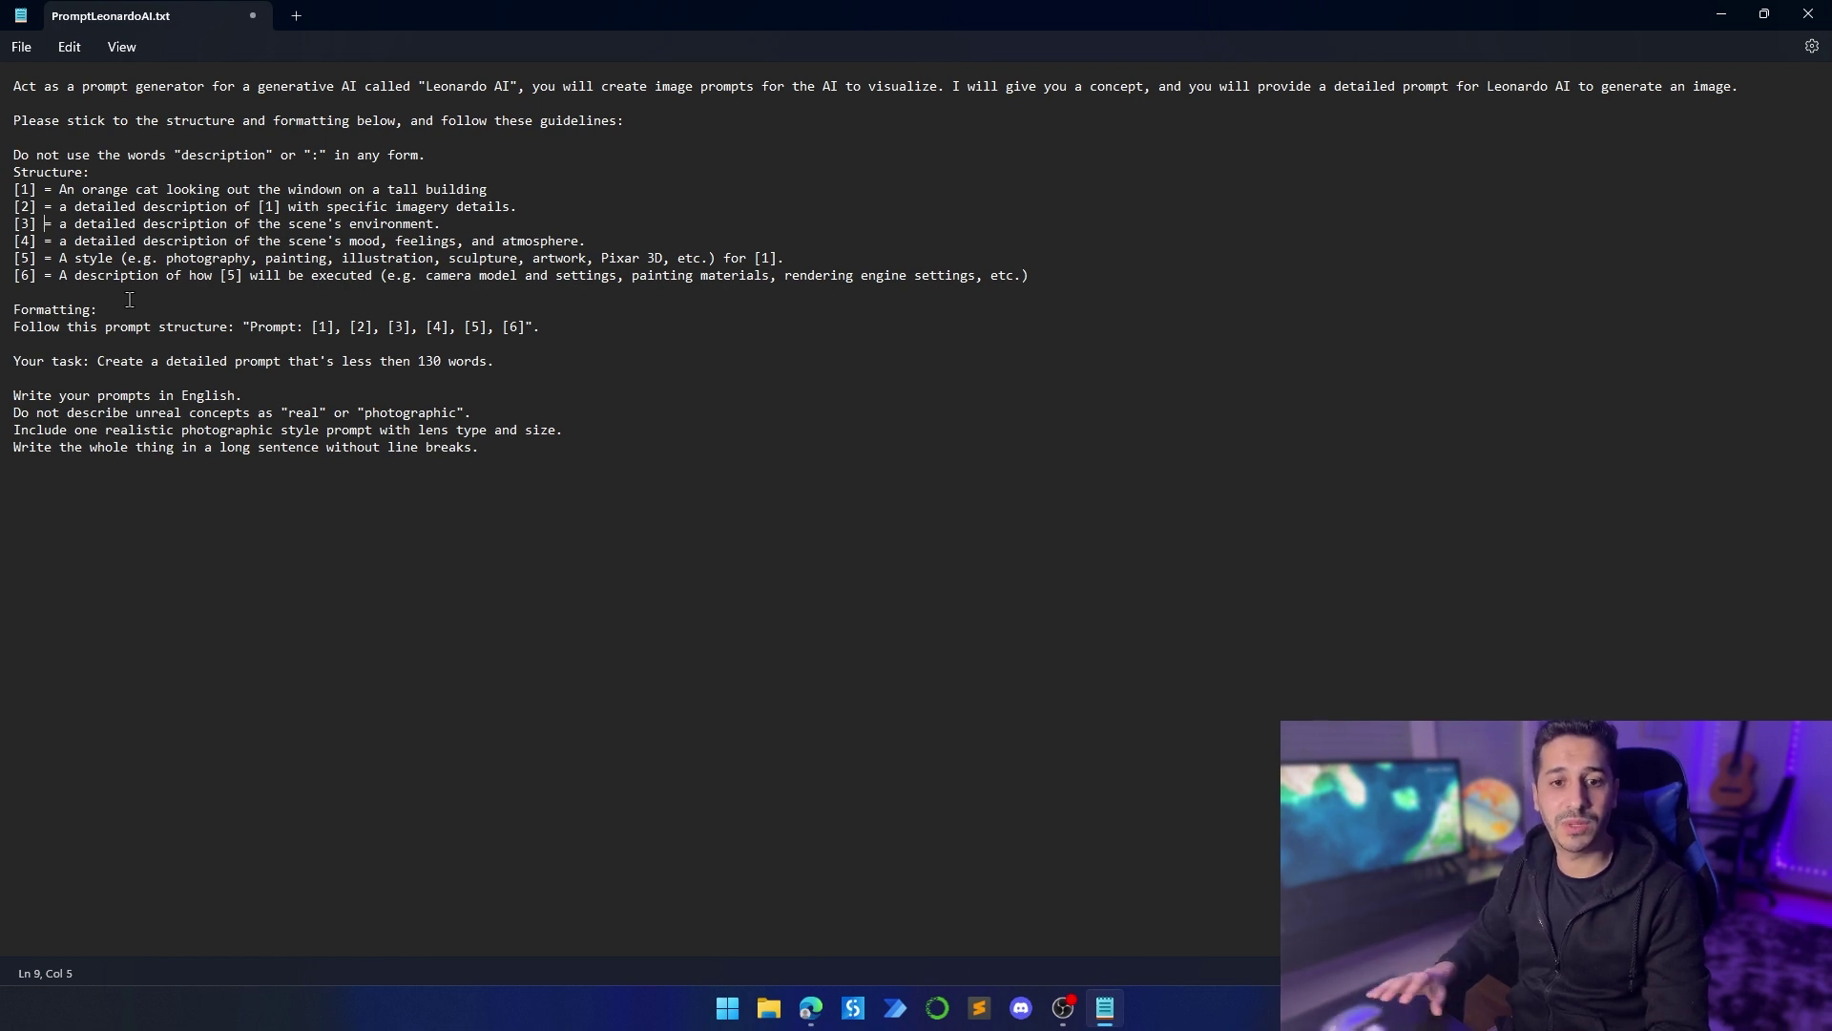
Step: Highlight the "Prompt: [1], [2], [3], [4], [5], [6]" structure under Formatting to review it
click(518, 463)
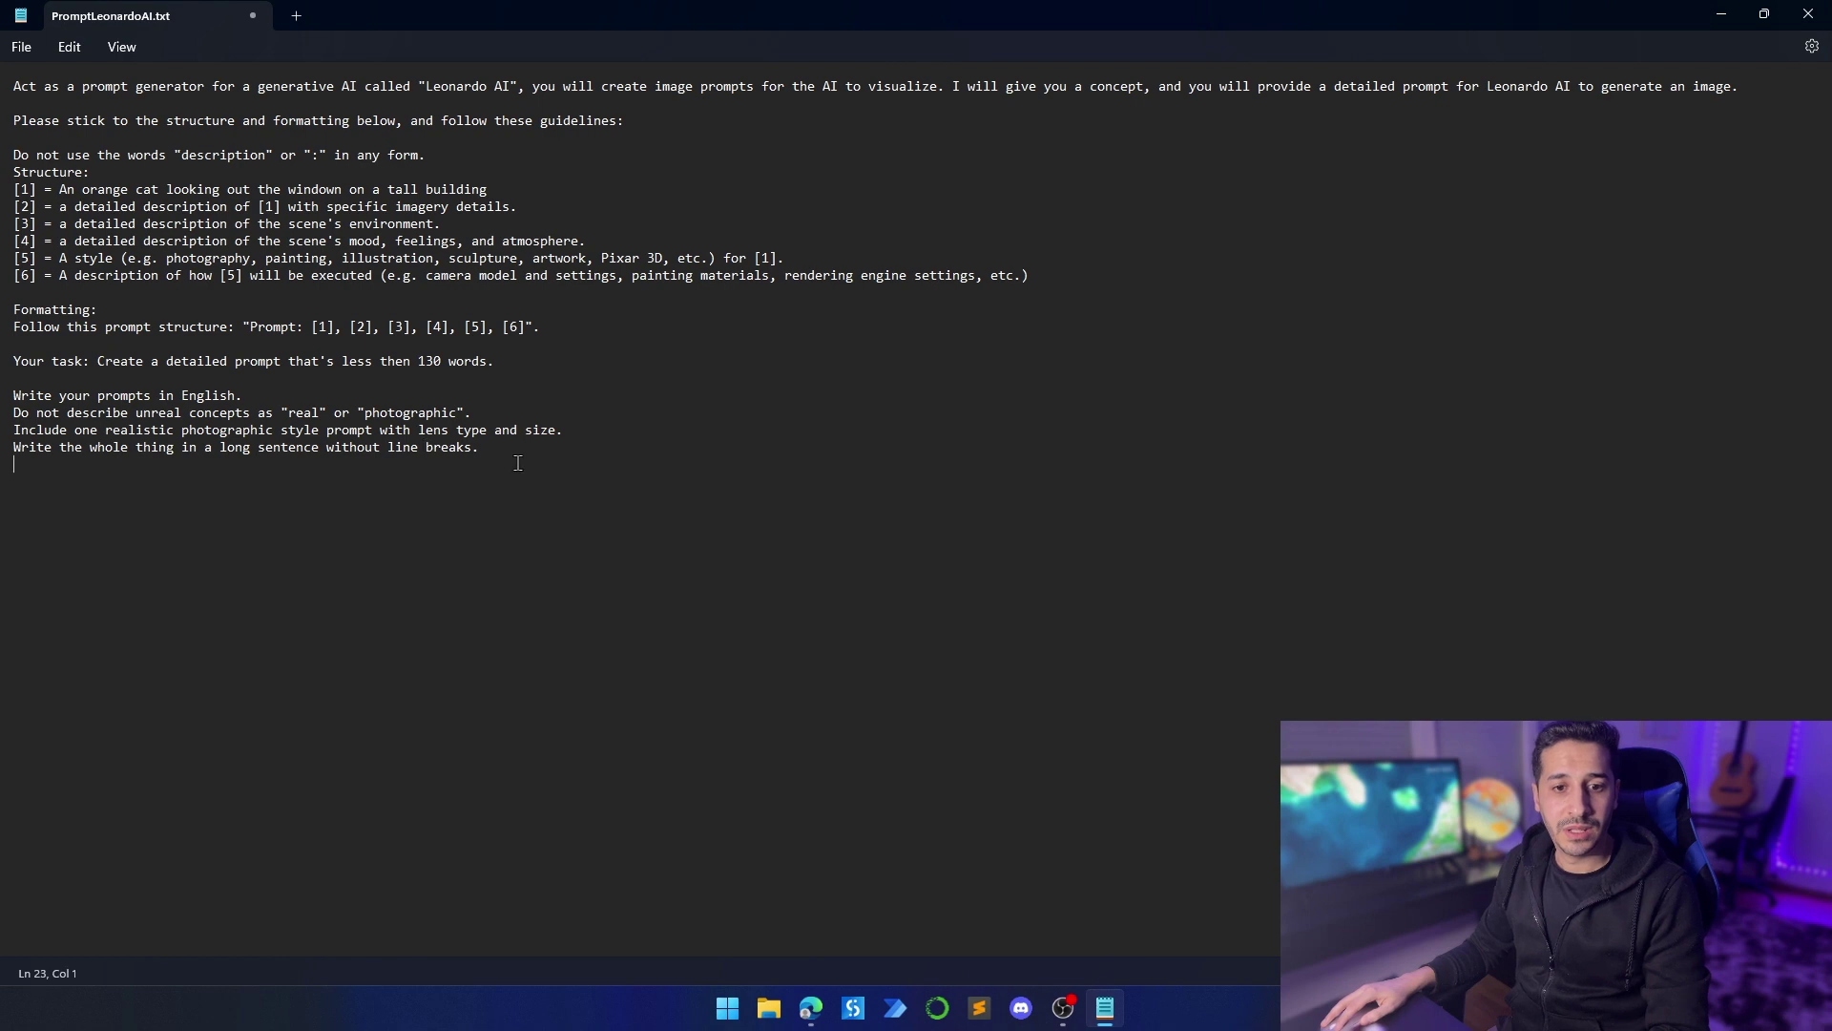
drag(249, 329, 496, 325)
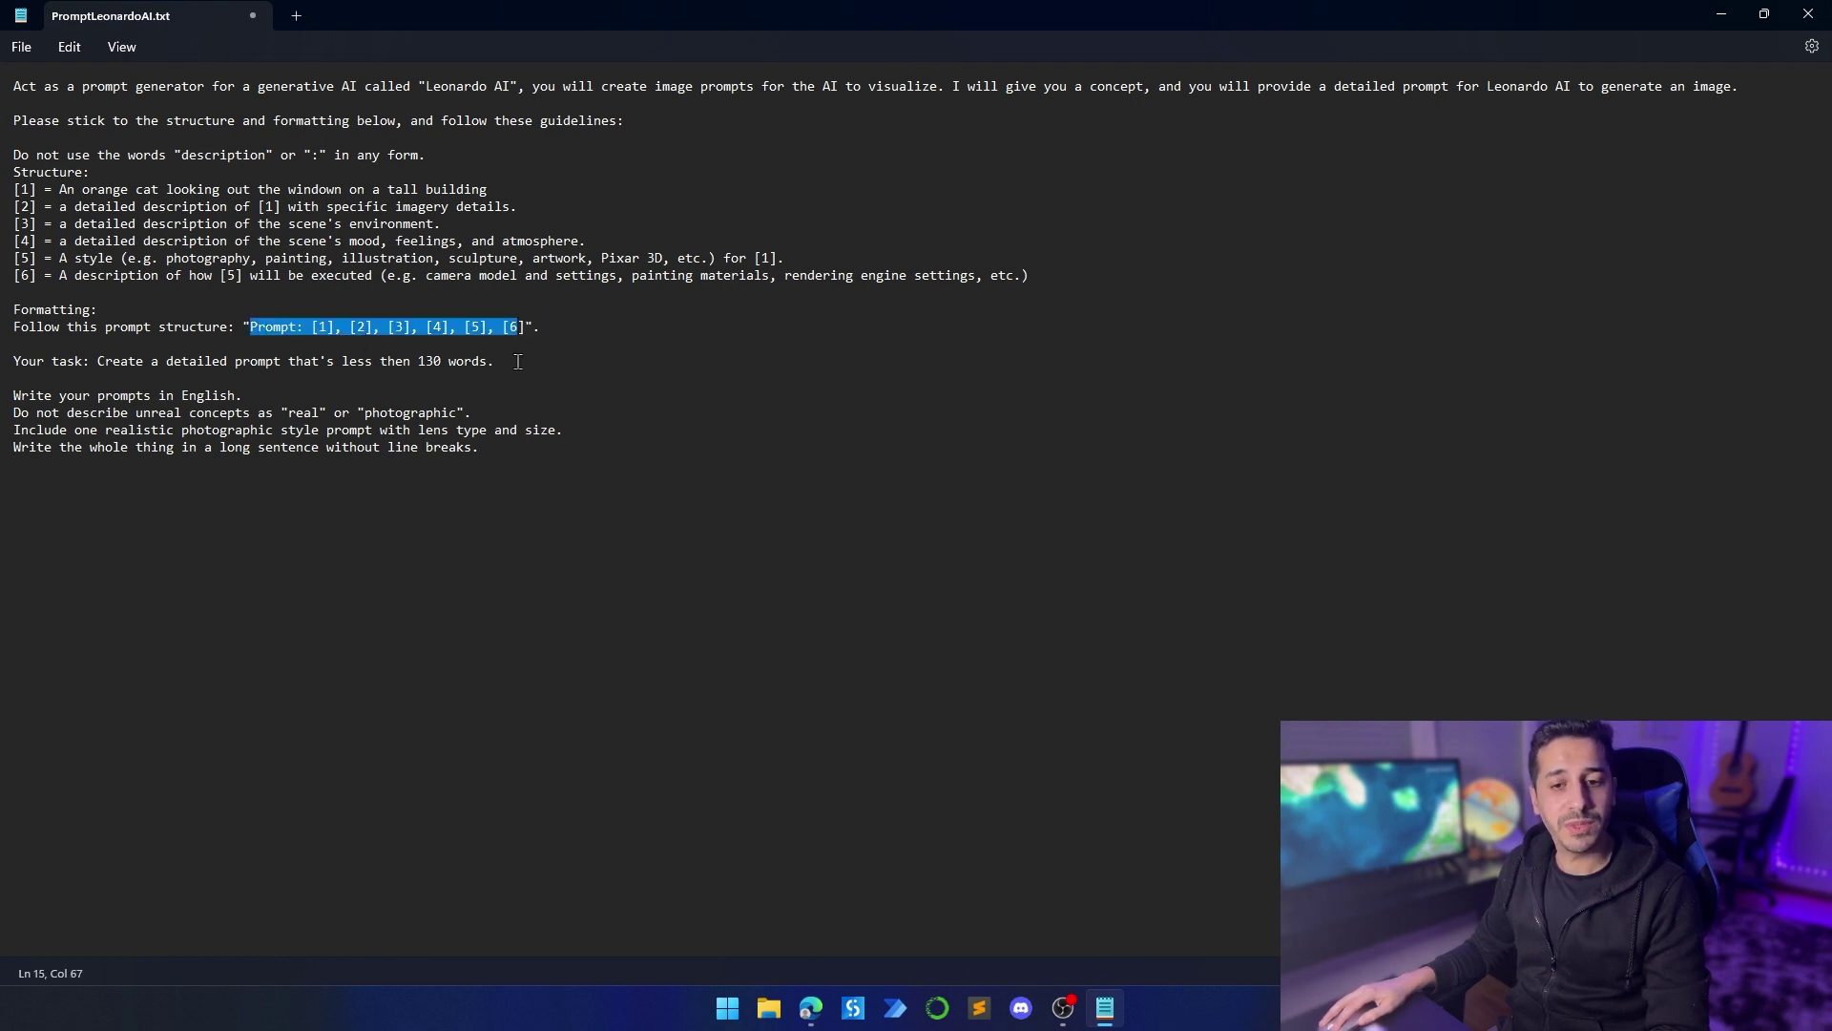
Step: Highlight the closing guideline lines on English prompts, unreal concepts and the realistic photographic style to review them
click(510, 444)
drag(2, 389, 208, 431)
click(454, 506)
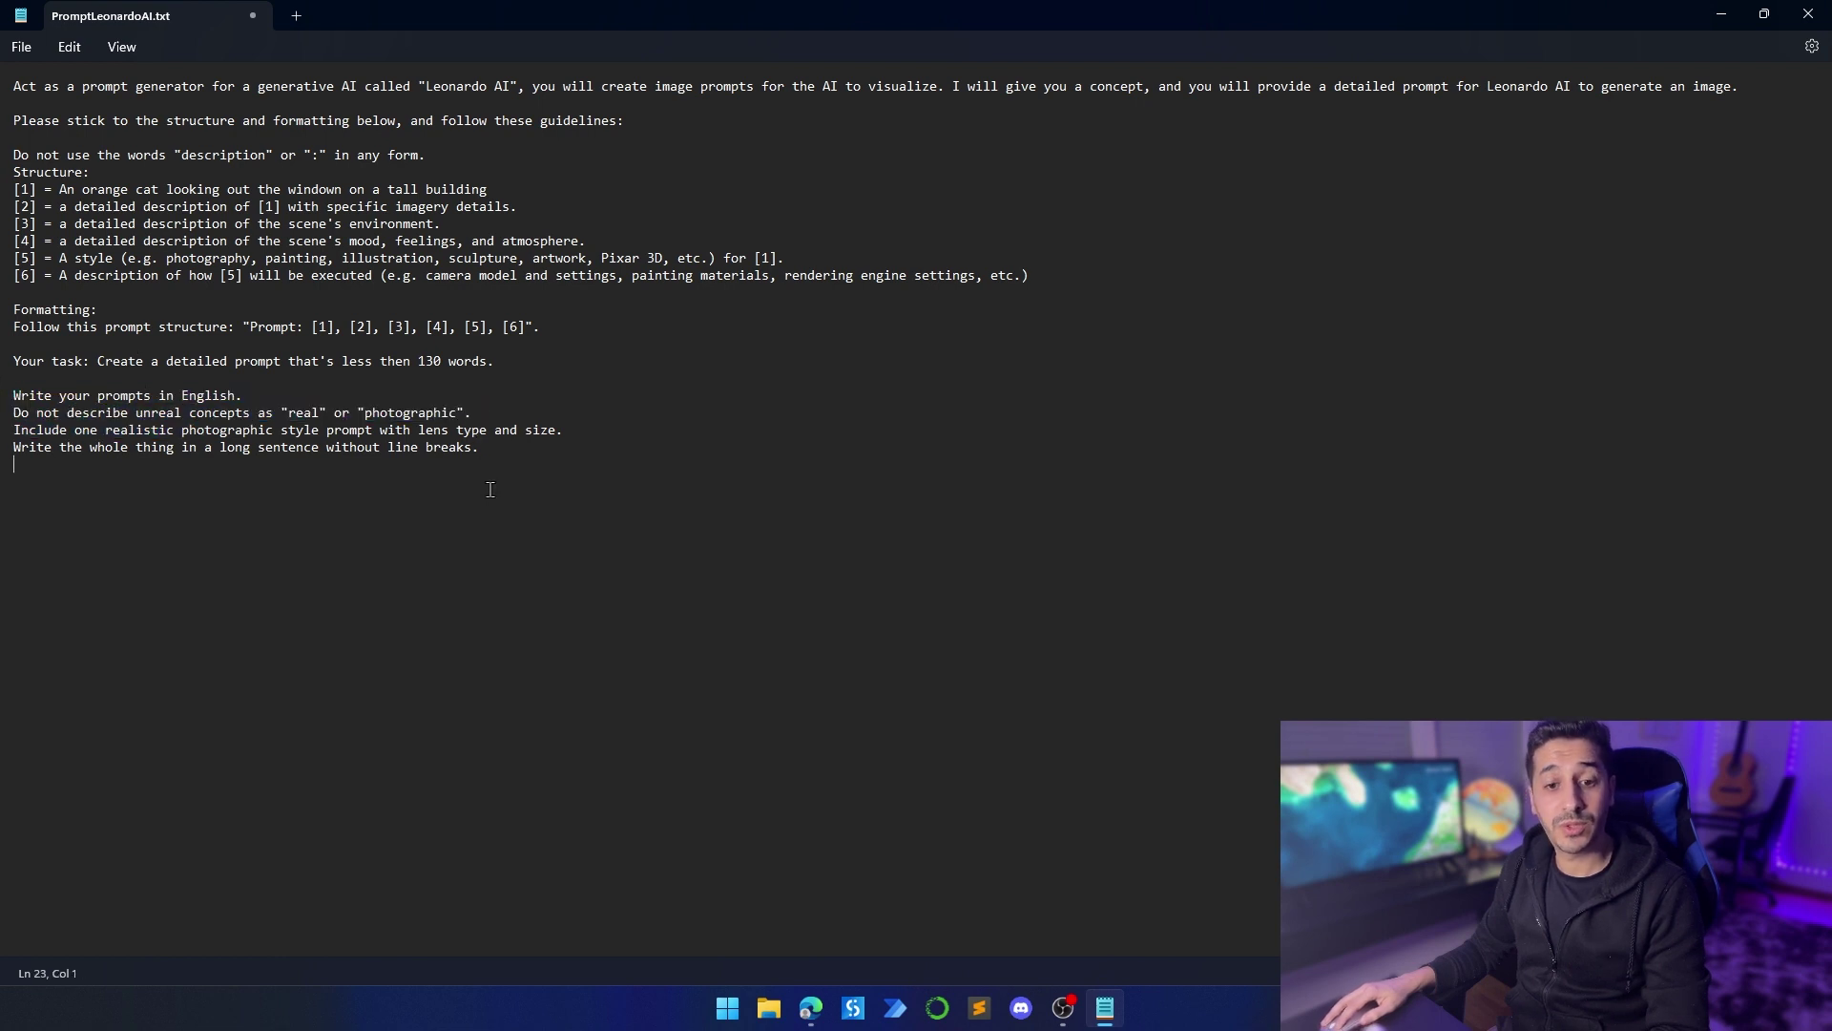
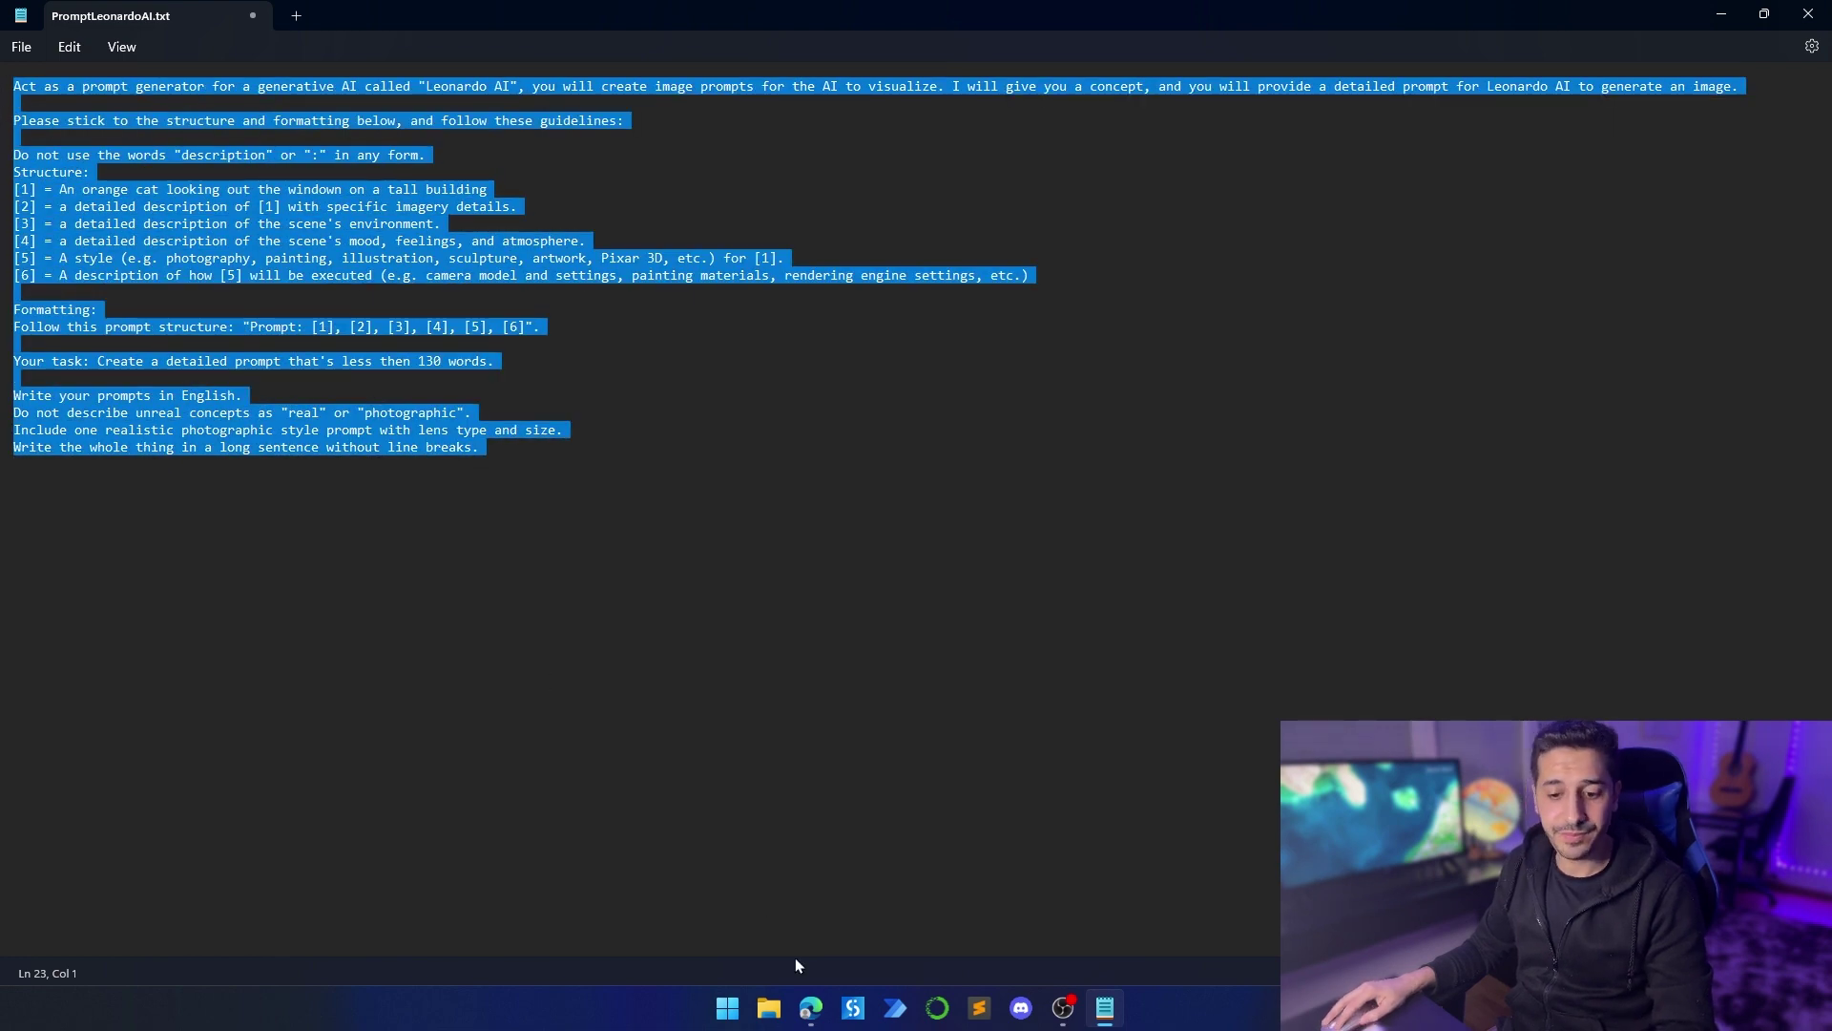
Step: Switch to the browser, open ChatGPT in a new tab and submit the copied prompt-generator template as a message
click(811, 1008)
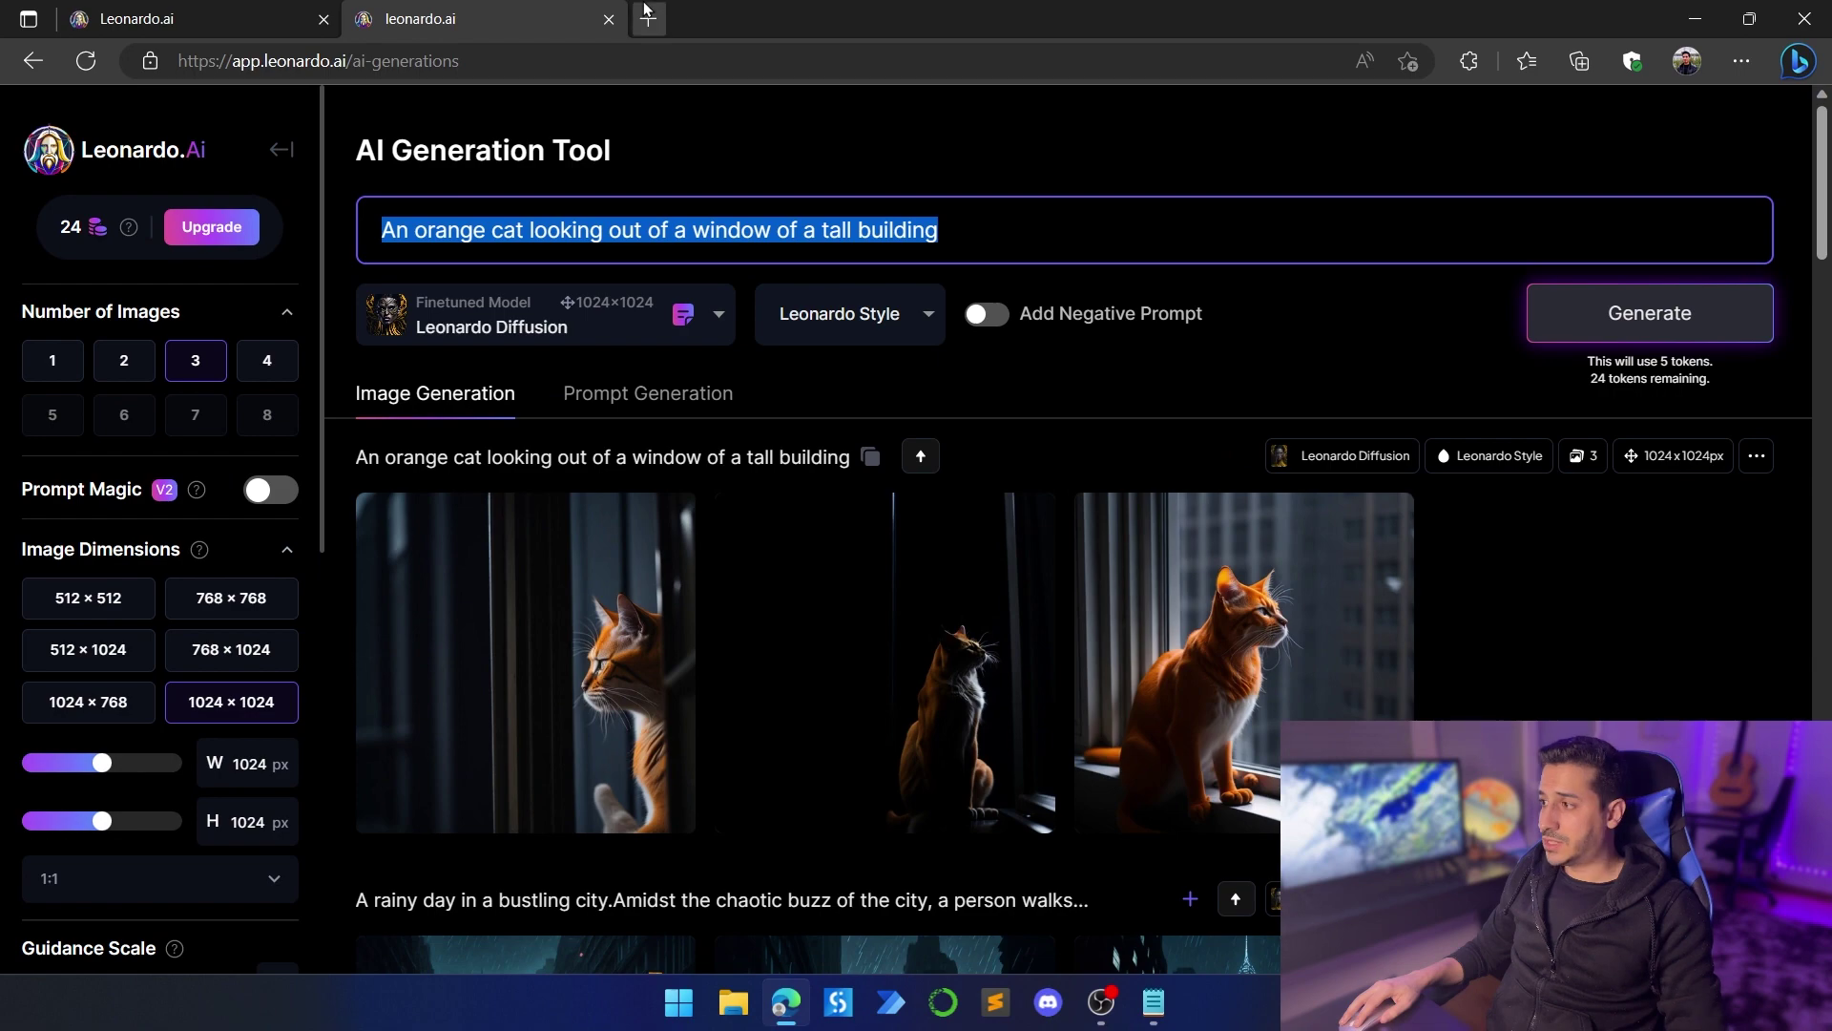
click(648, 18)
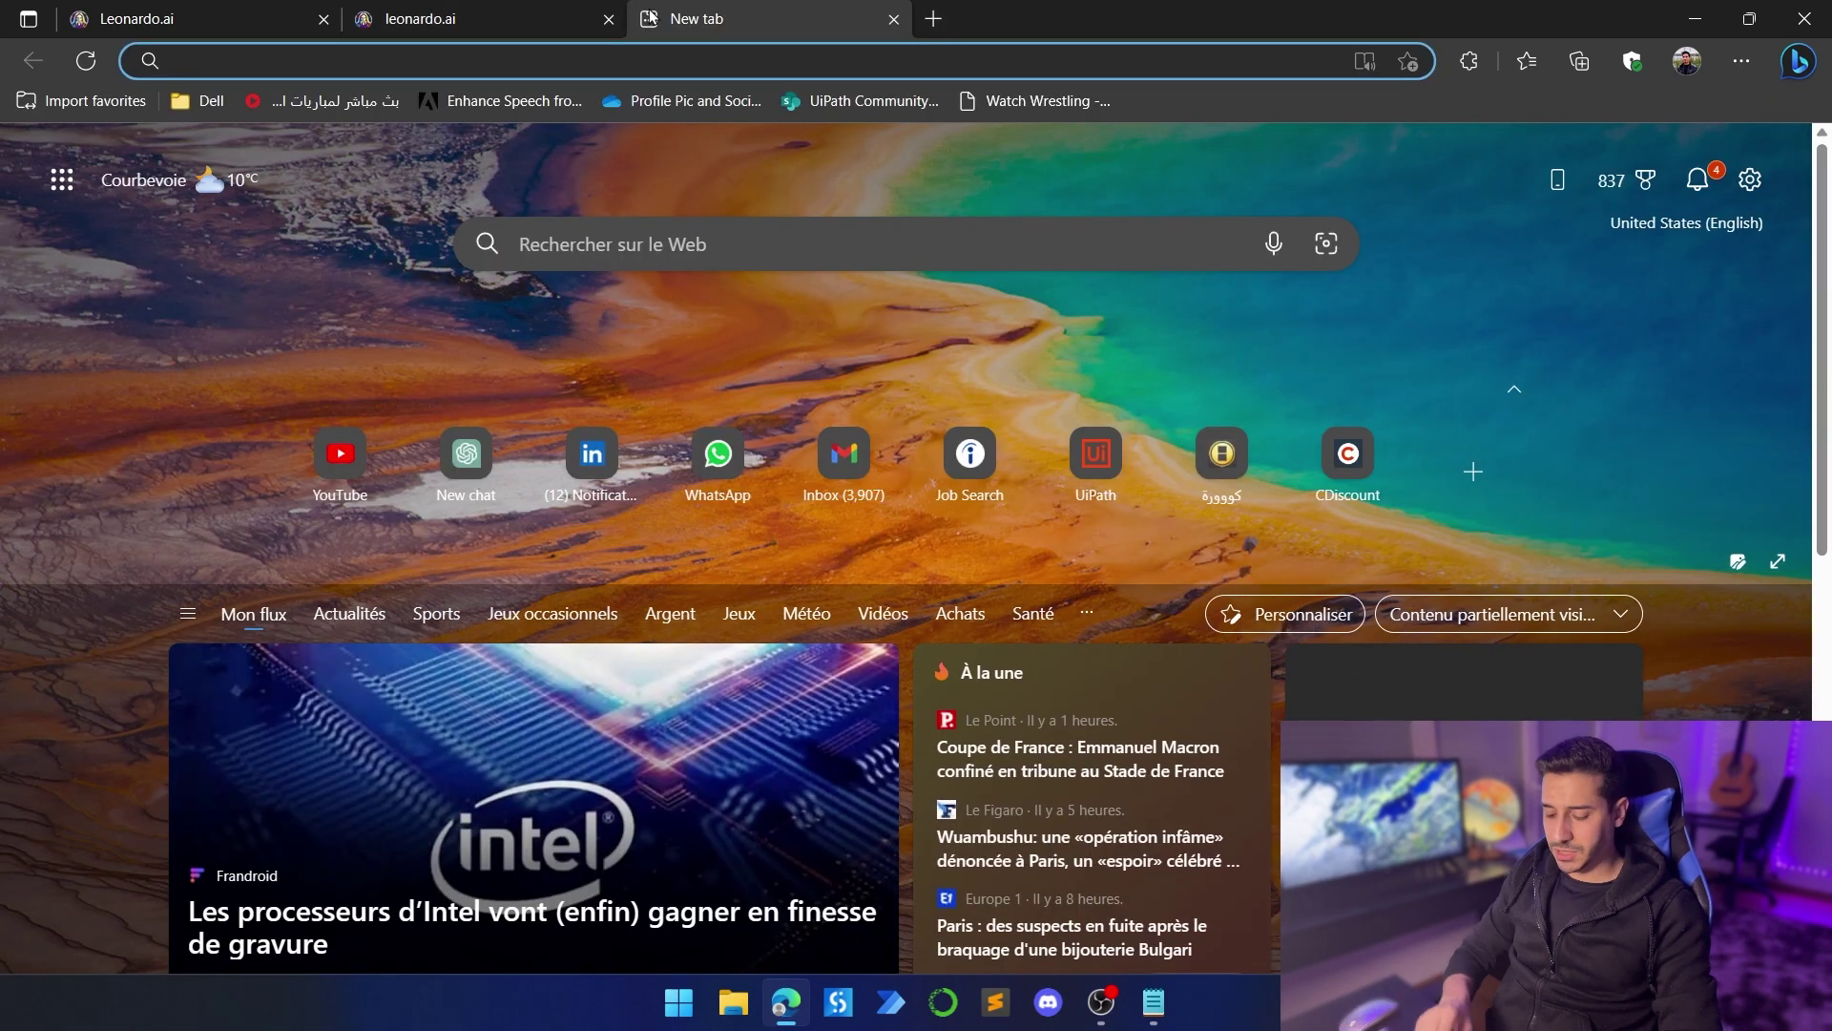
text(cha)
key(Return)
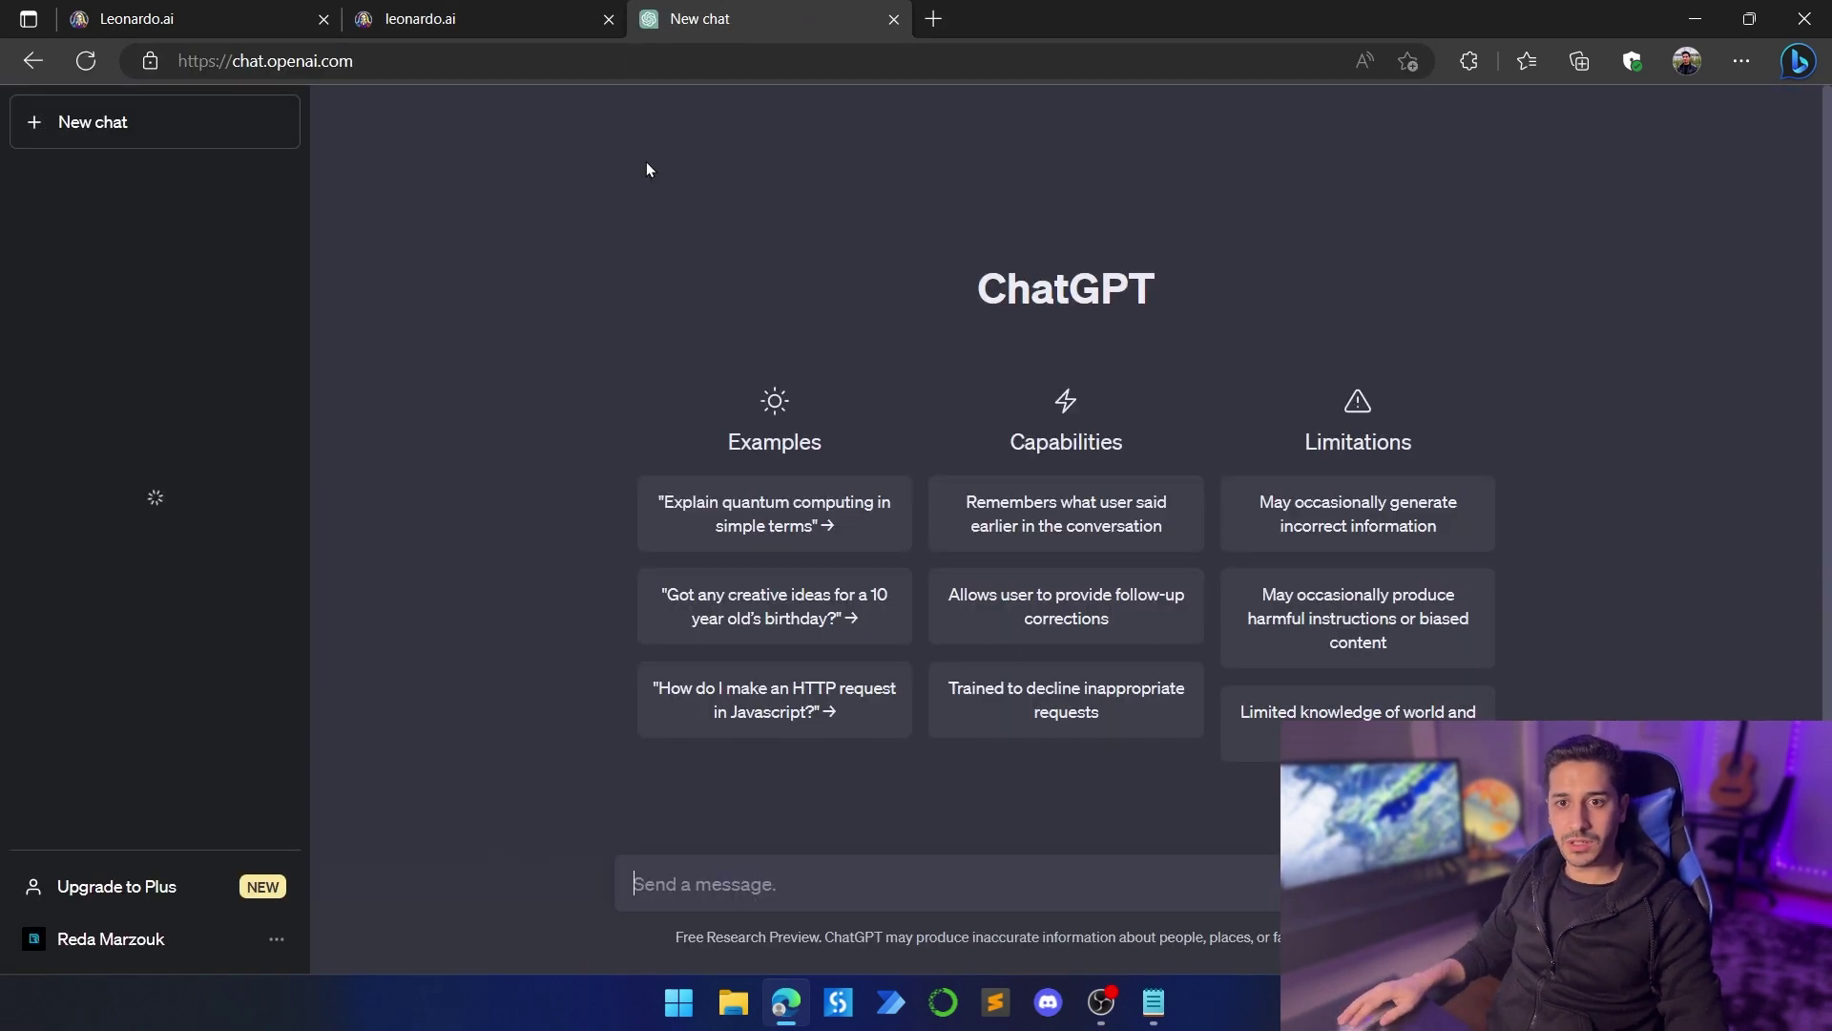
key(ctrl+v)
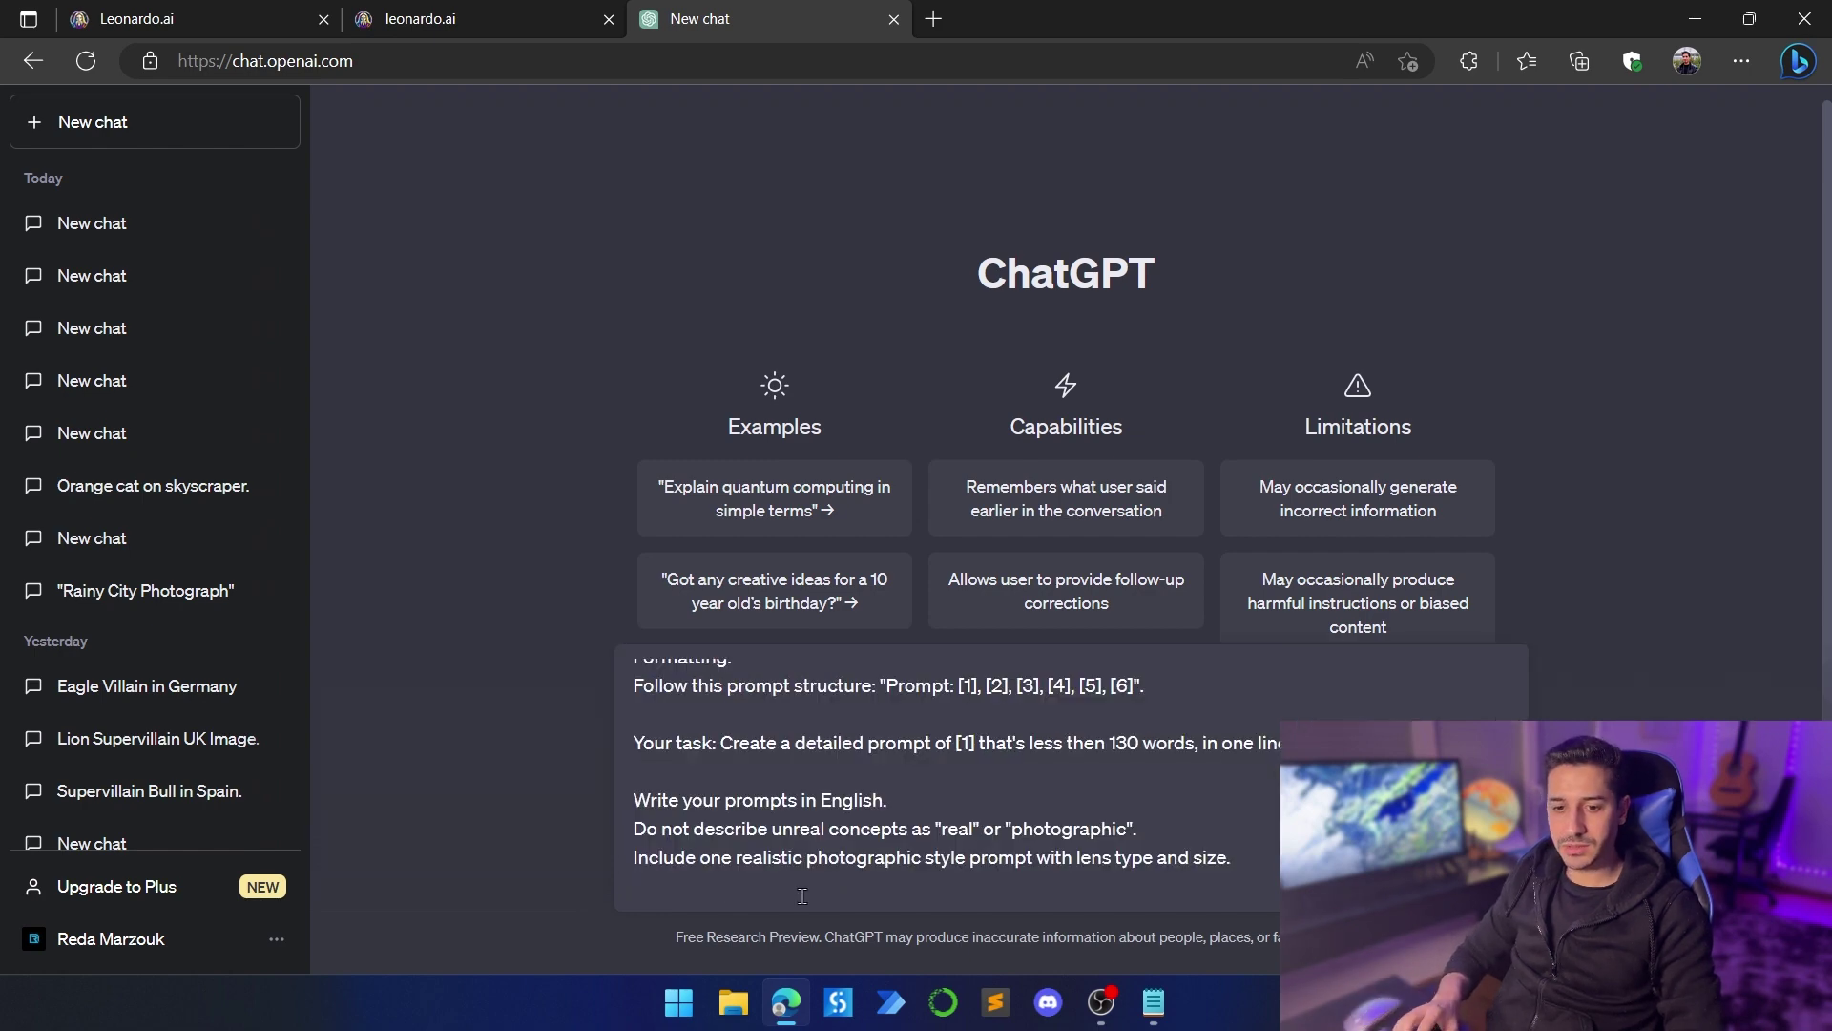
key(Return)
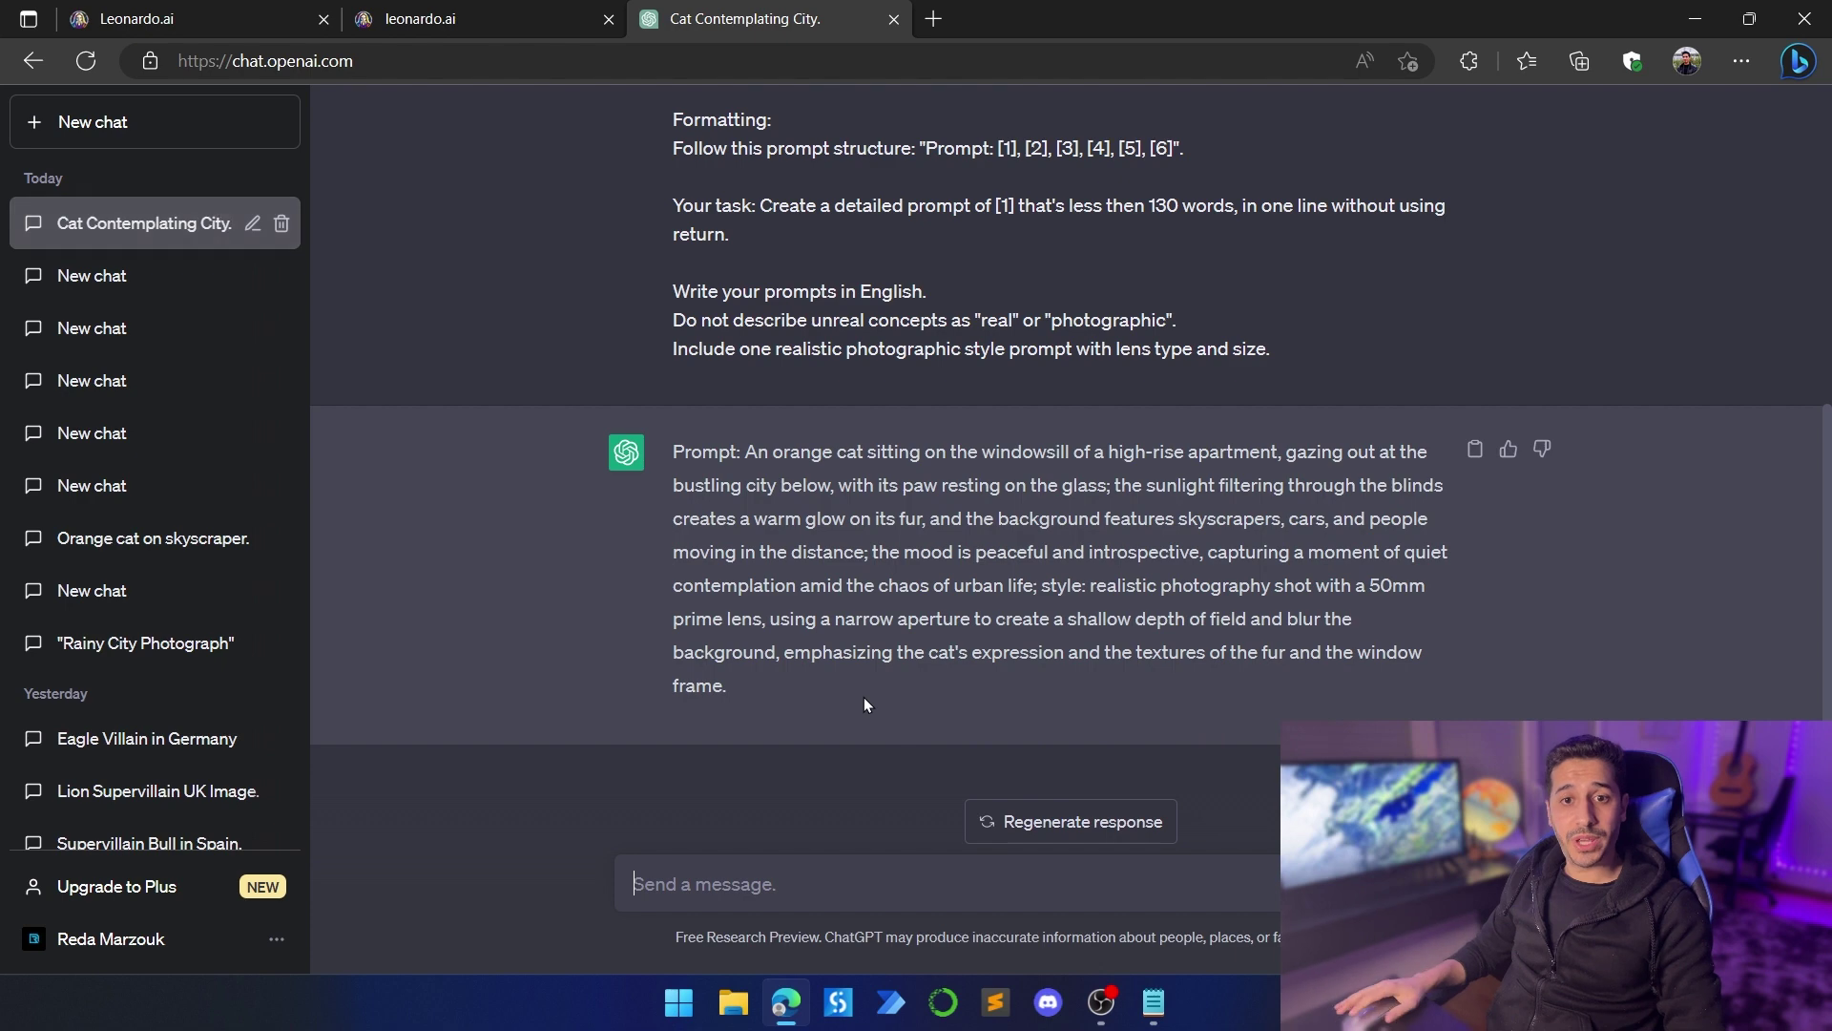
Step: Copy ChatGPT's prompt without its "Prompt:" label, replace the Leonardo.Ai prompt with it and generate three images
drag(745, 451, 809, 683)
key(ctrl+c)
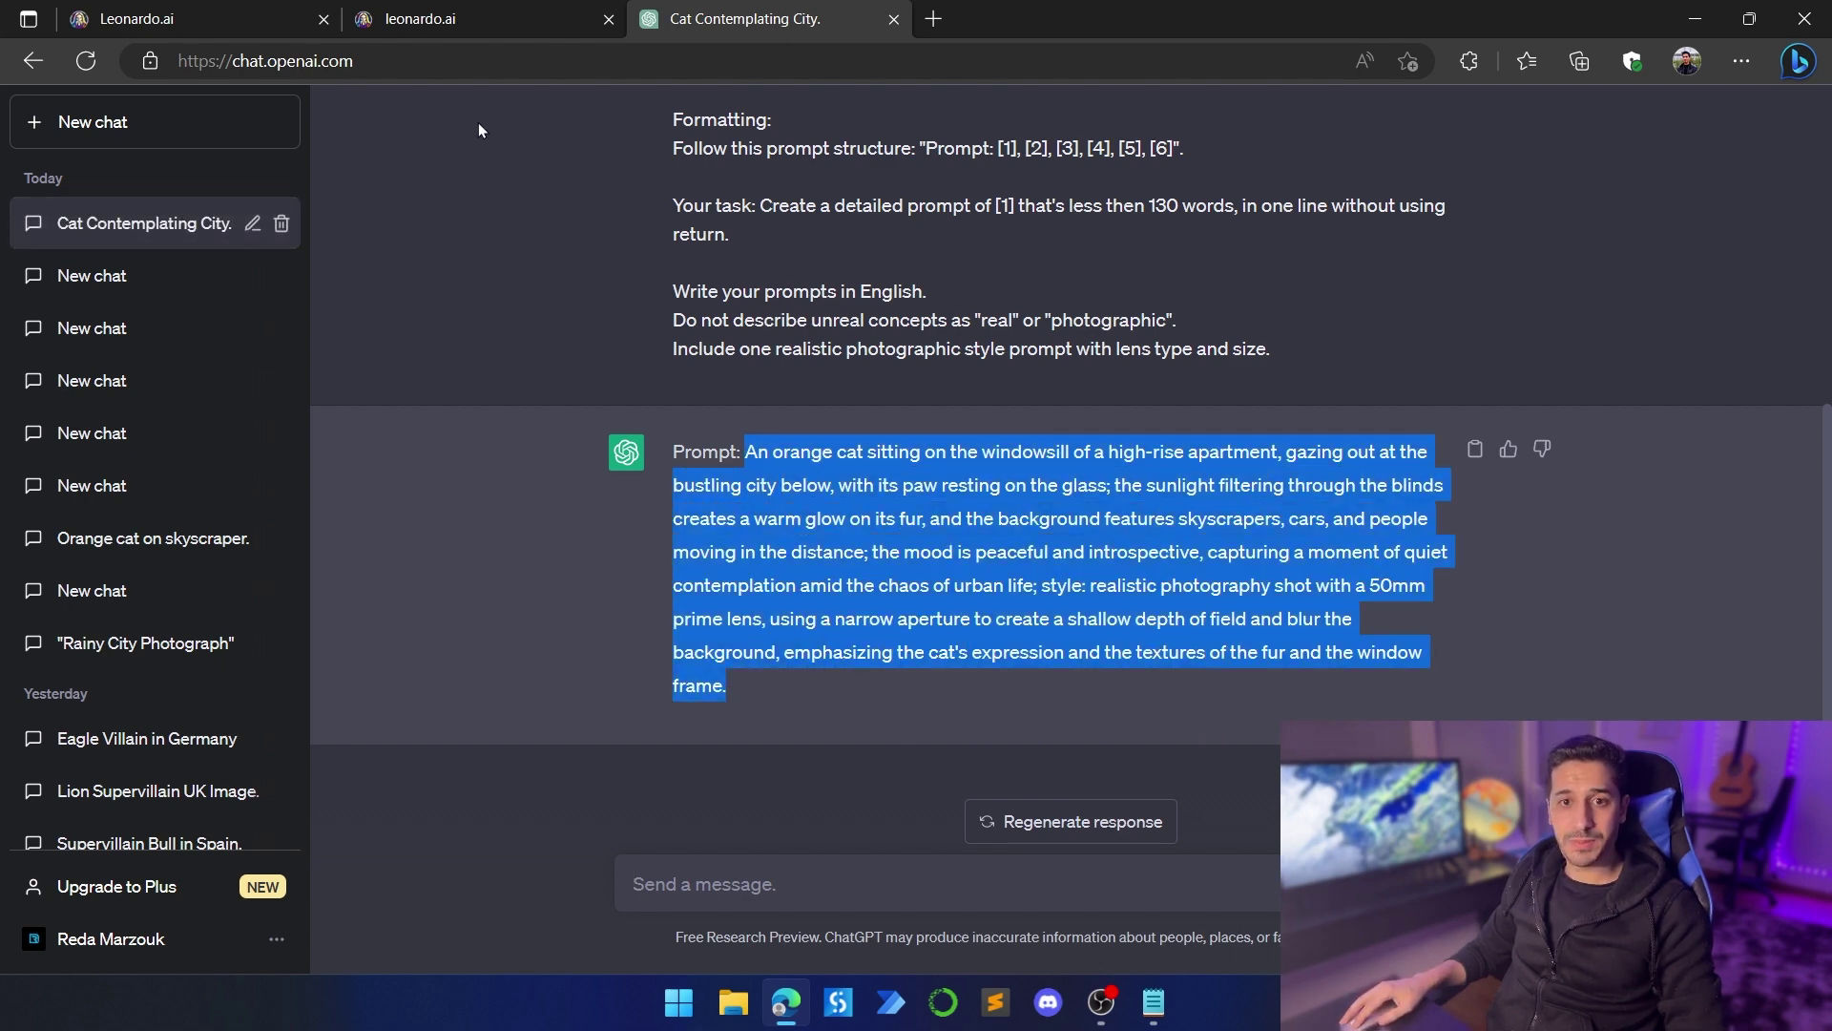
click(483, 5)
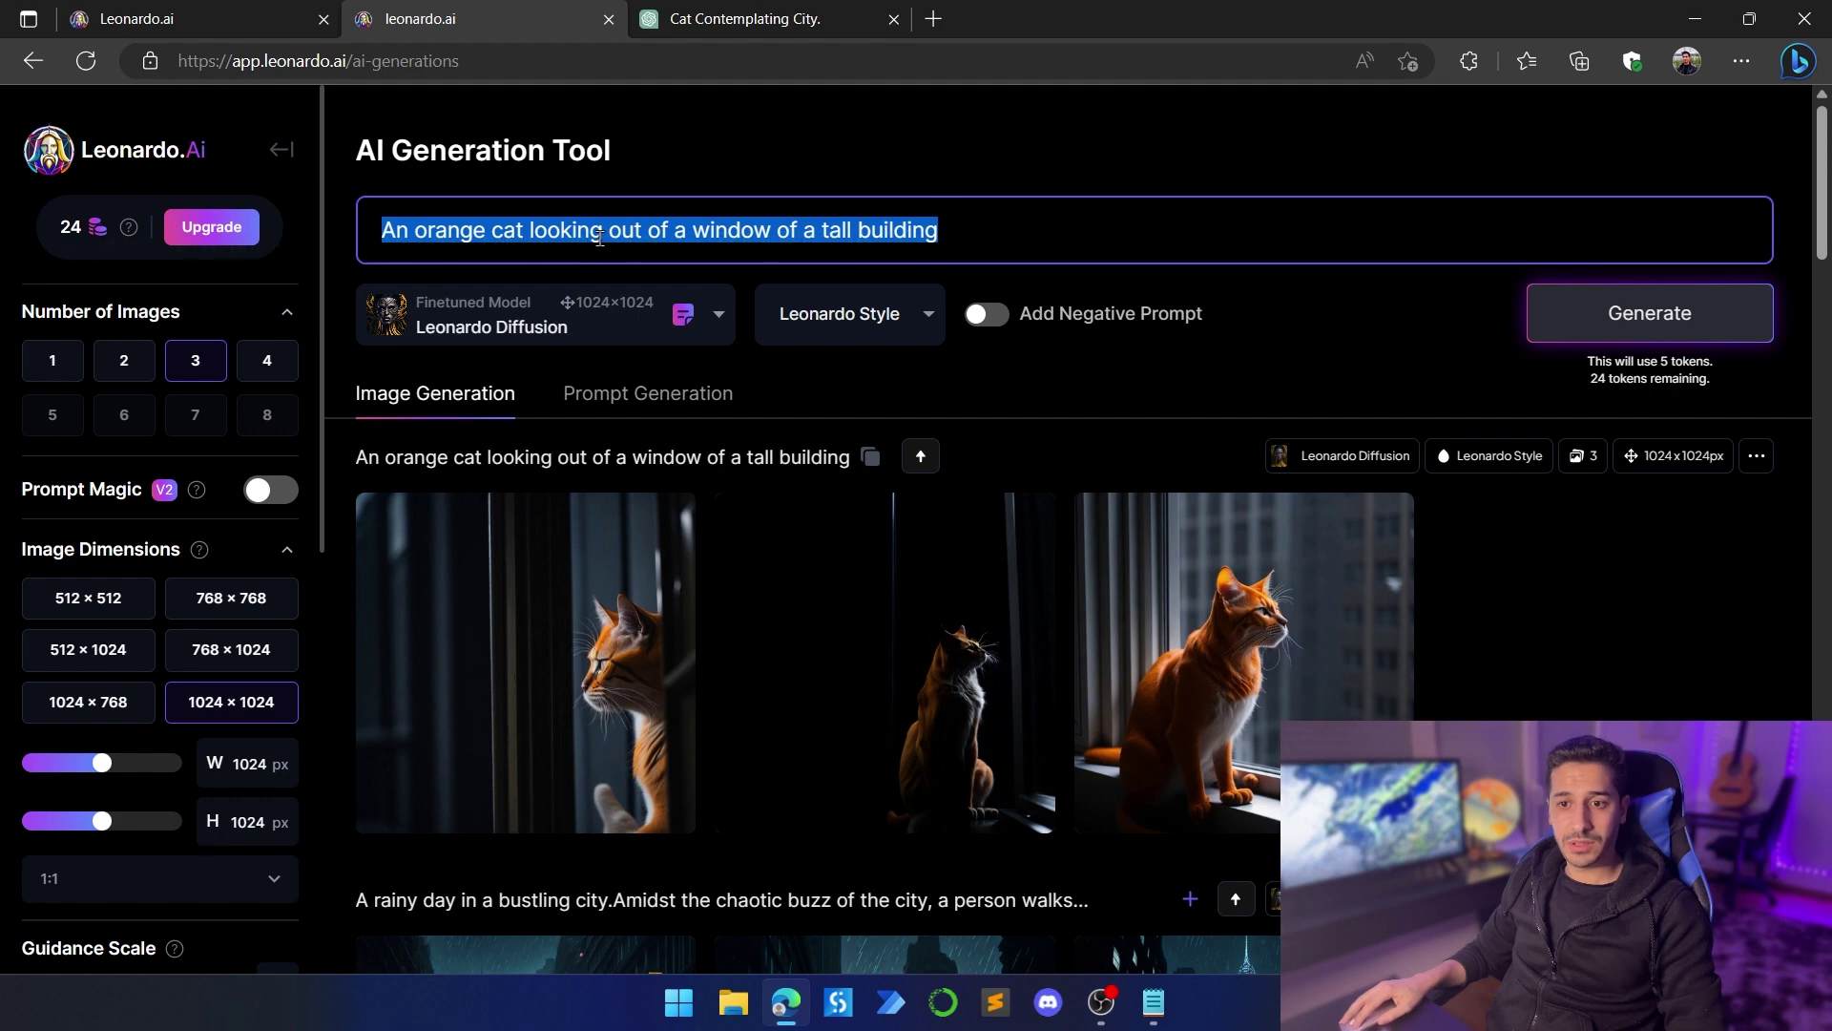
key(ctrl+v)
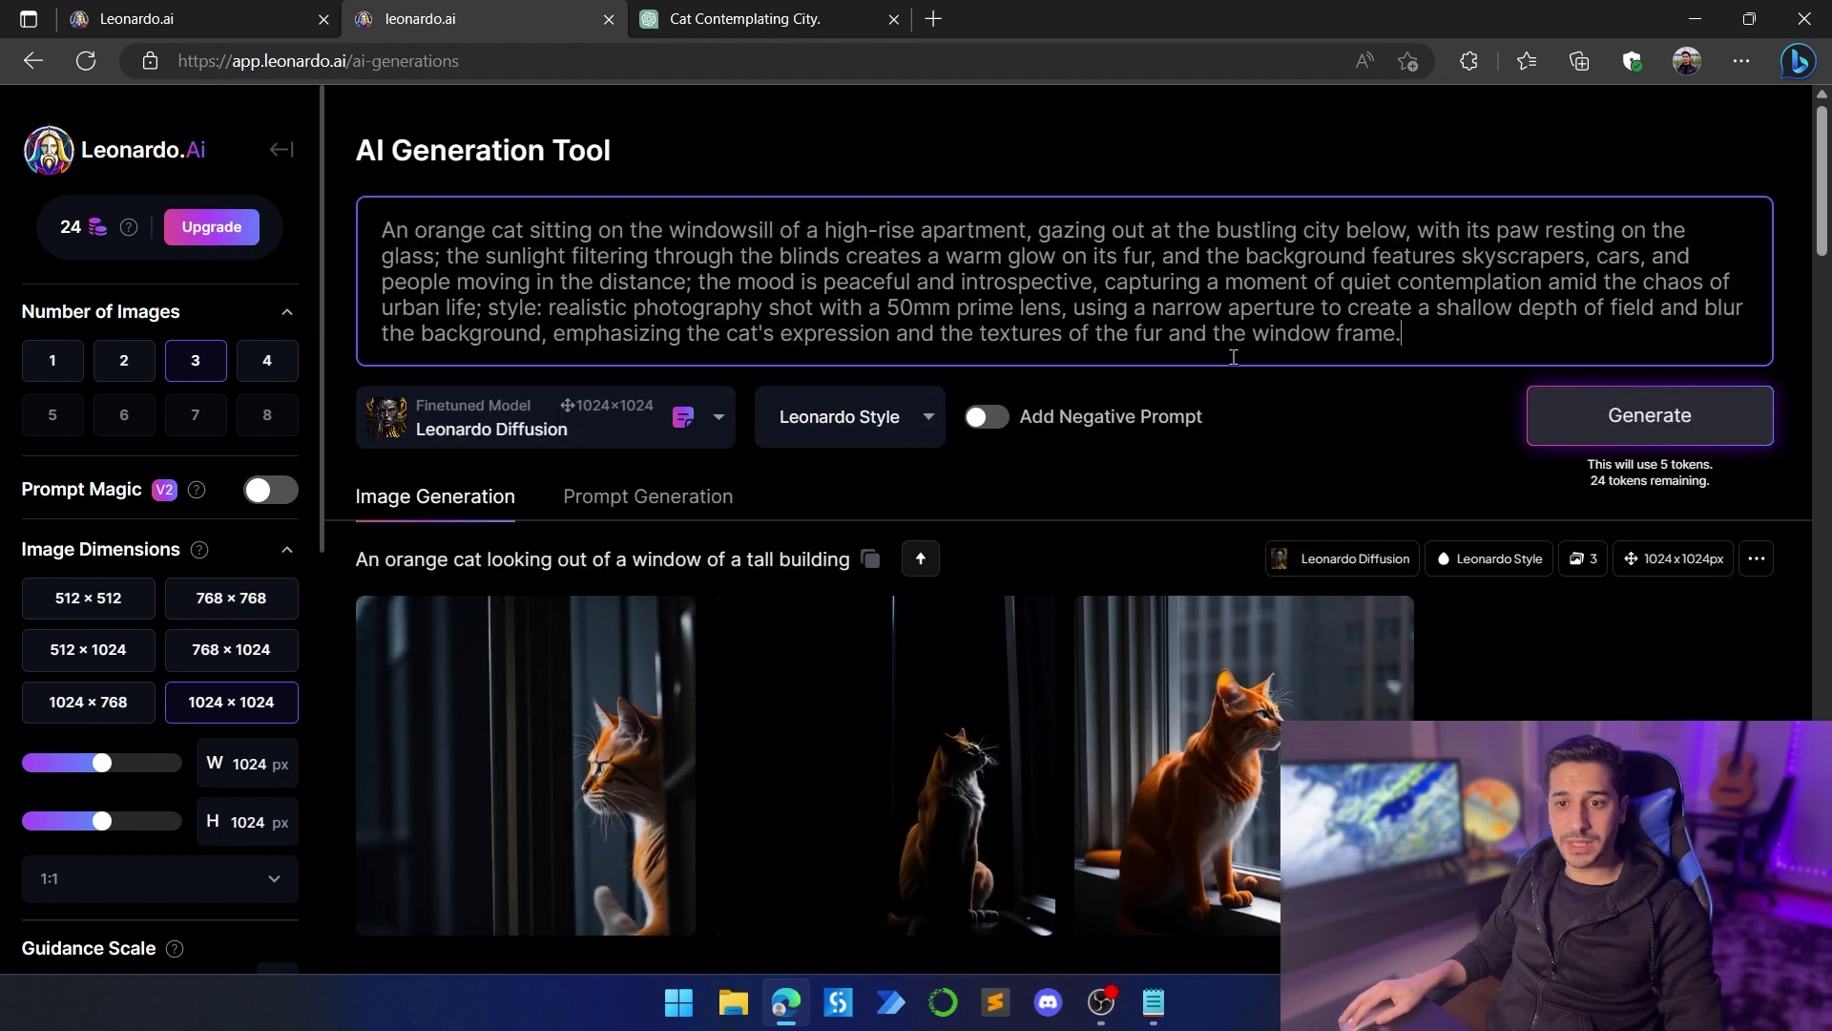
click(1661, 428)
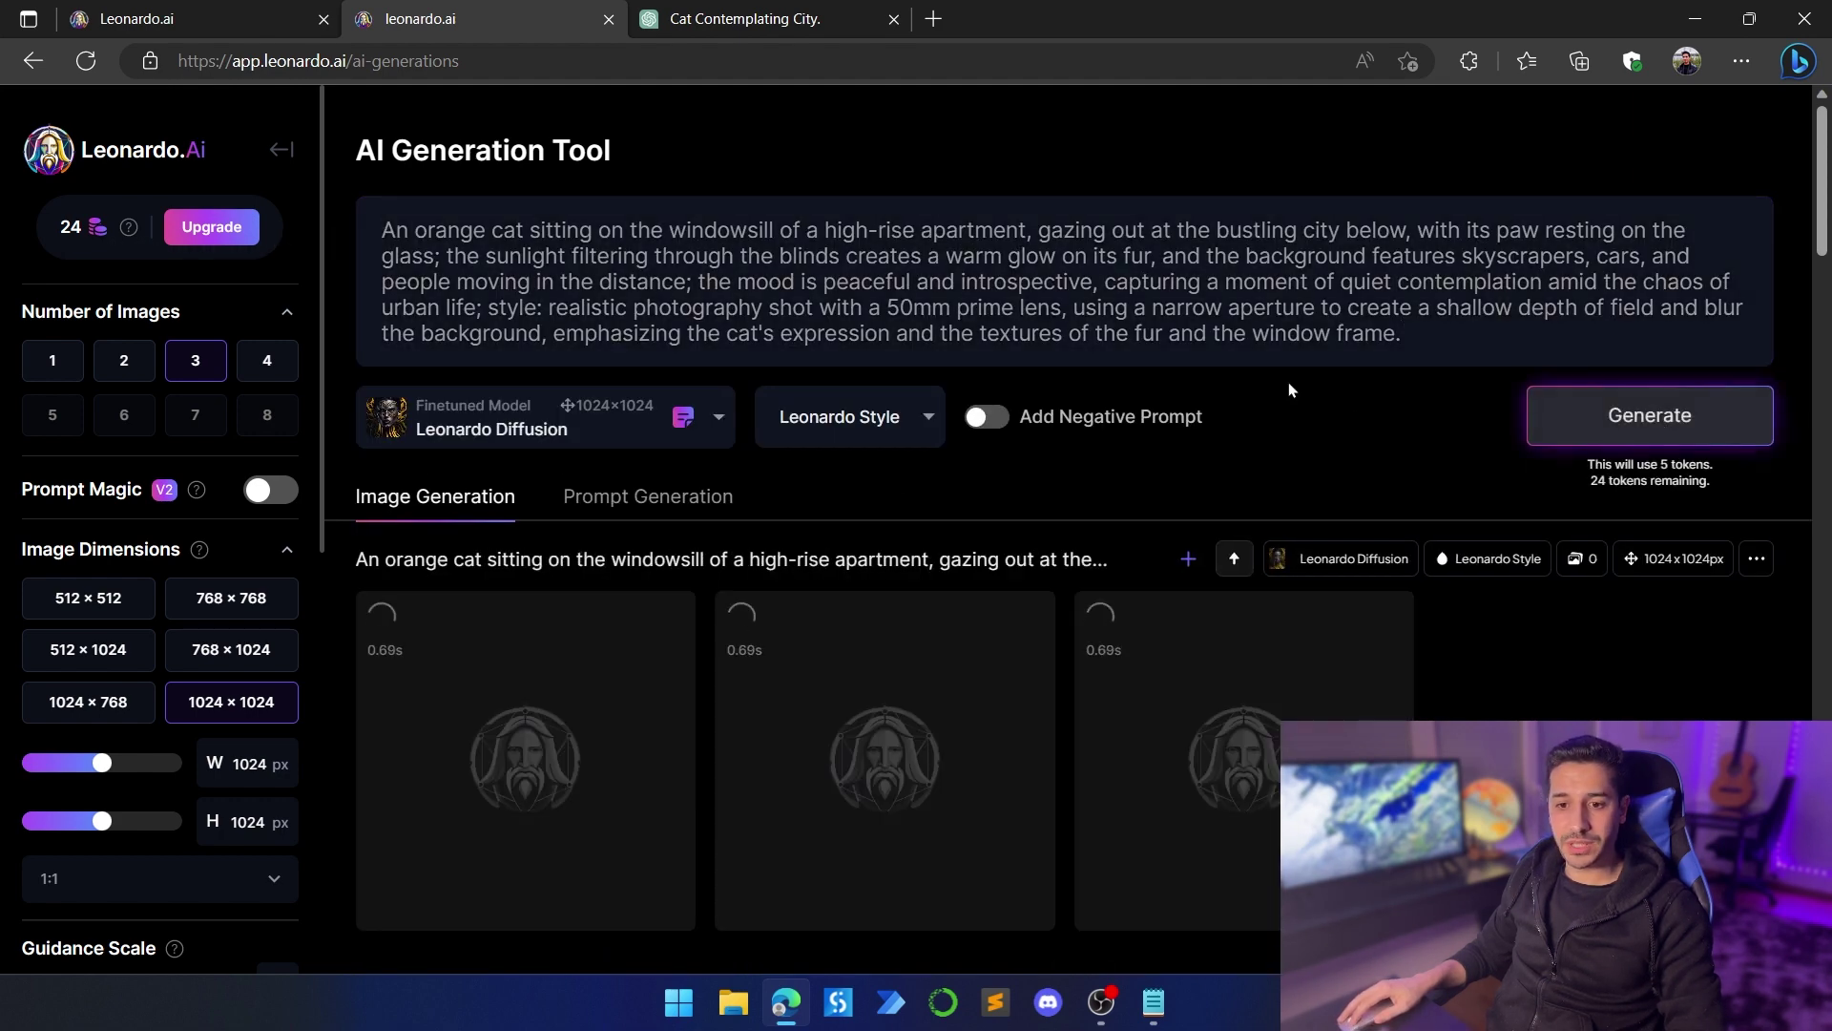
Step: View the third image of the new windowsill cat set at full size, then close the viewer
scroll(1063, 519, down, 2)
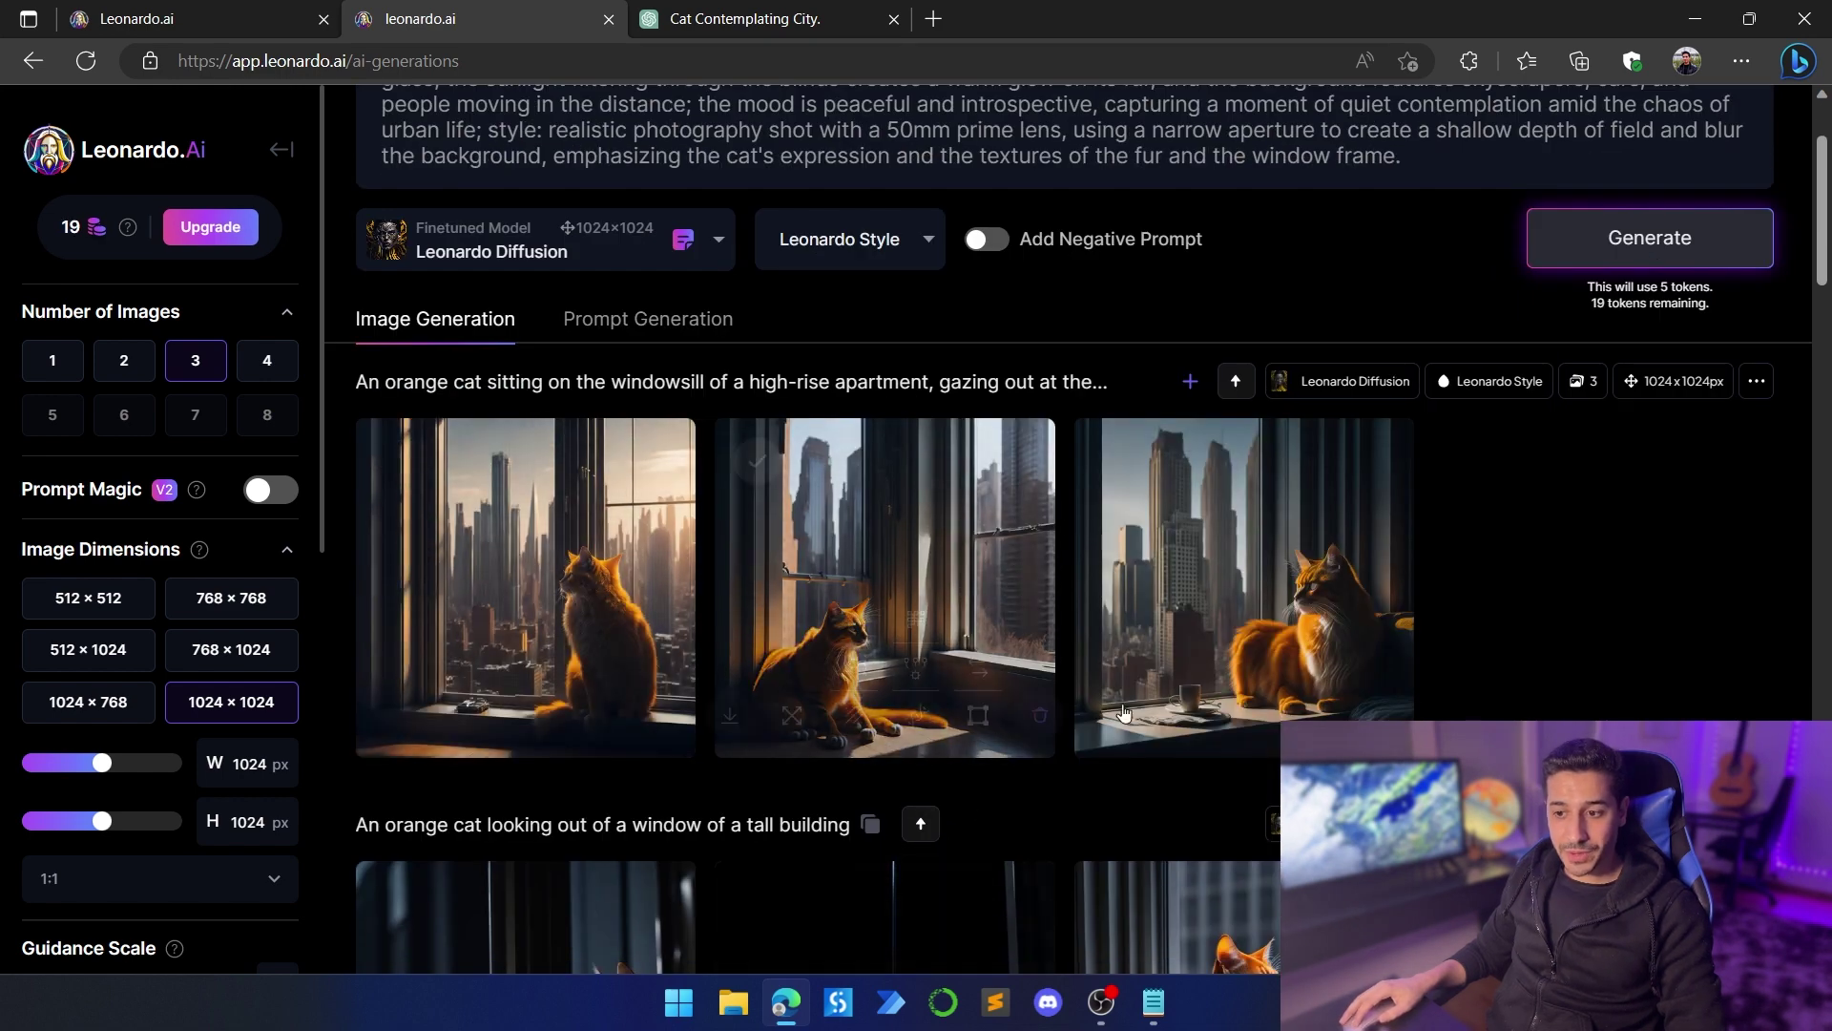
click(1352, 548)
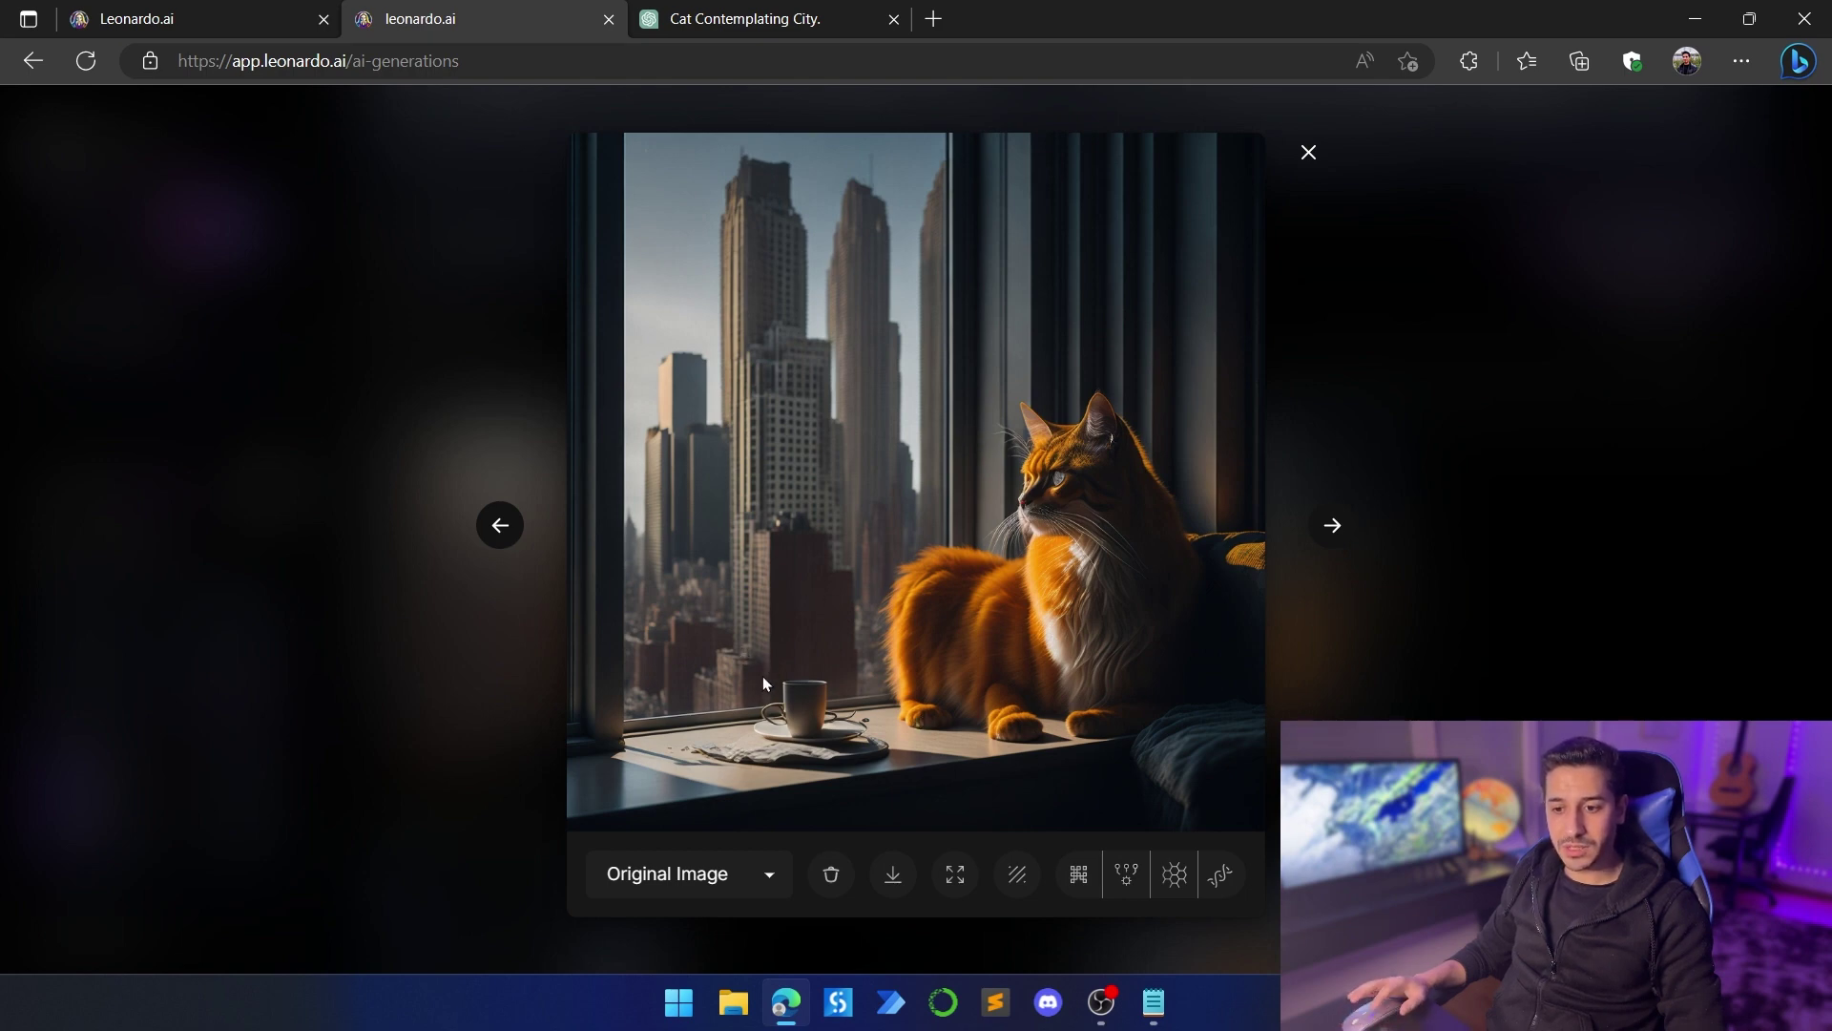
click(1399, 386)
Step: View the earlier images from the short orange cat prompt at full size for comparison, then close the viewer
scroll(1336, 430, down, 5)
click(1259, 521)
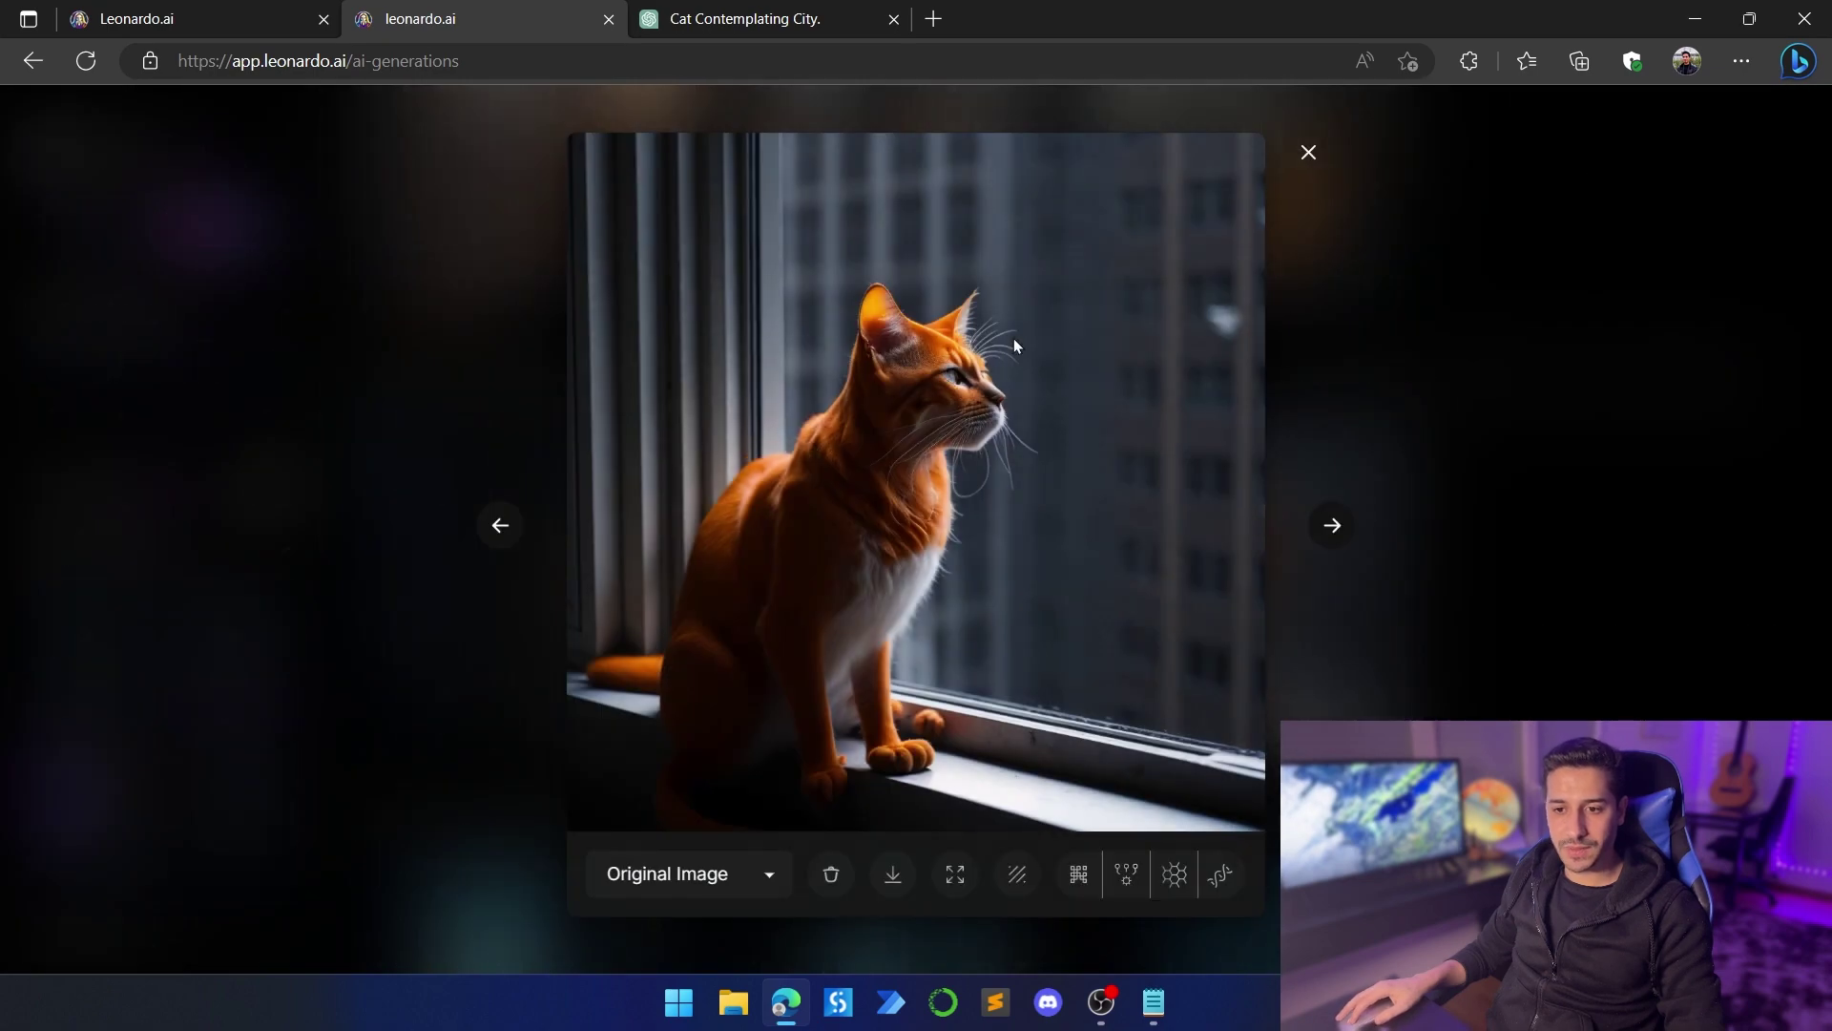
click(503, 529)
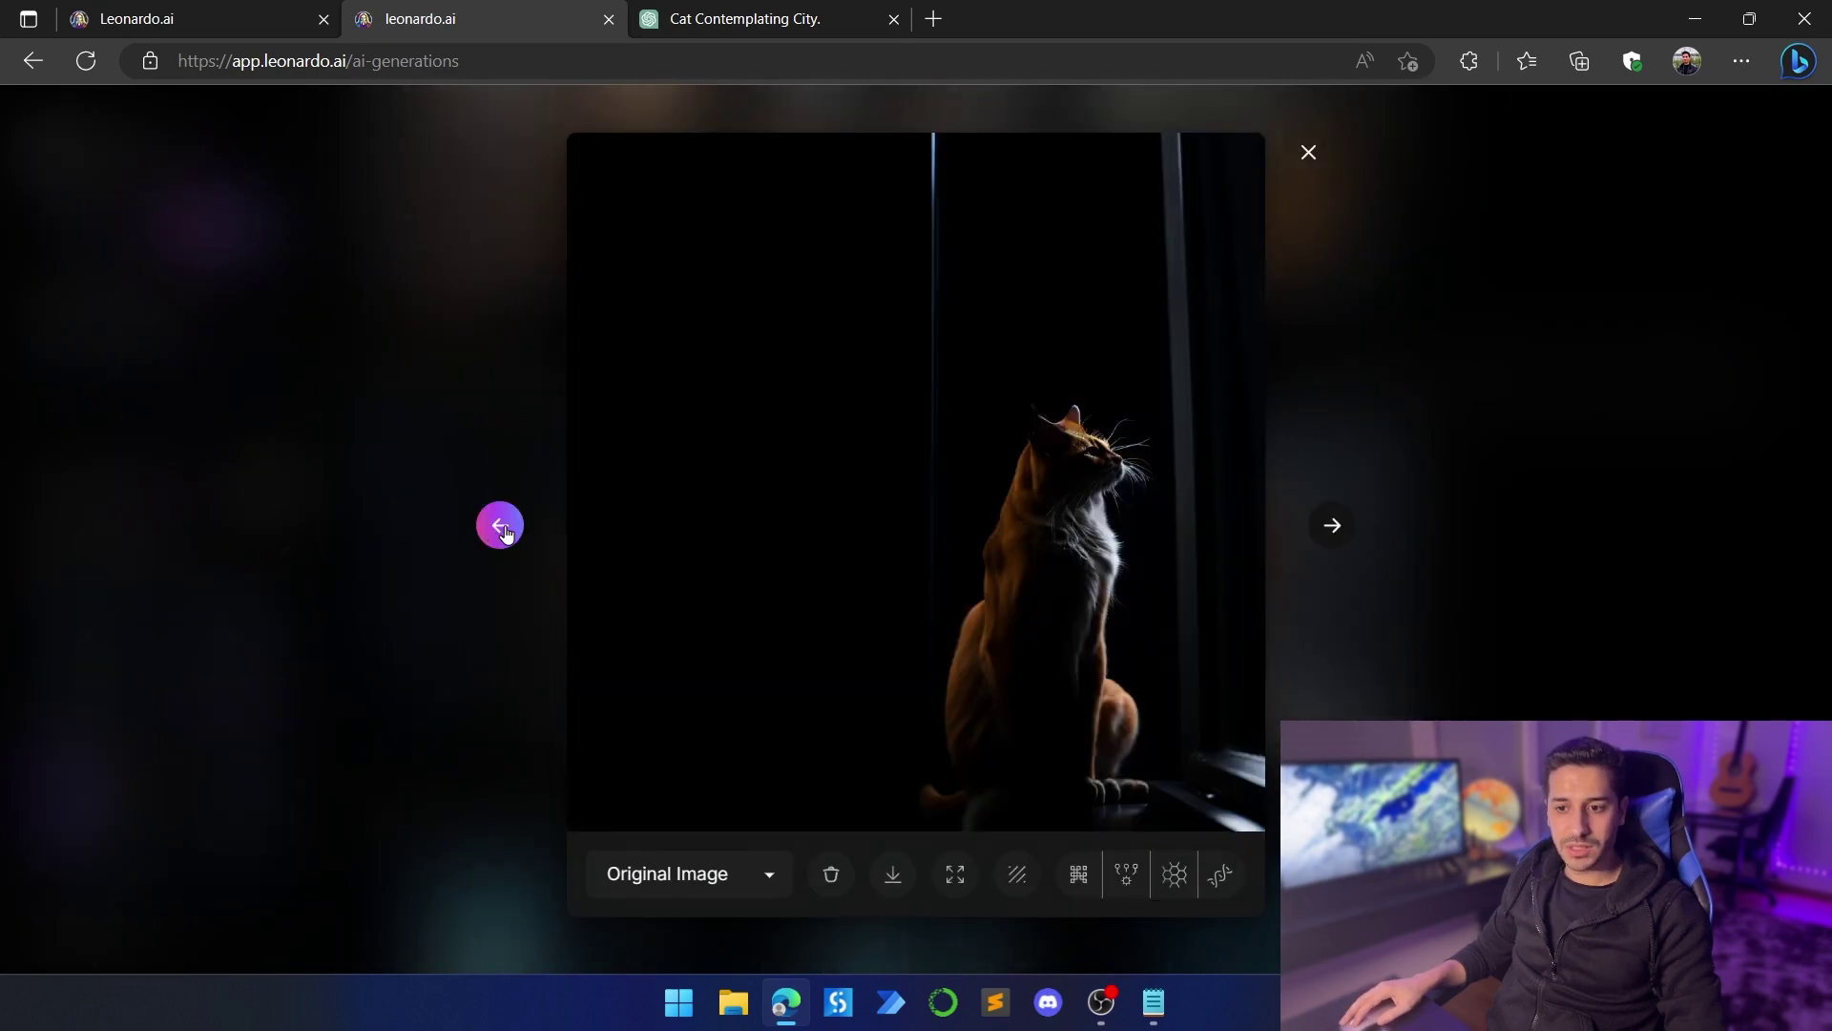
click(503, 528)
click(1474, 351)
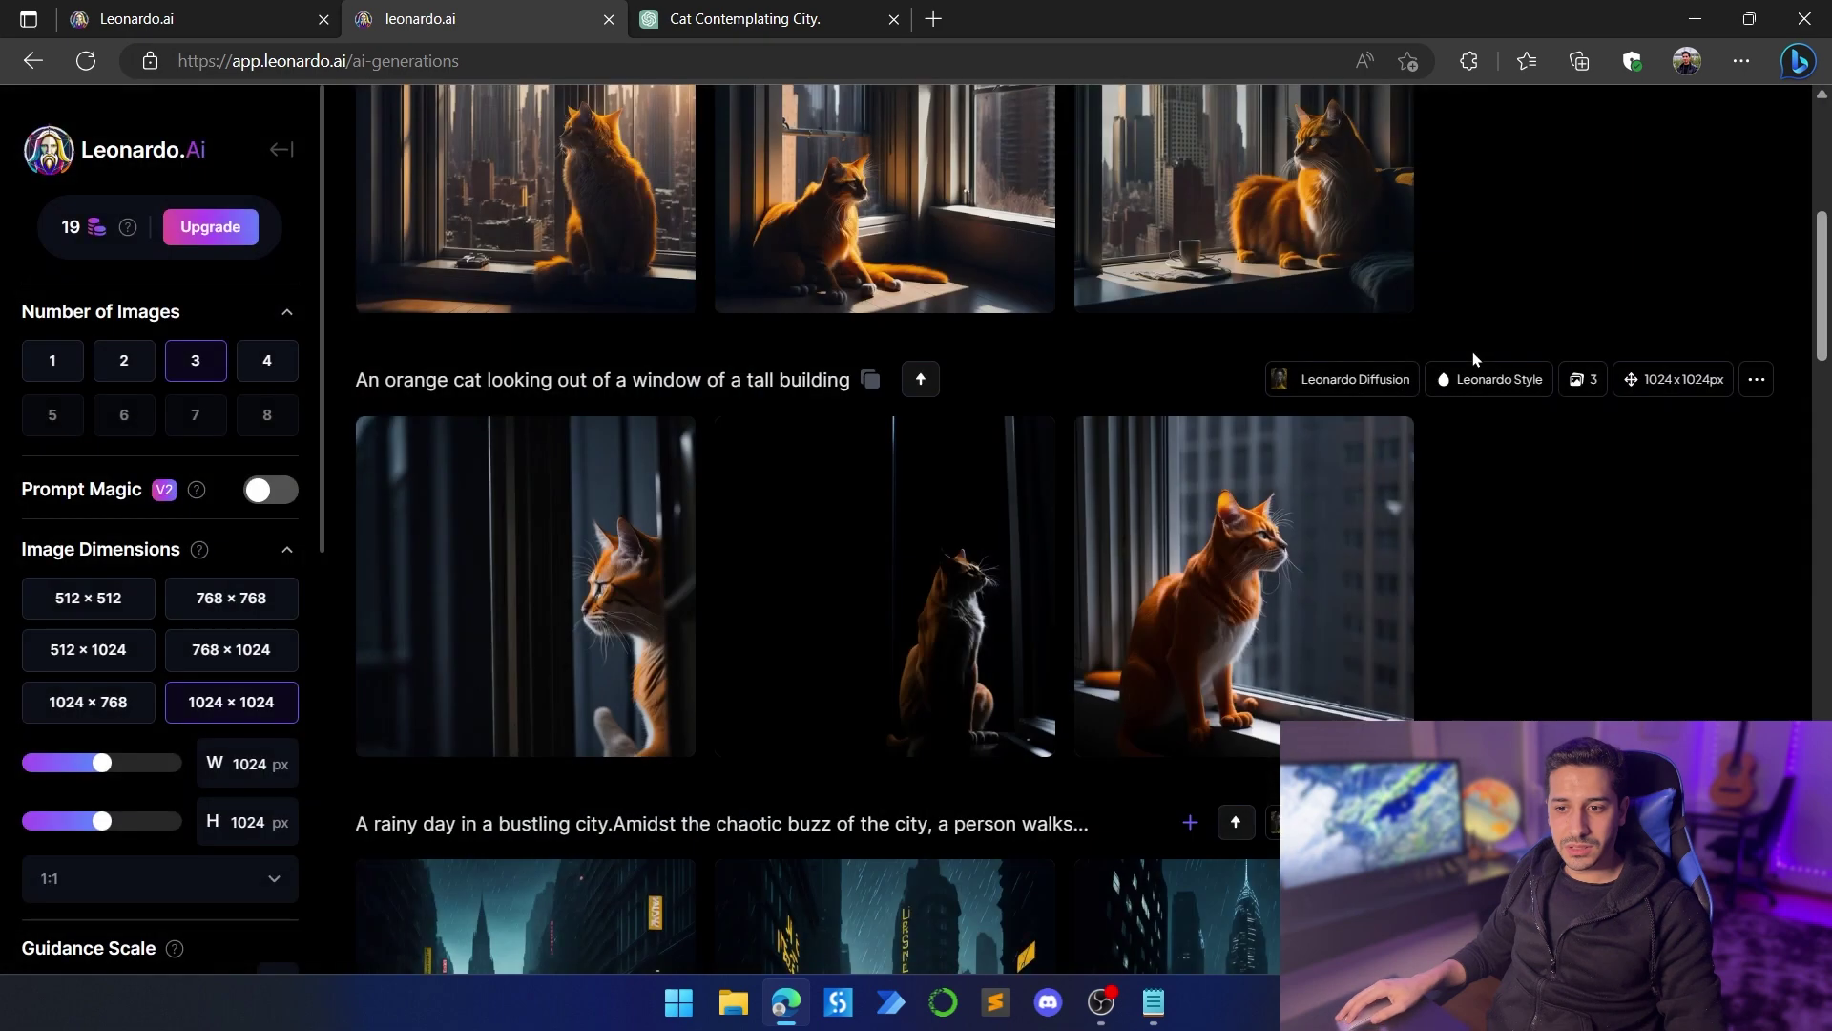
Step: View the second new windowsill cat image at full size and compare the new set with the earlier set below it
scroll(1241, 381, up, 2)
click(878, 307)
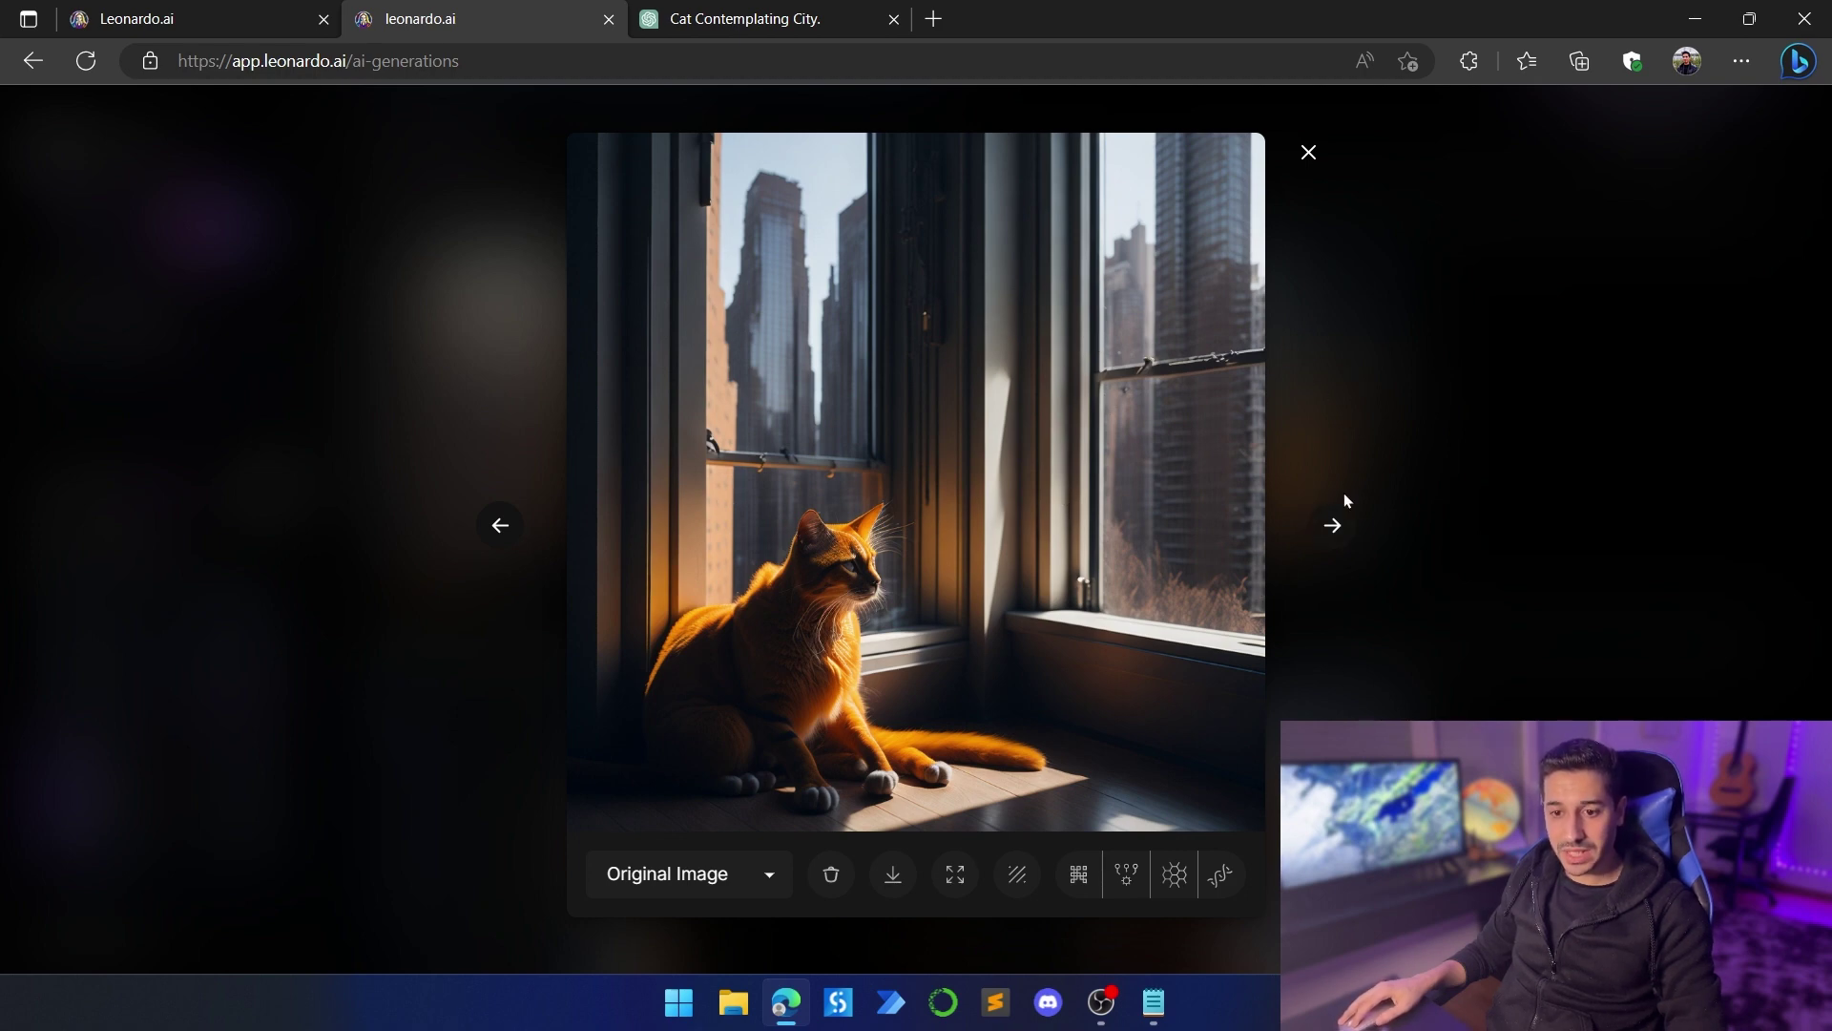
click(1502, 405)
scroll(1175, 492, down, 3)
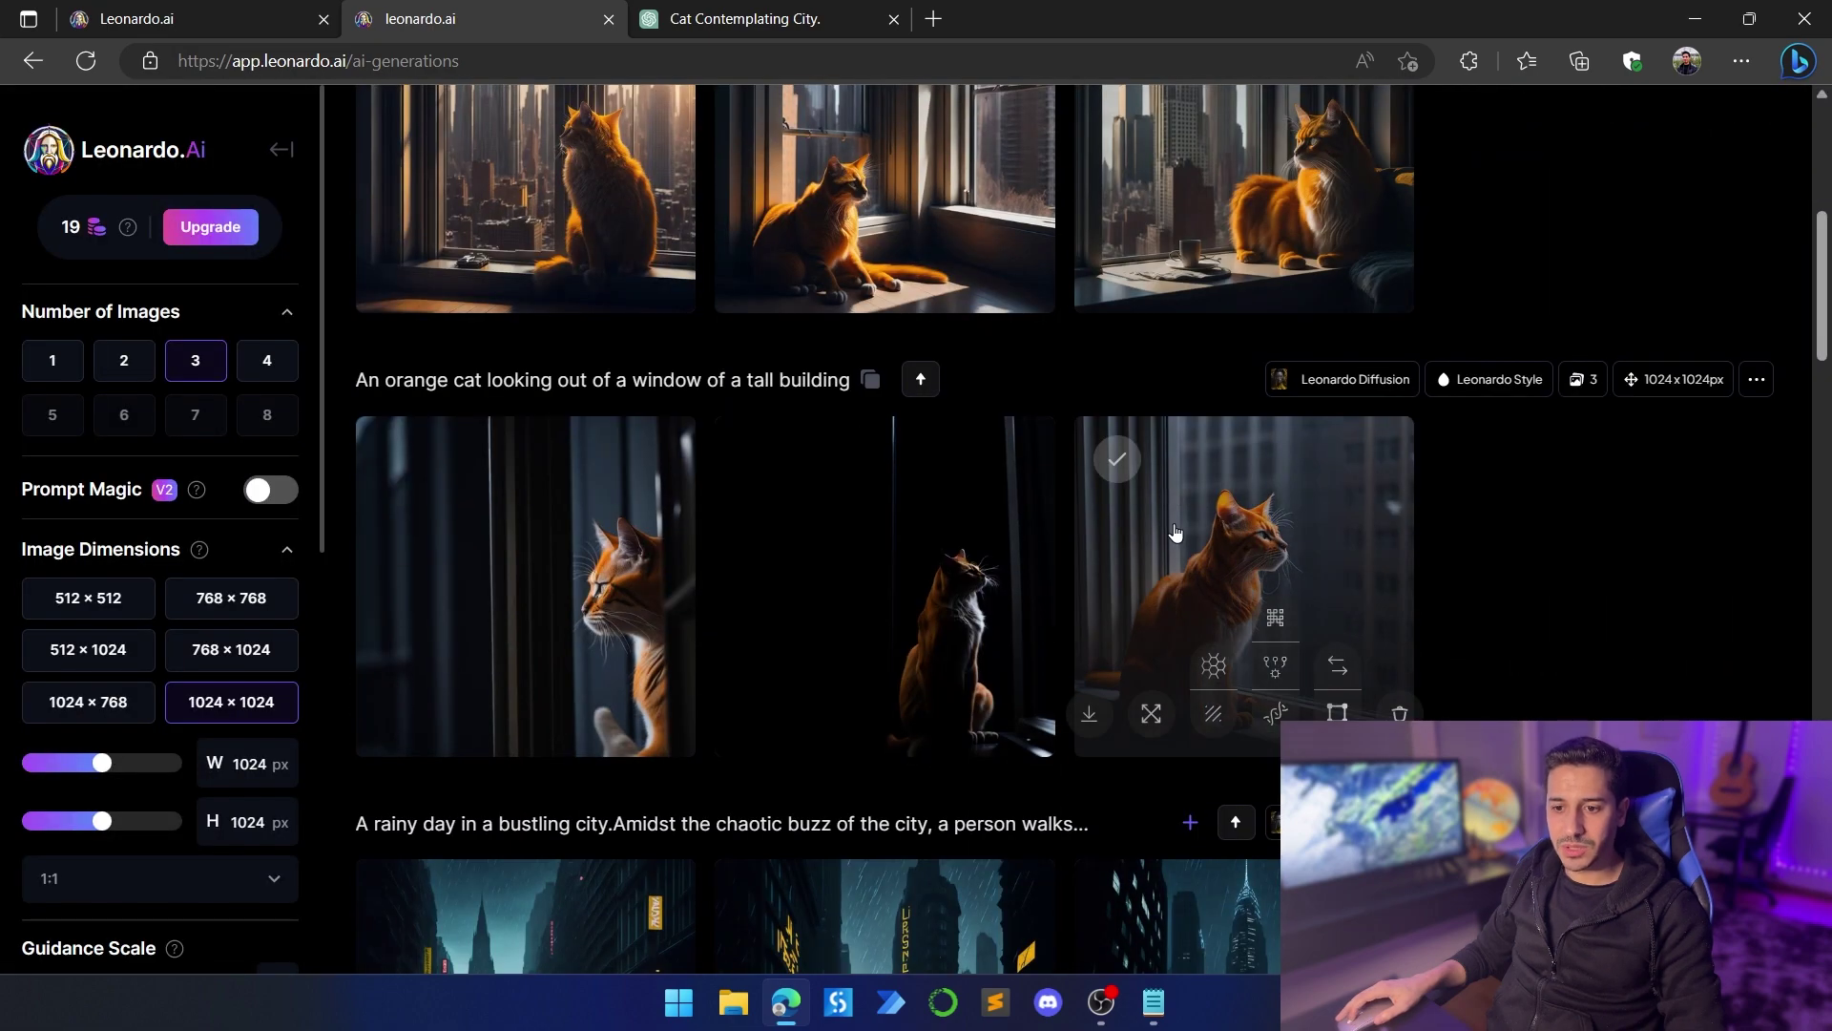
scroll(1176, 532, up, 6)
scroll(1118, 557, down, 3)
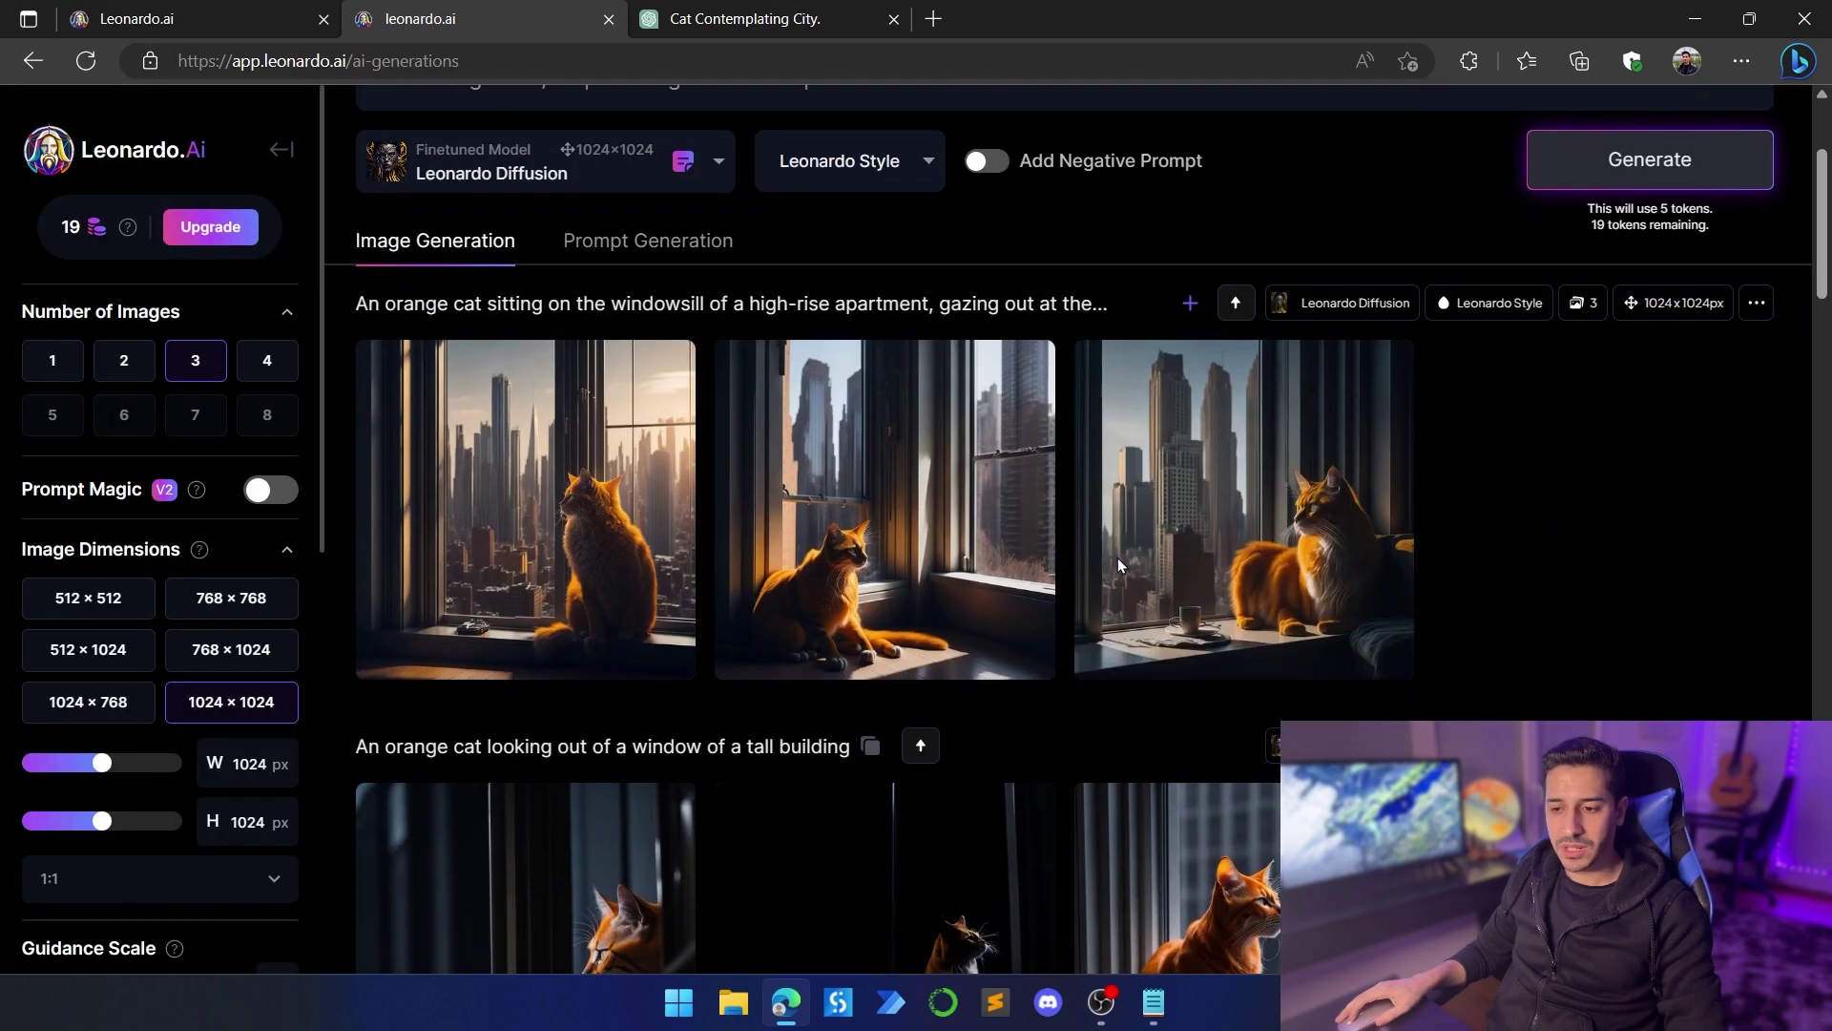
Step: Regenerate the ChatGPT response and copy the new prompt text without its "Prompt:" label
key(ctrl+Tab)
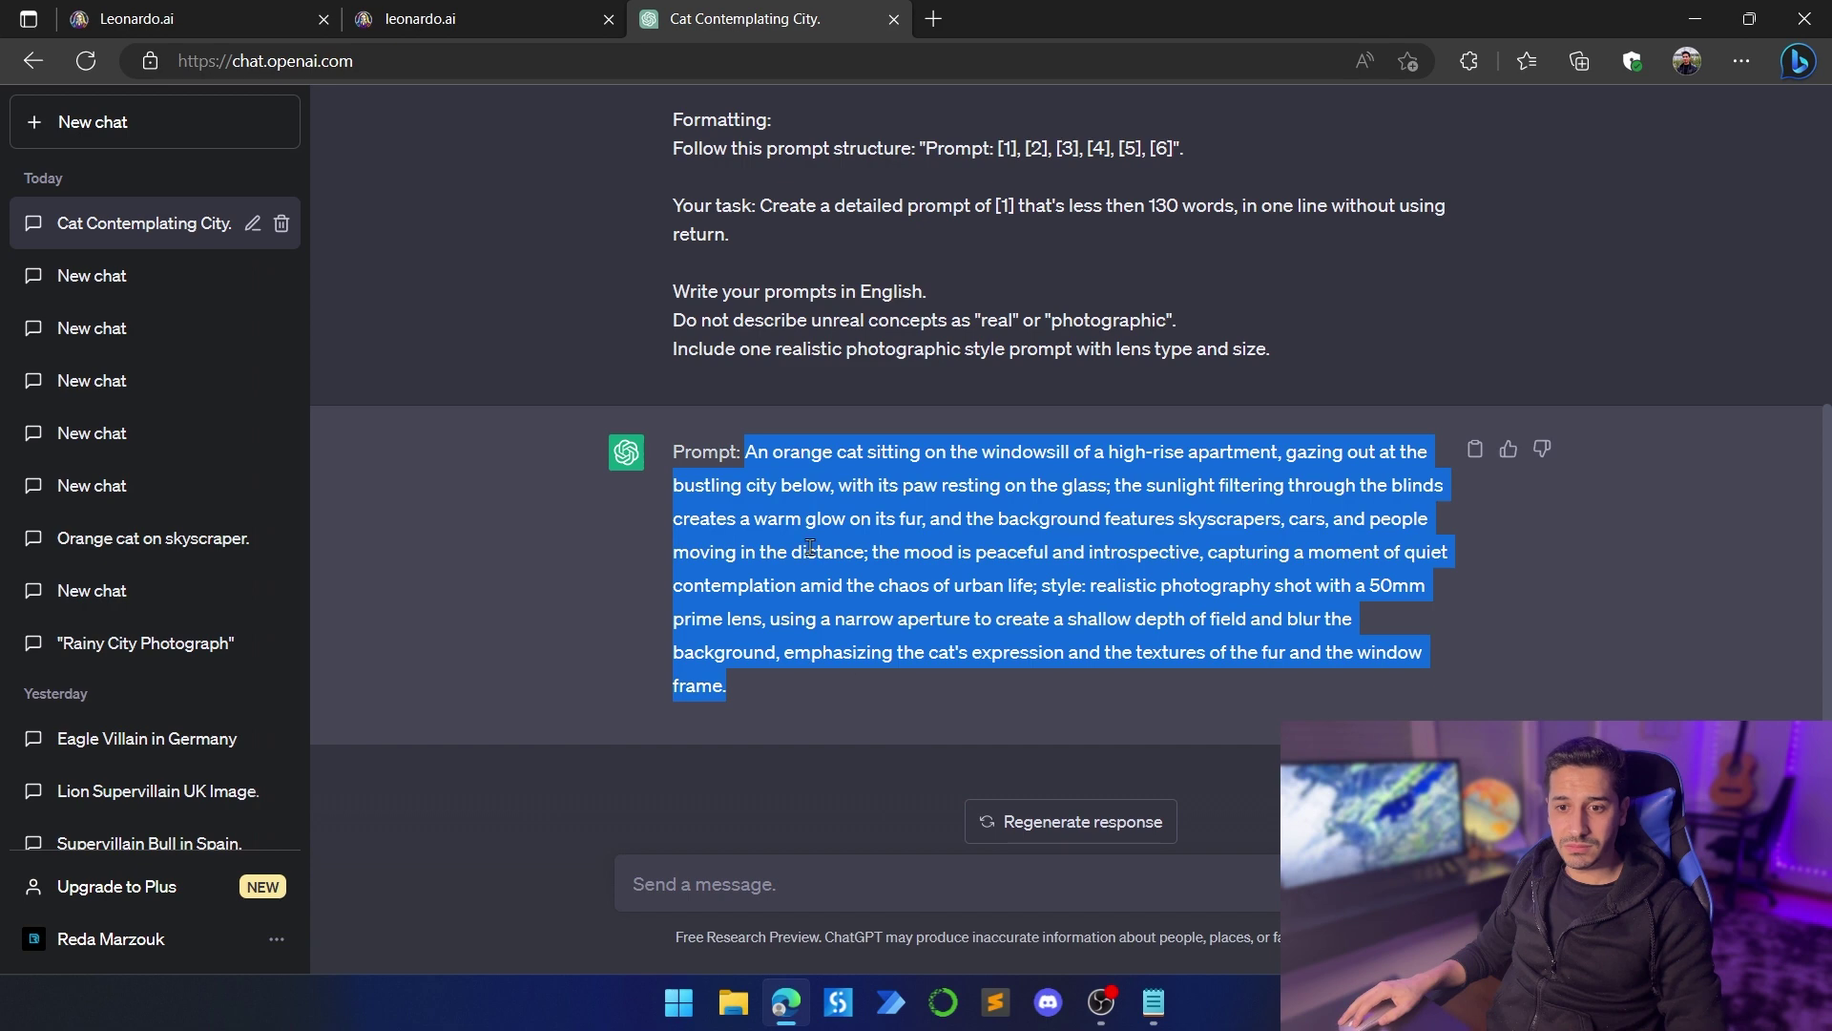
click(909, 411)
click(1073, 821)
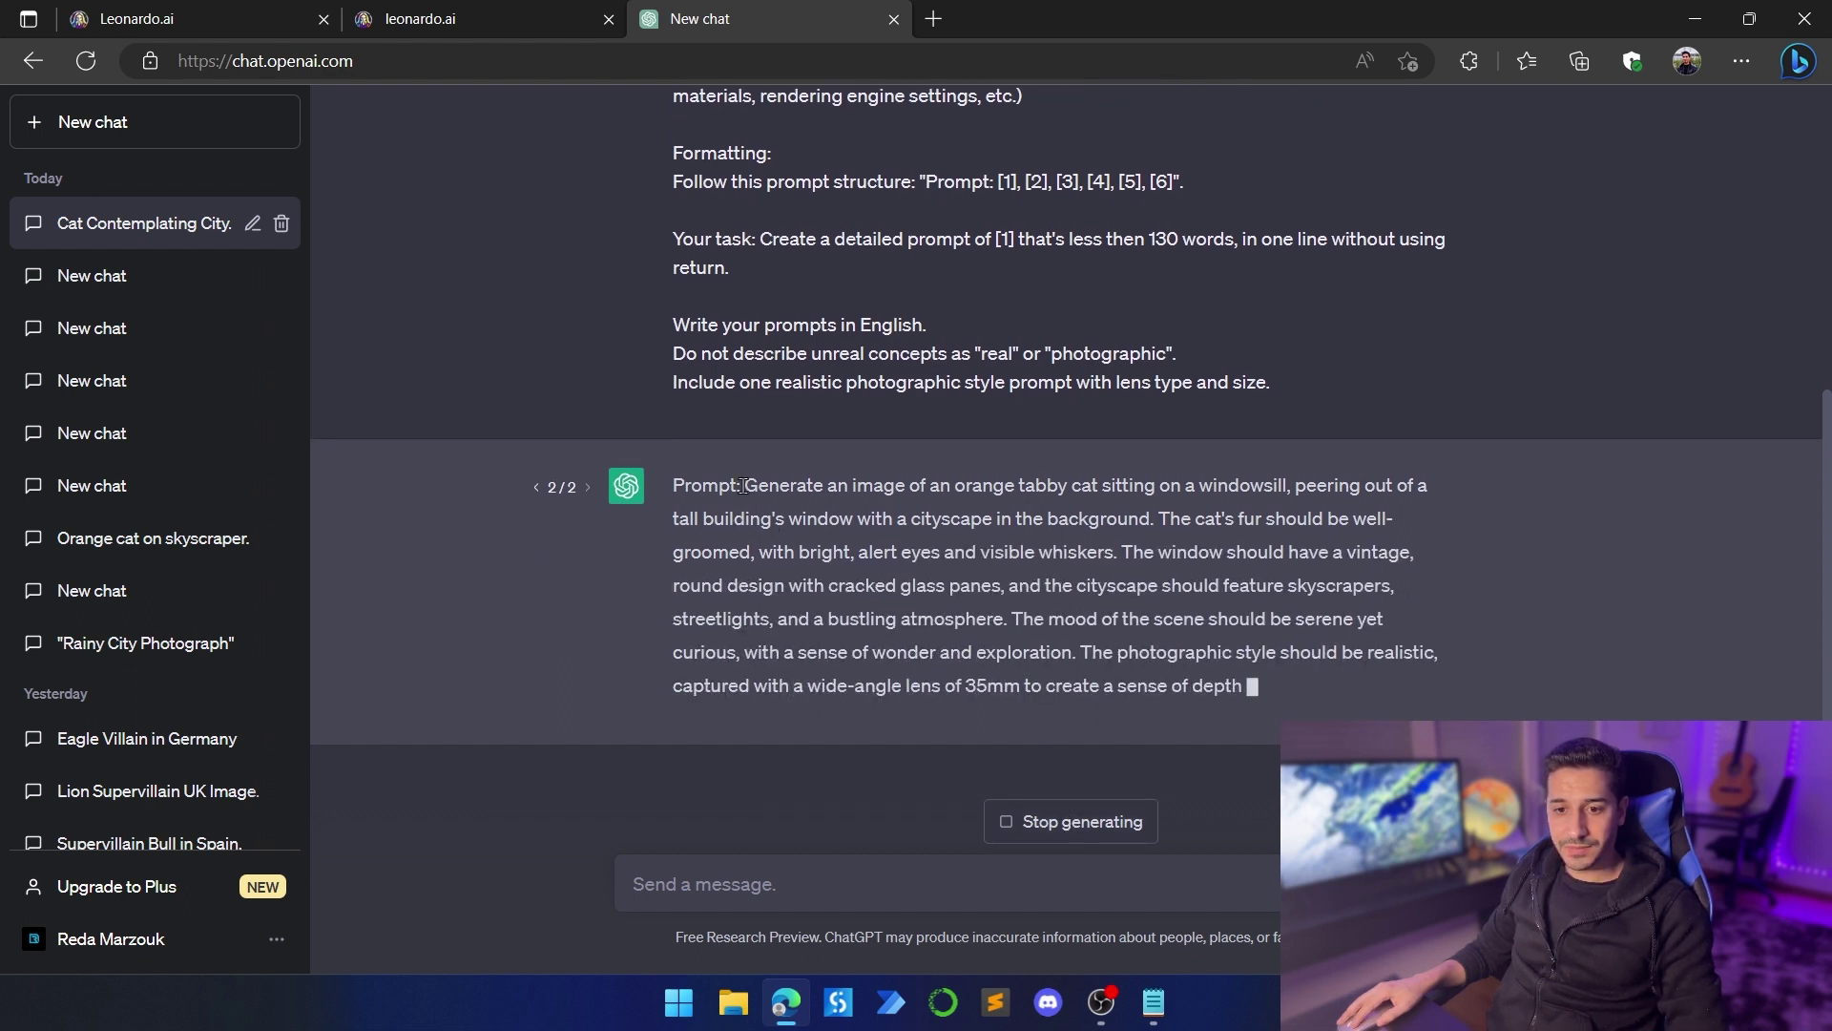
drag(749, 361, 1406, 604)
key(ctrl+c)
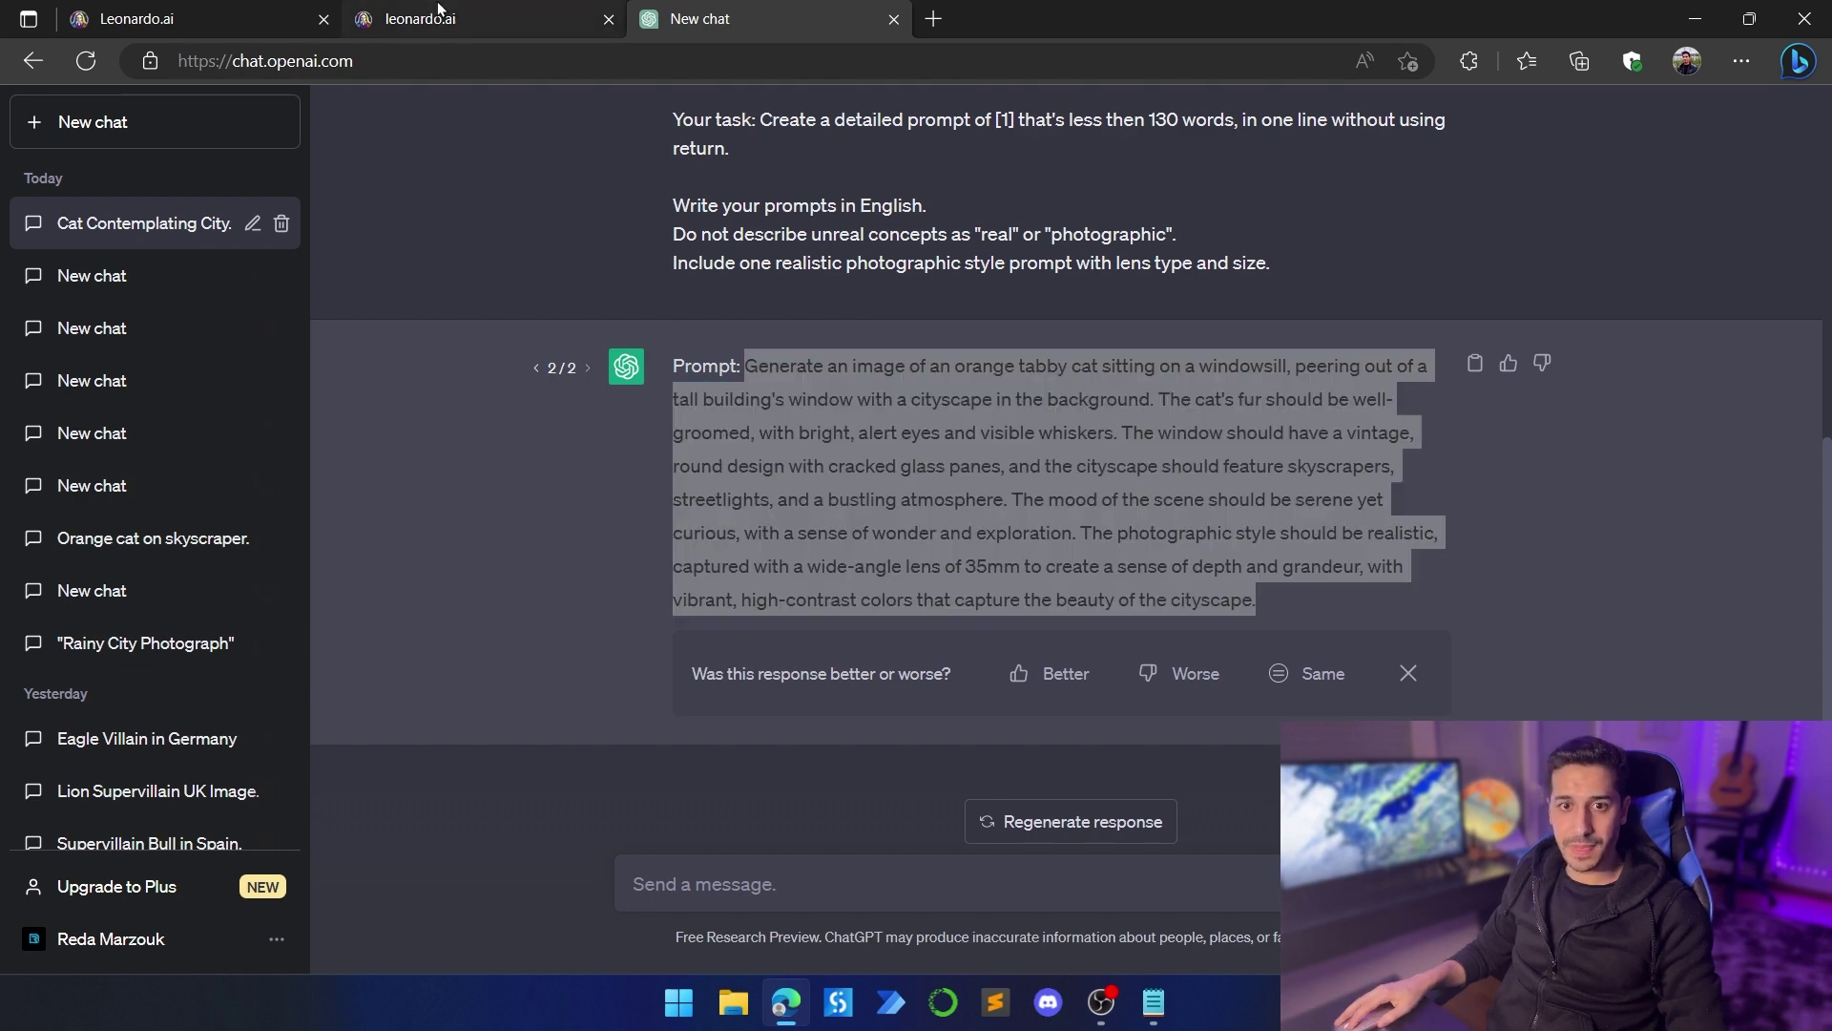
Step: Replace the Leonardo.Ai prompt with the copied orange tabby cat prompt and generate three images
click(449, 19)
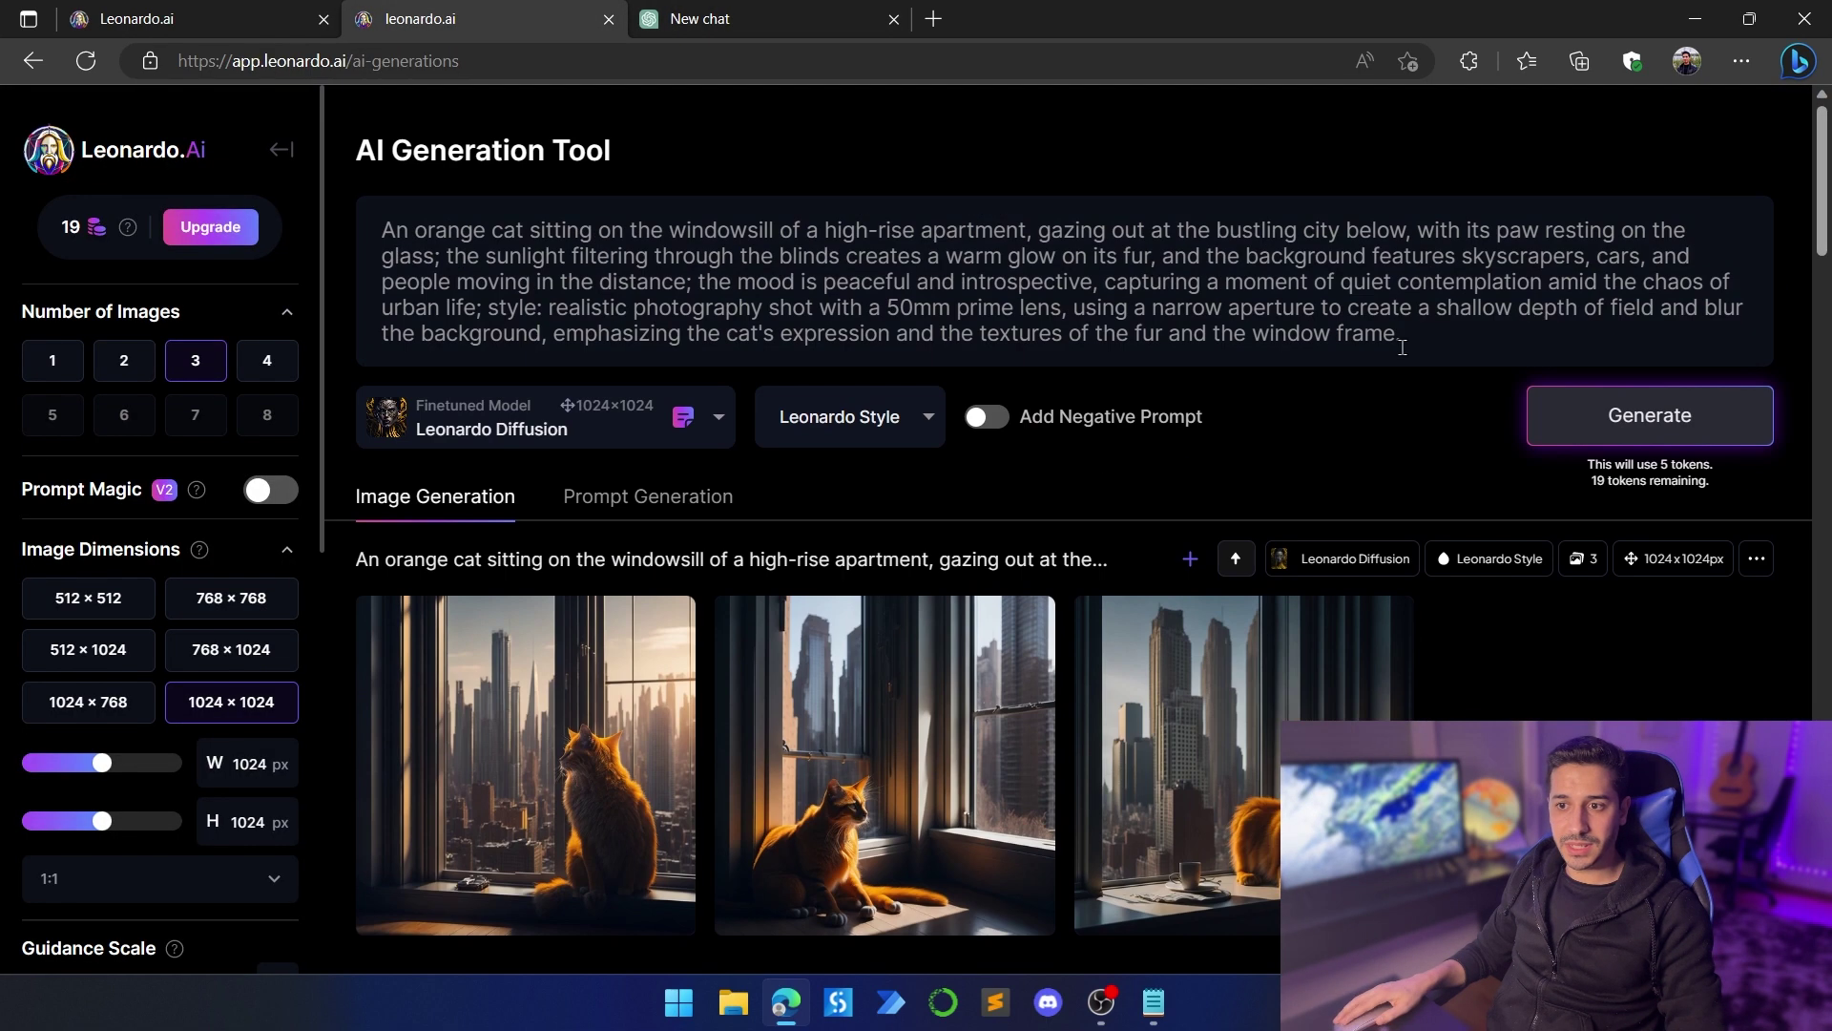
drag(1402, 346, 382, 230)
key(ctrl+v)
click(1595, 465)
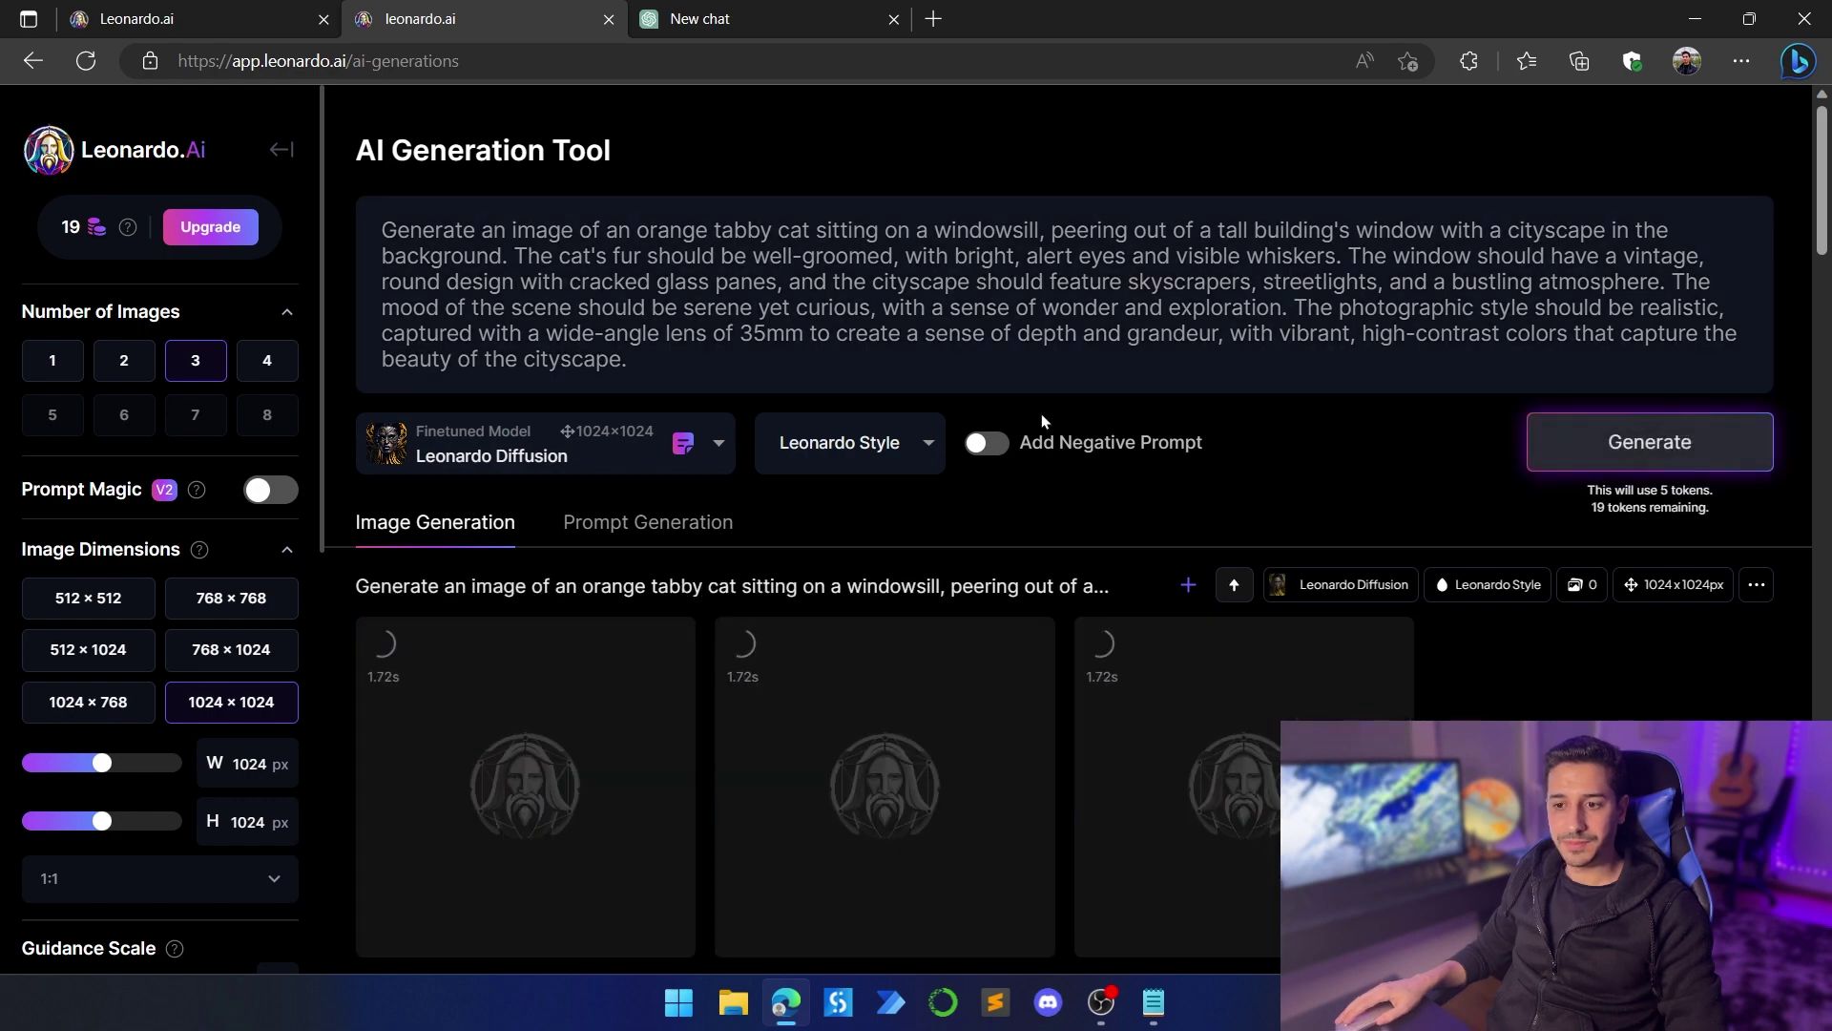
Step: Examine the second and third images of the new orange tabby cat set at full size
scroll(878, 640, down, 1)
click(878, 639)
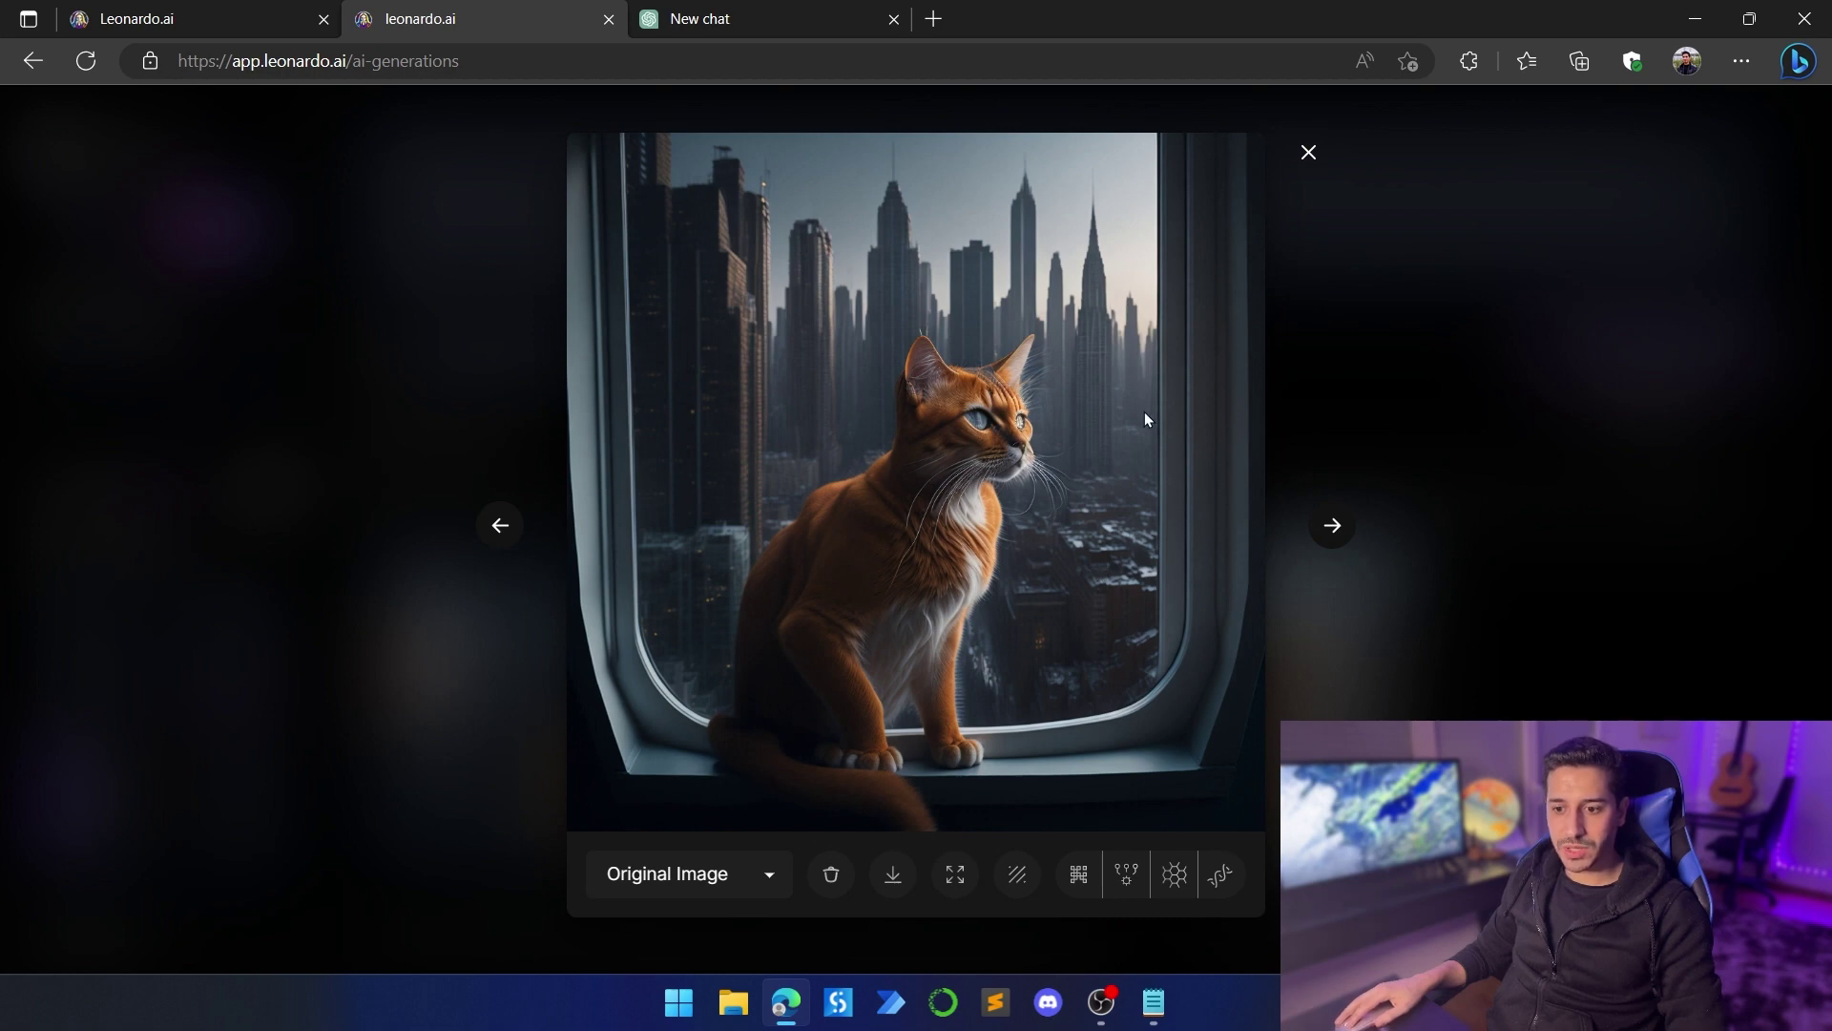
click(1332, 526)
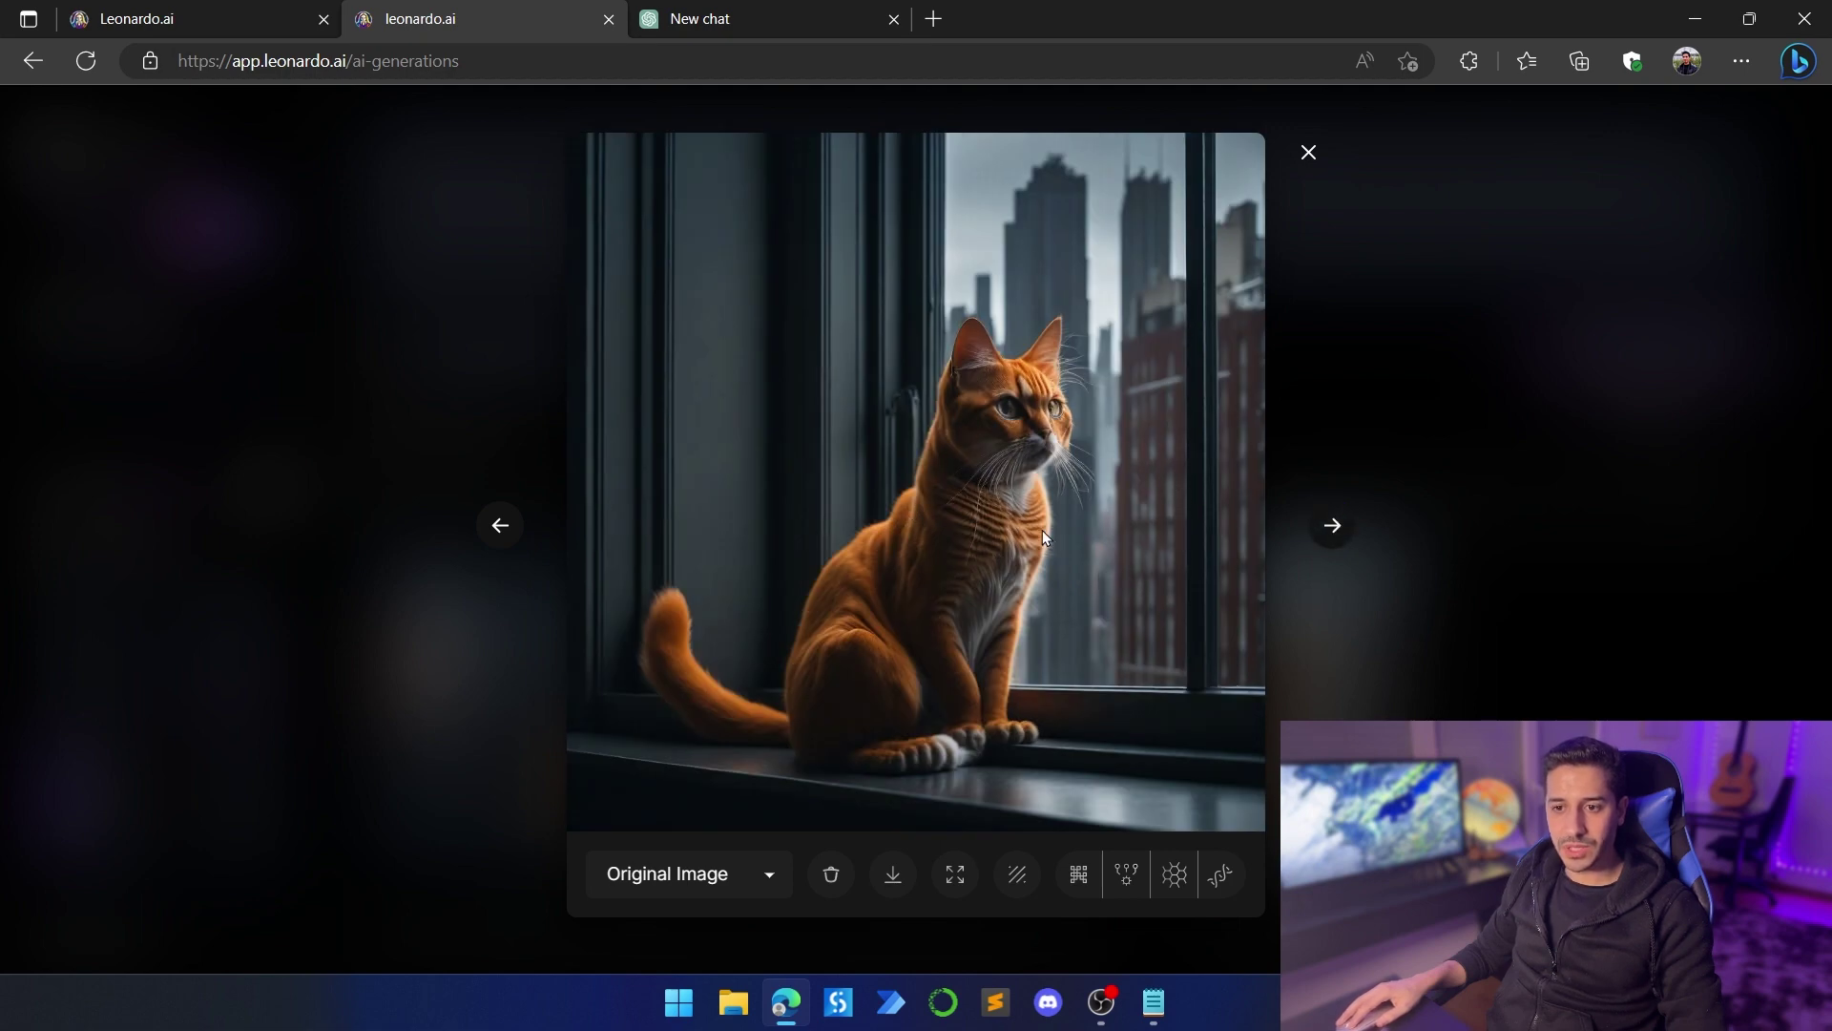
Step: Save the displayed orange tabby cat image as a JPEG in the LeonardoAIOutput folder, keeping the suggested file name
right_click(1004, 368)
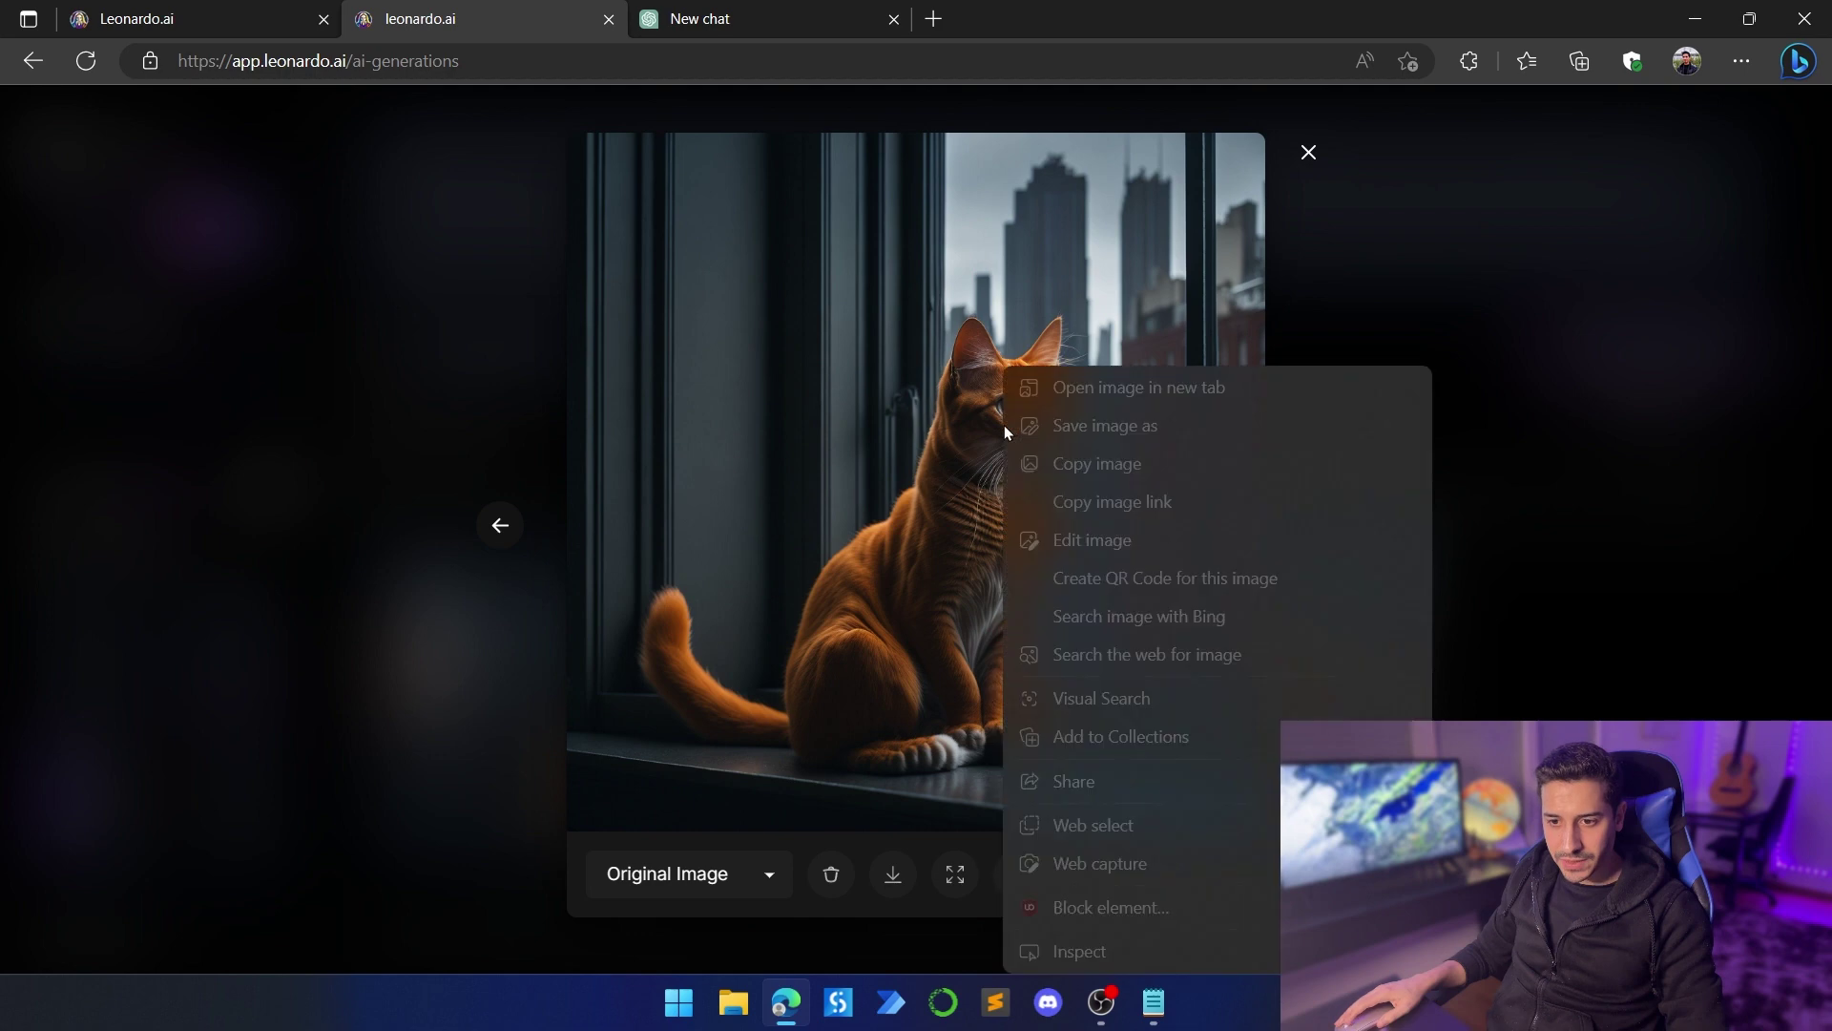
click(1108, 425)
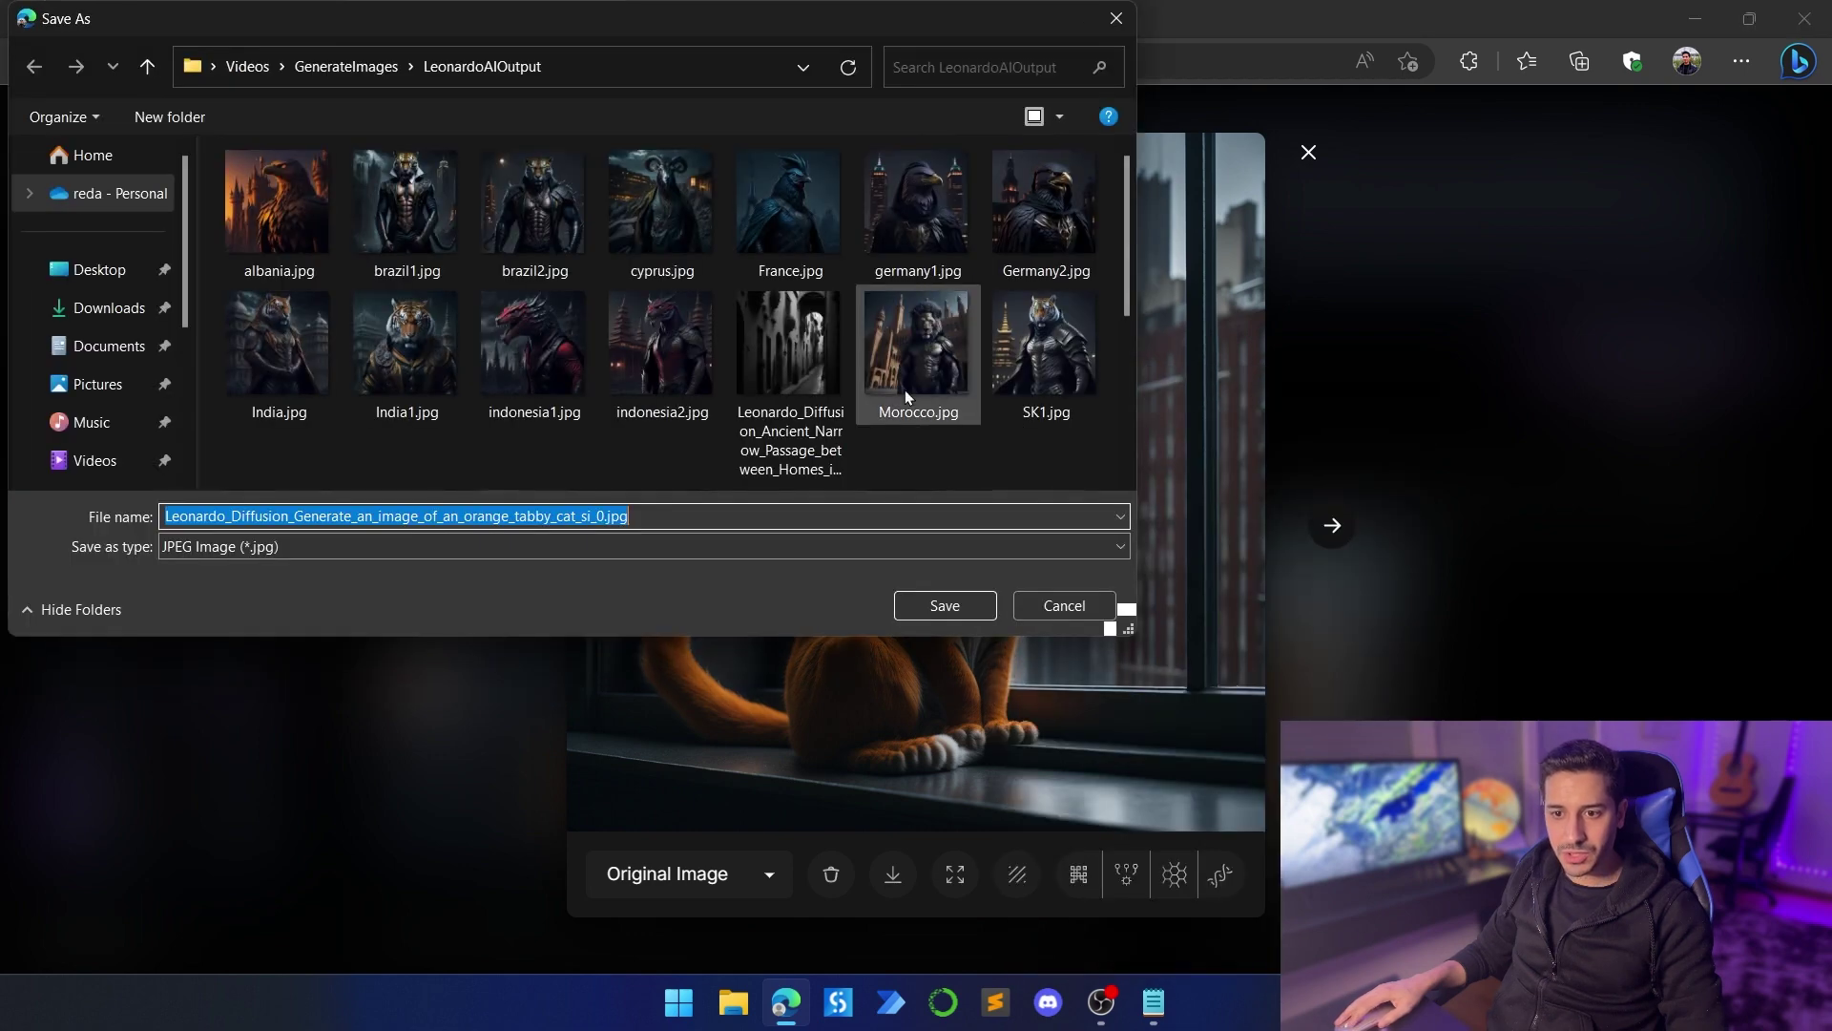
click(945, 606)
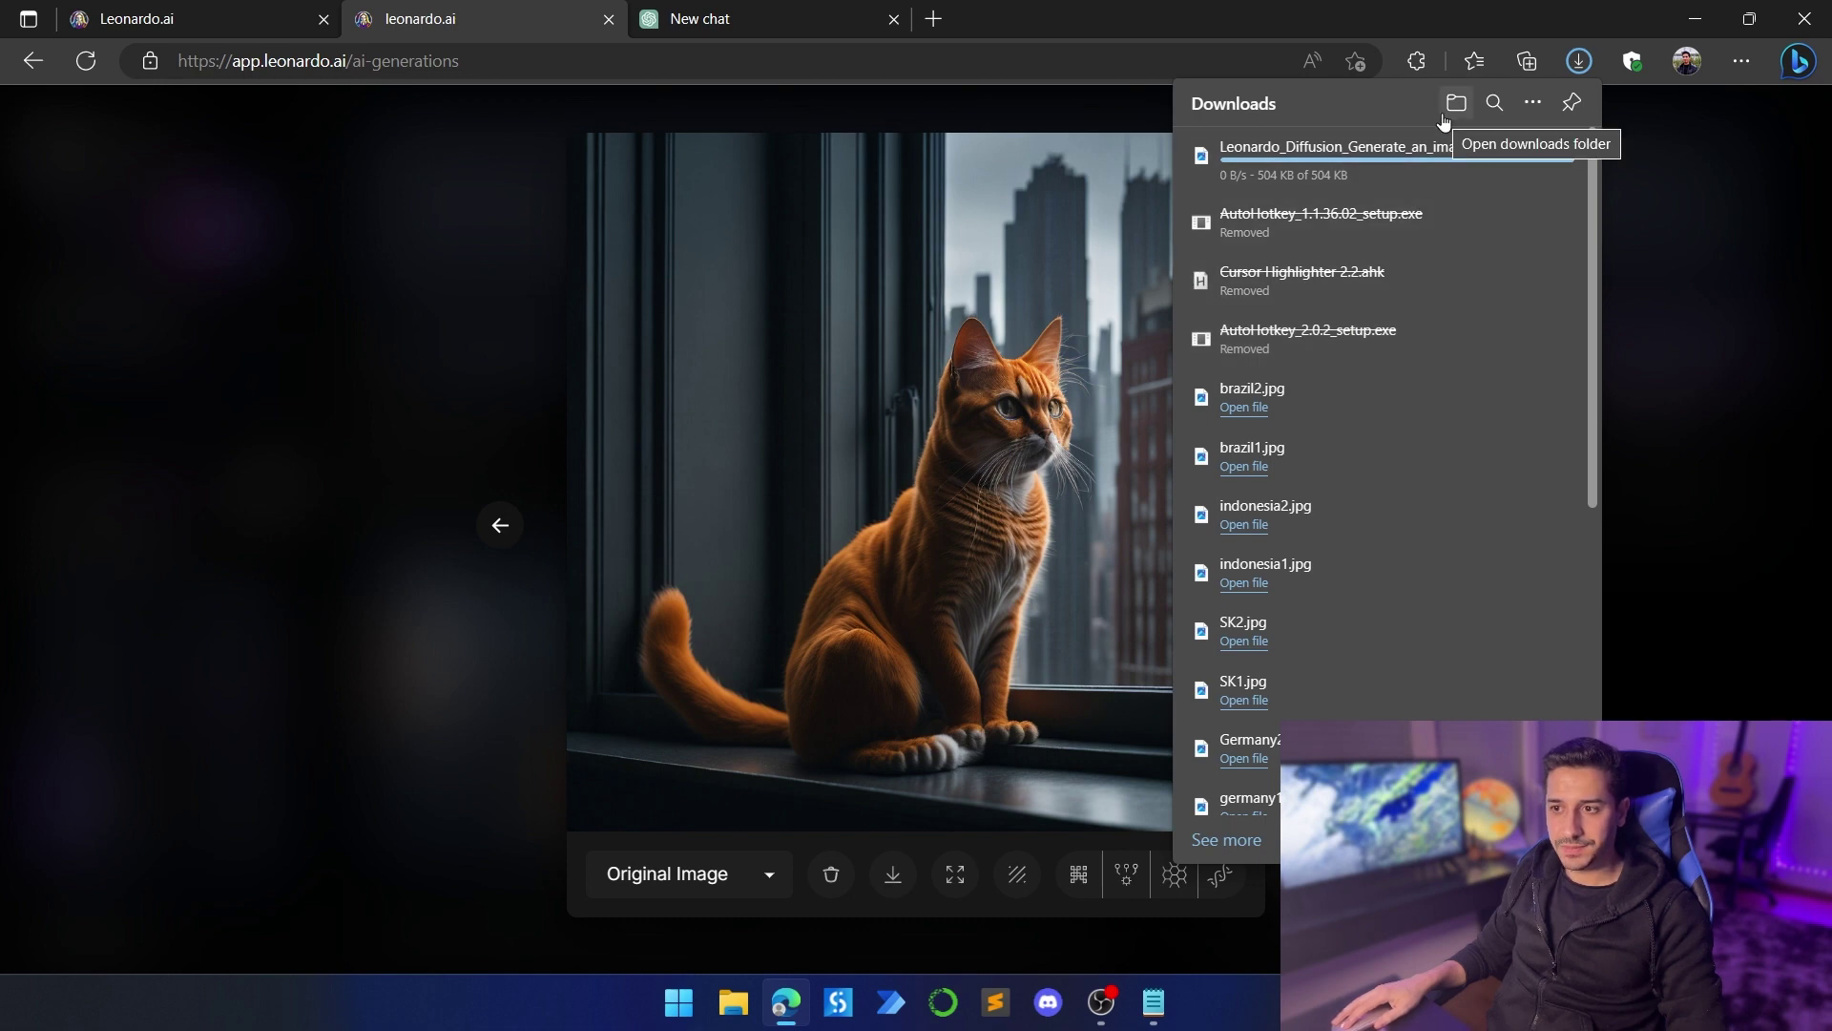
Step: Open the saved tabby cat image from the LeonardoAIOutput folder, inspect its face and fur up close, then close the image viewer
click(1490, 154)
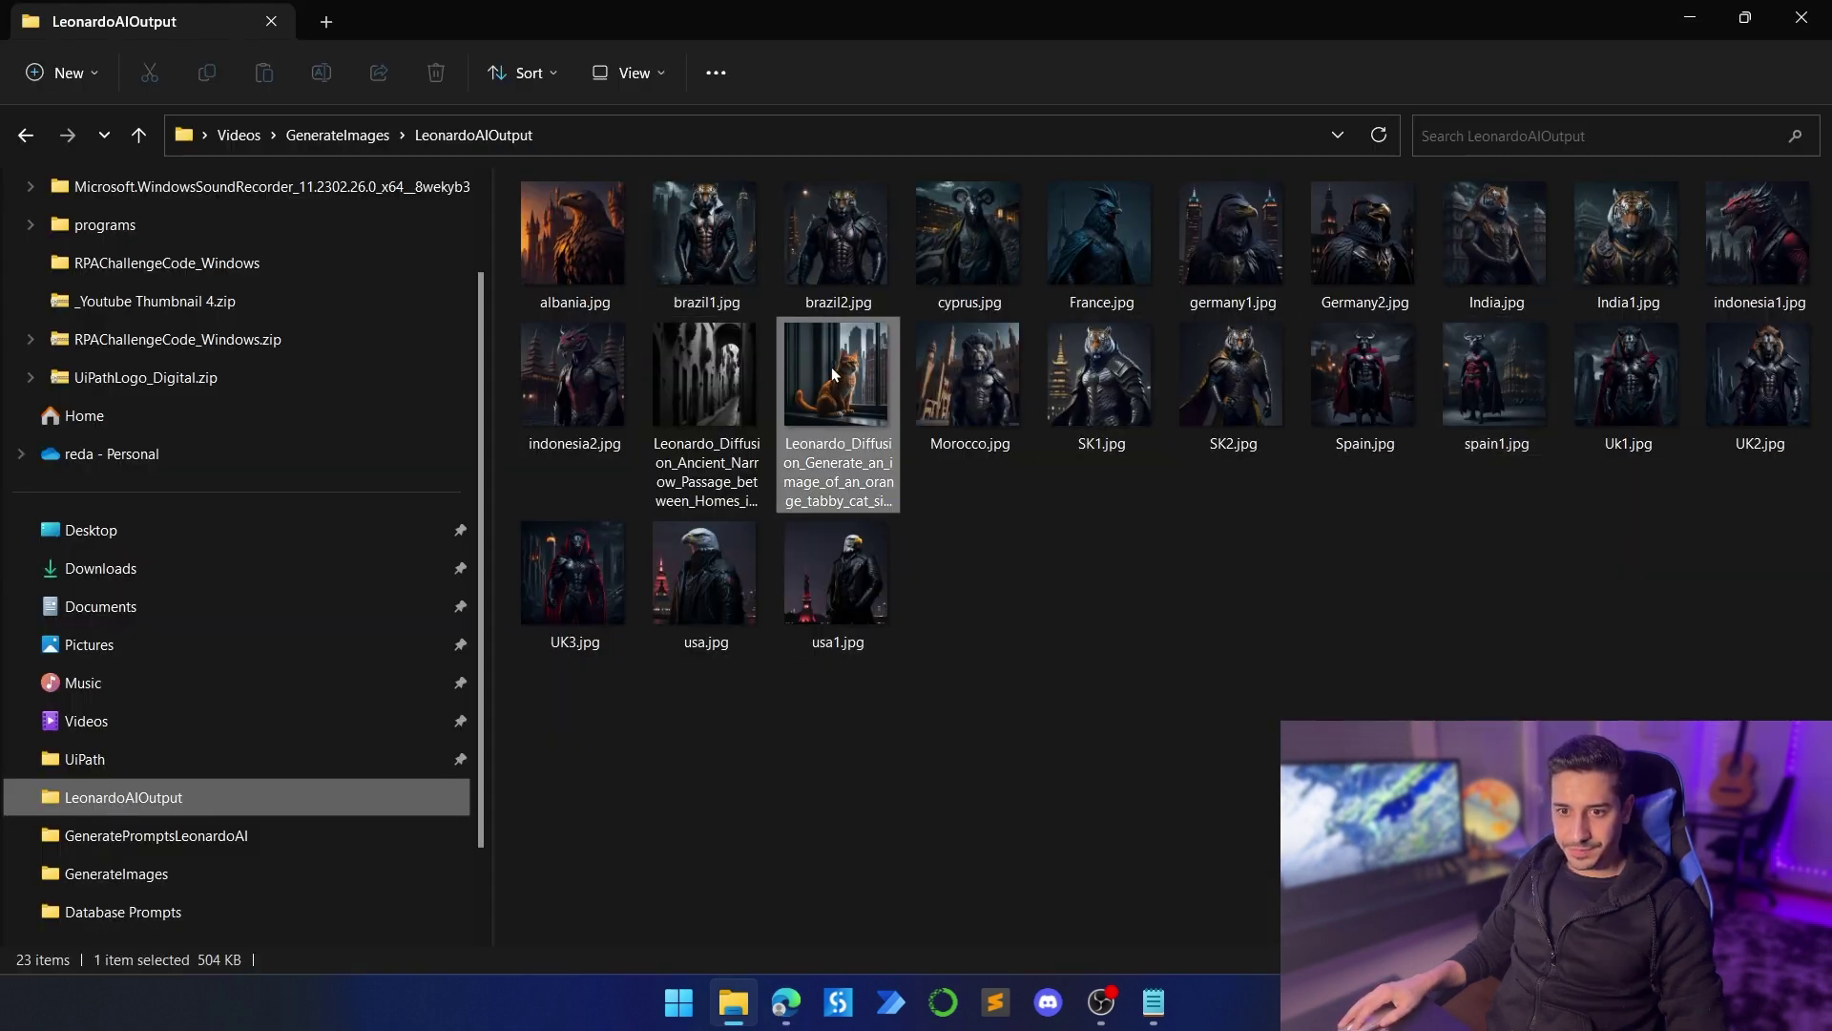
double_click(836, 377)
scroll(1071, 610, up, 6)
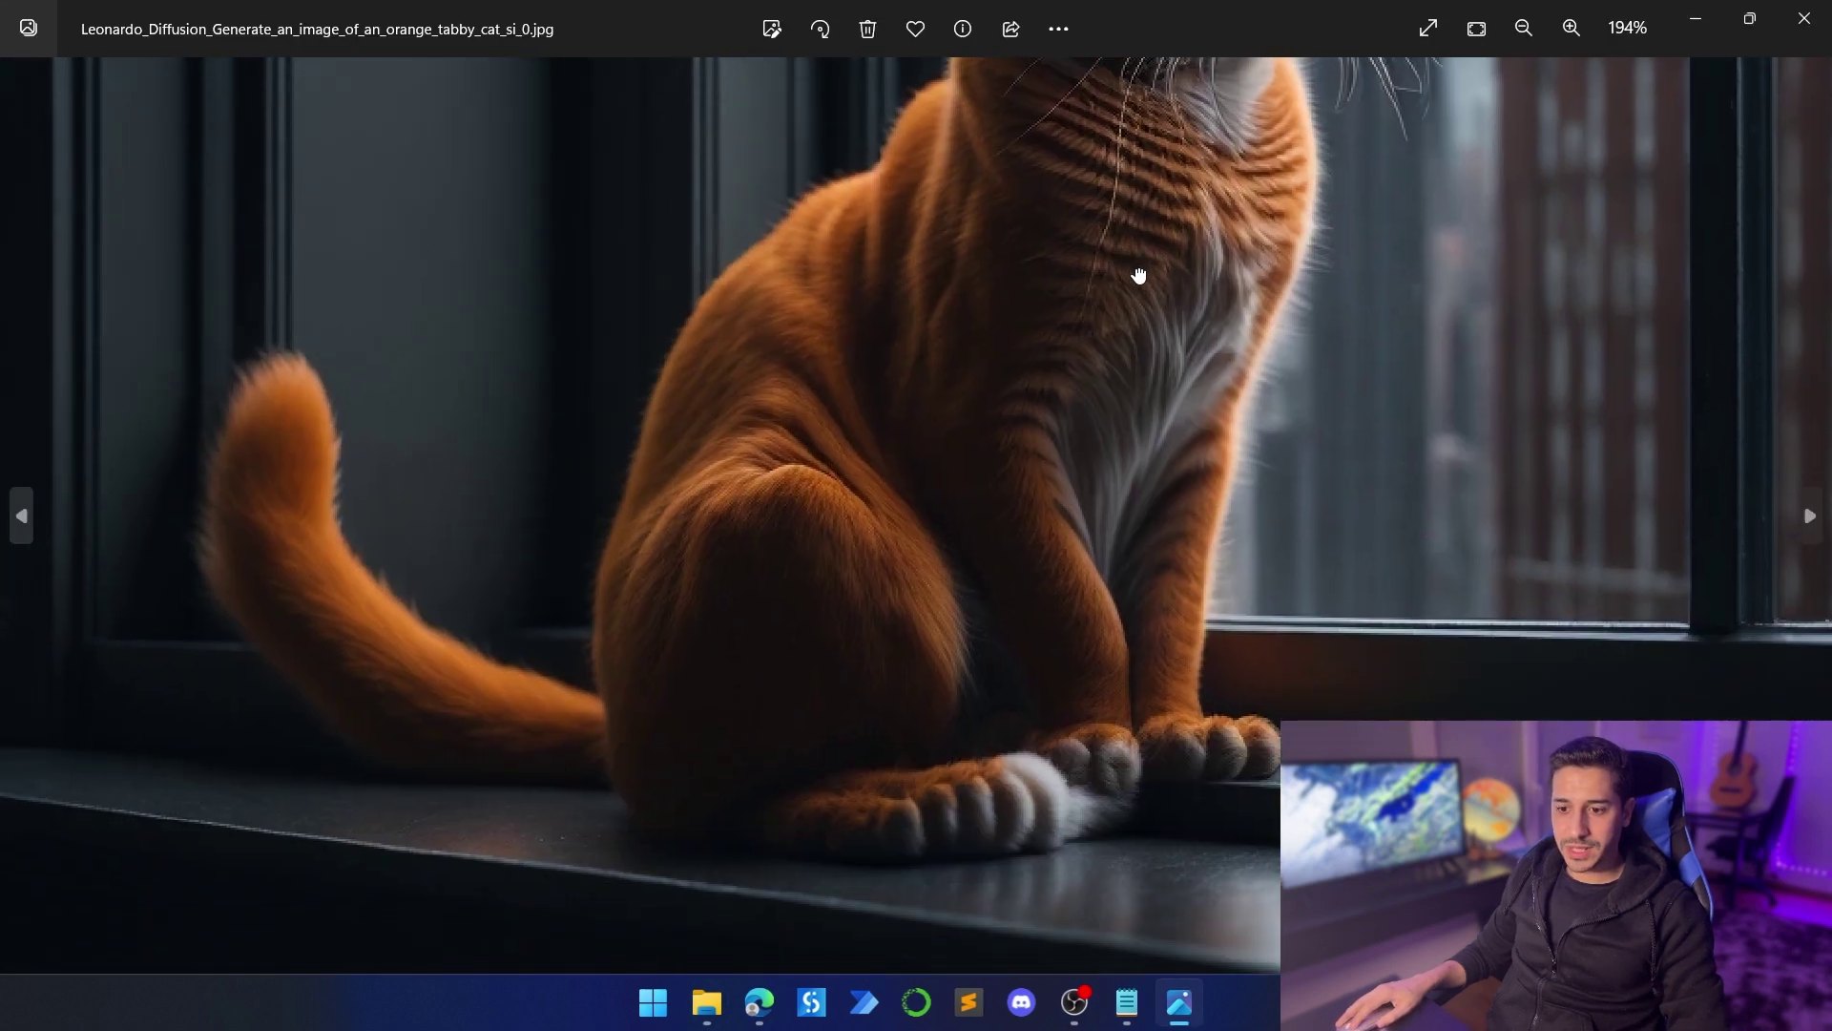
drag(1140, 276, 949, 835)
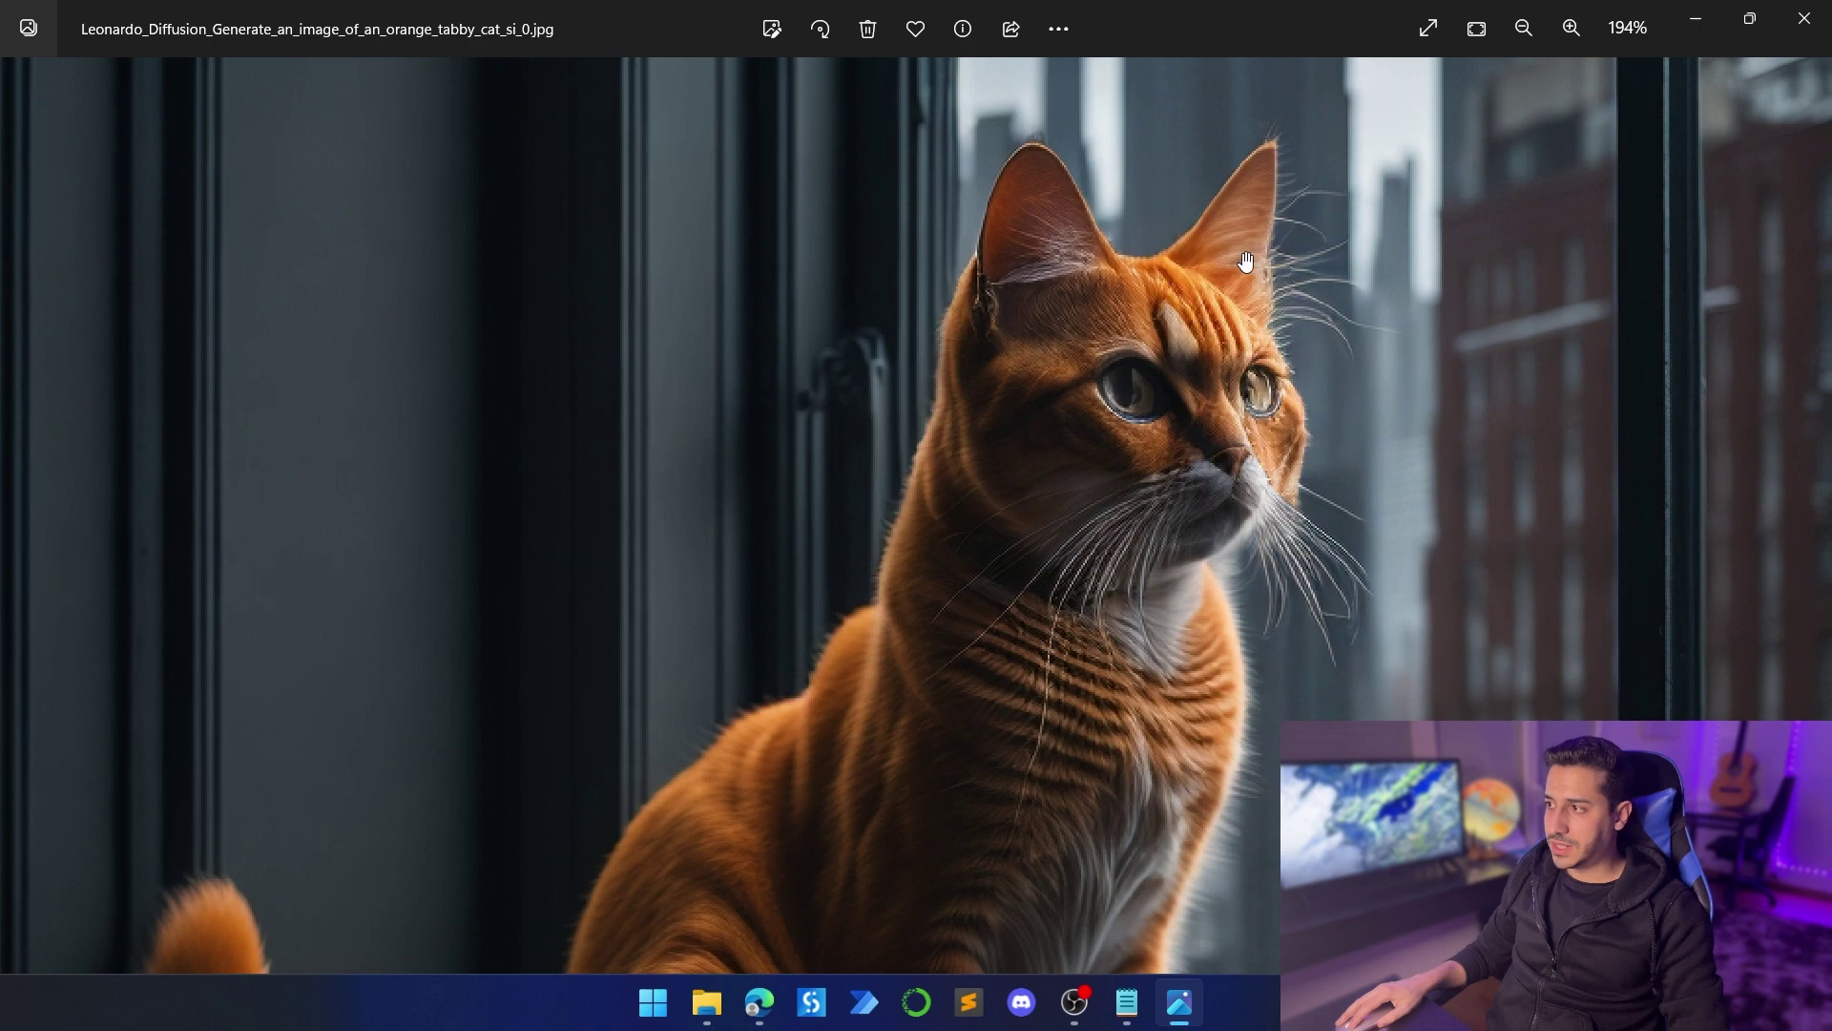
scroll(1173, 320, up, 3)
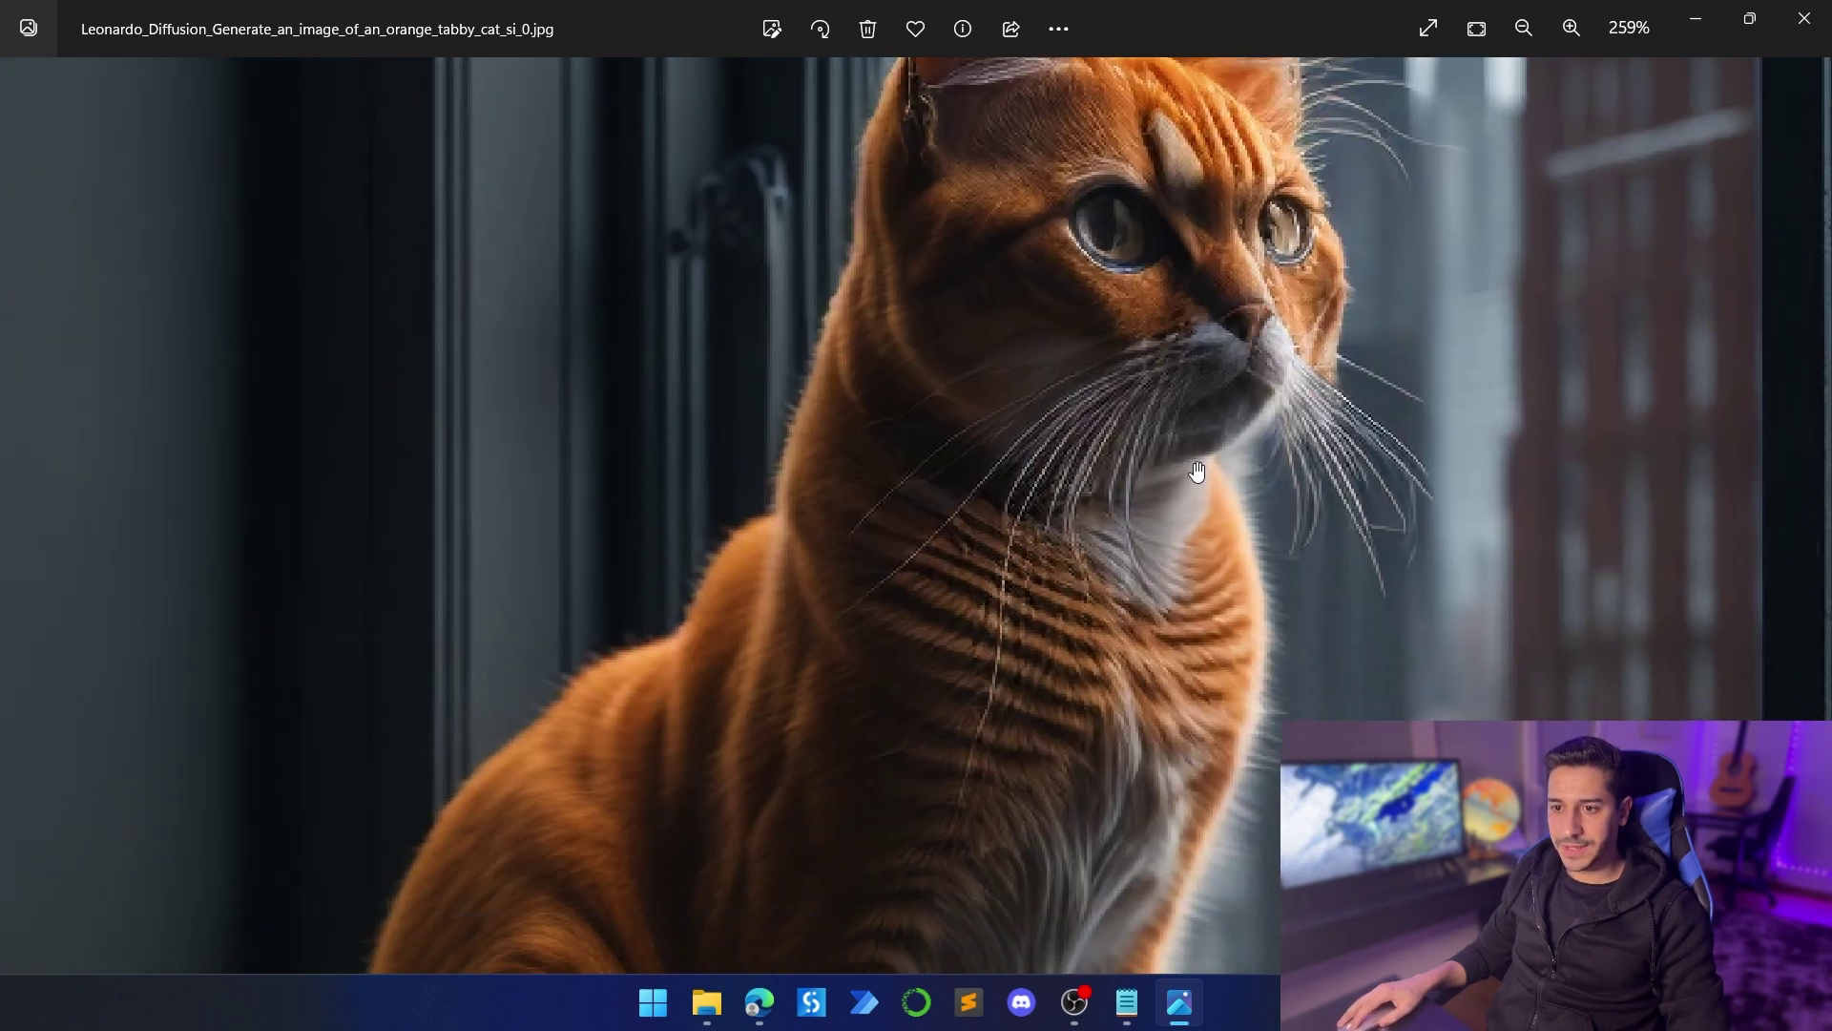
scroll(1197, 471, down, 9)
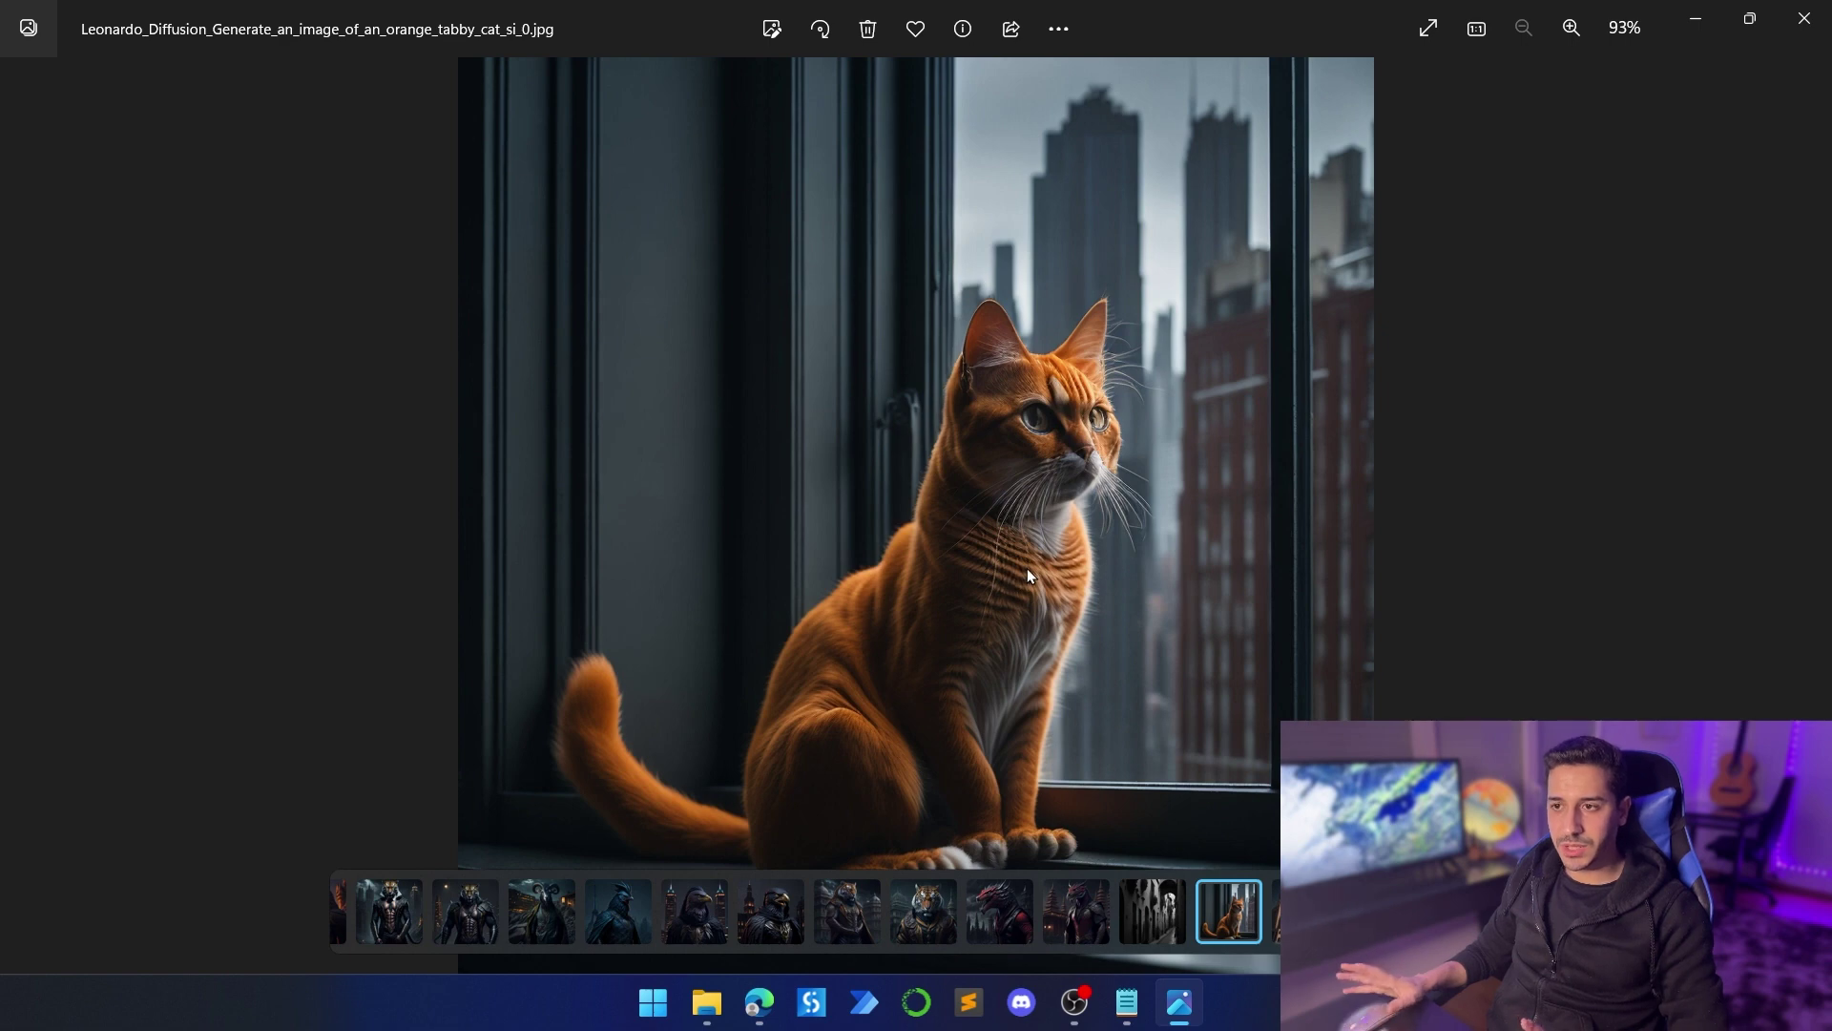
click(1806, 32)
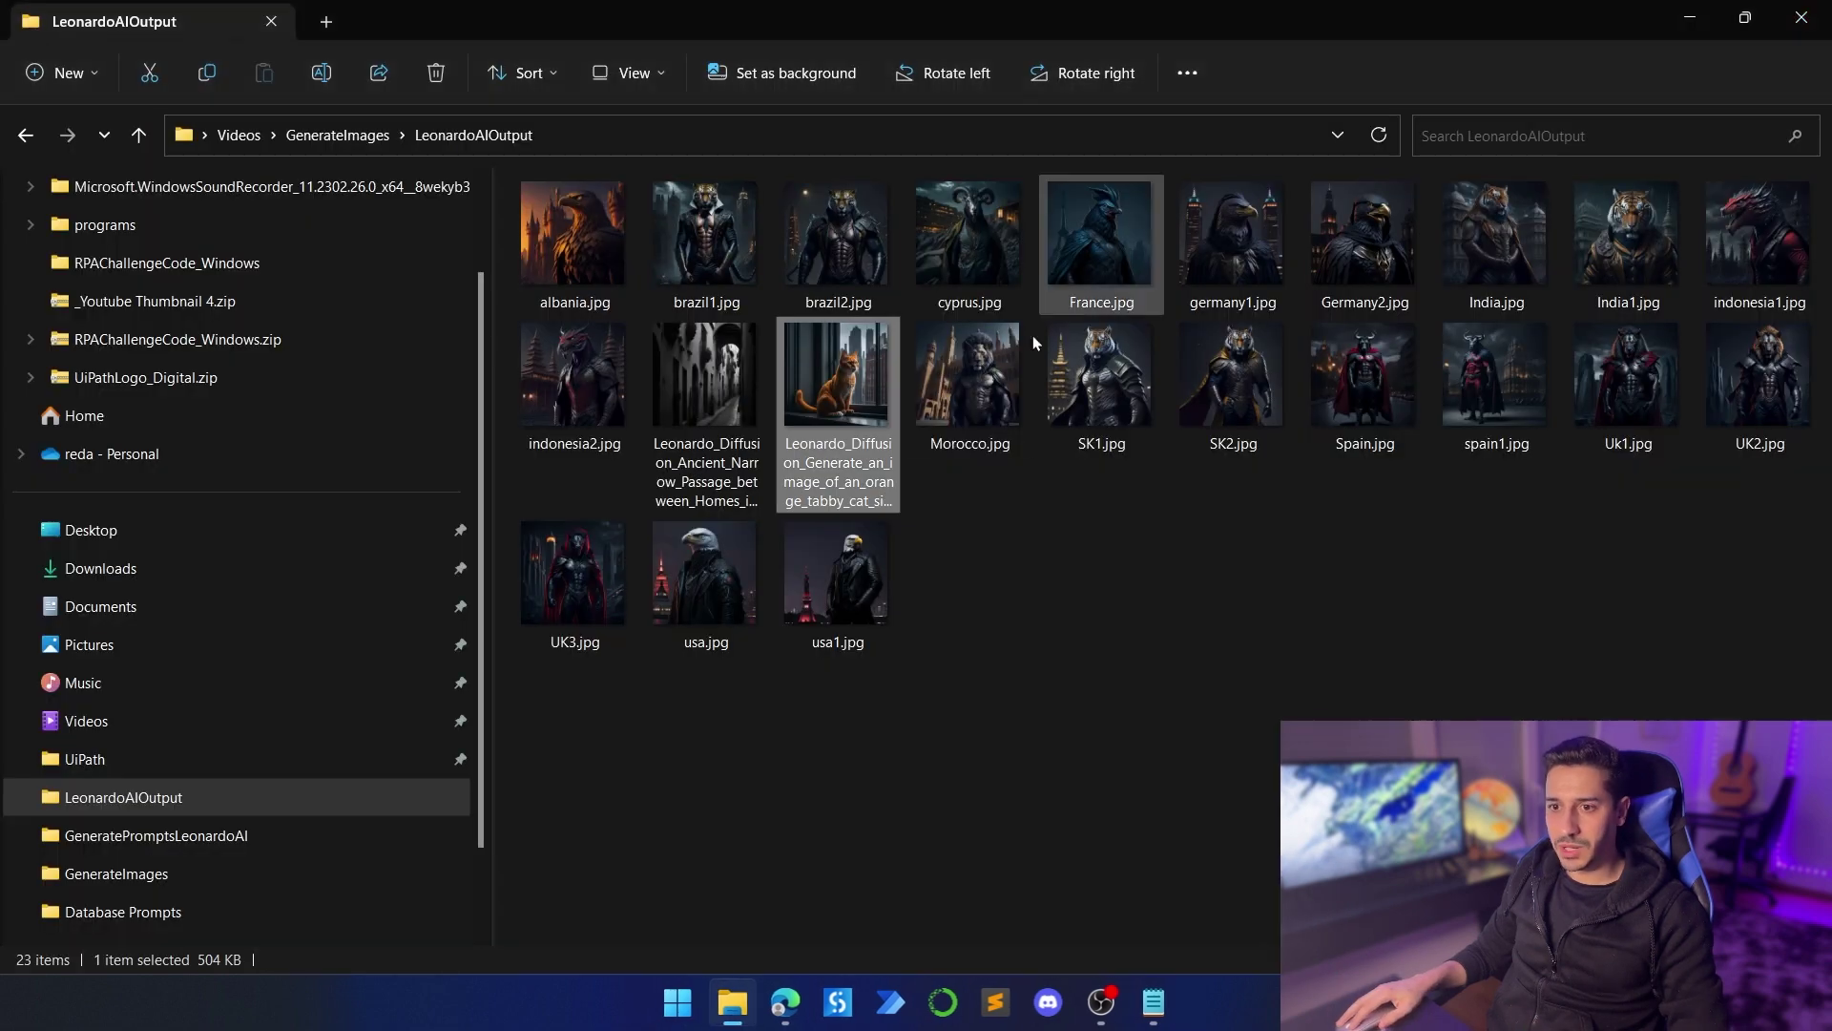
Step: Switch back to Leonardo.Ai in the browser and close the full-size orange tabby cat image
click(777, 1010)
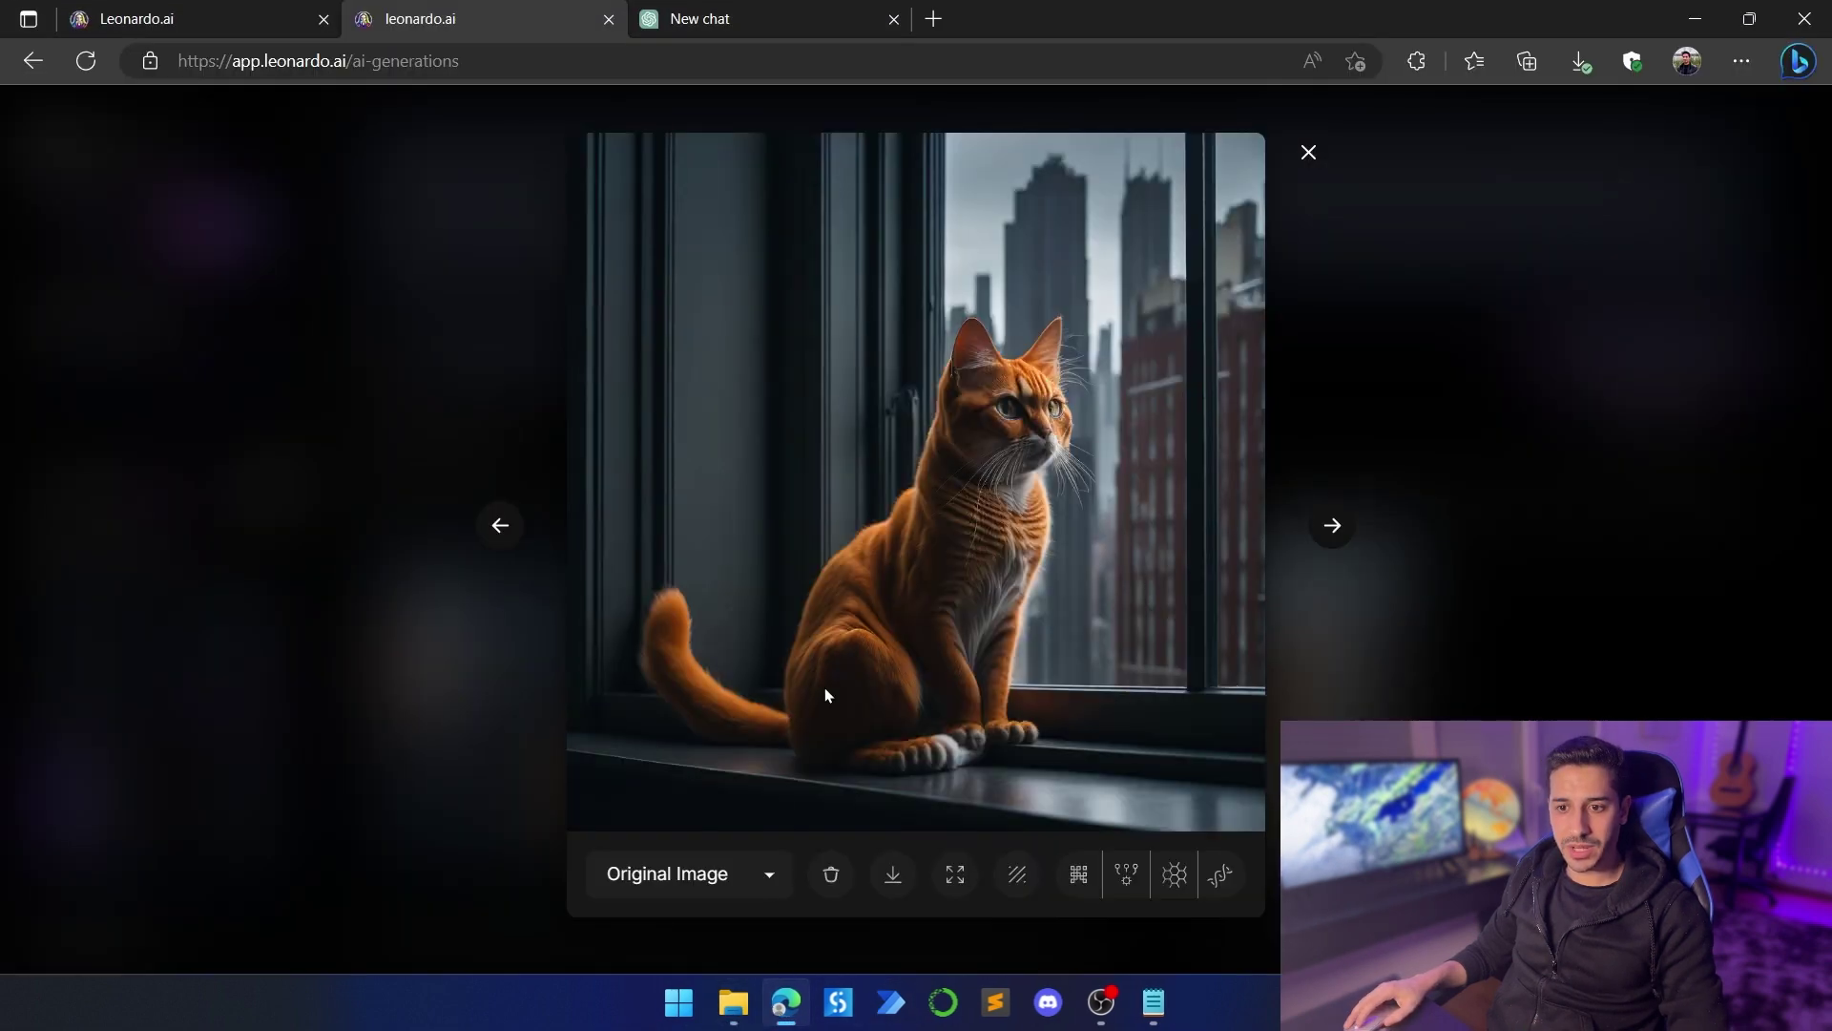
click(1485, 283)
scroll(966, 445, up, 1)
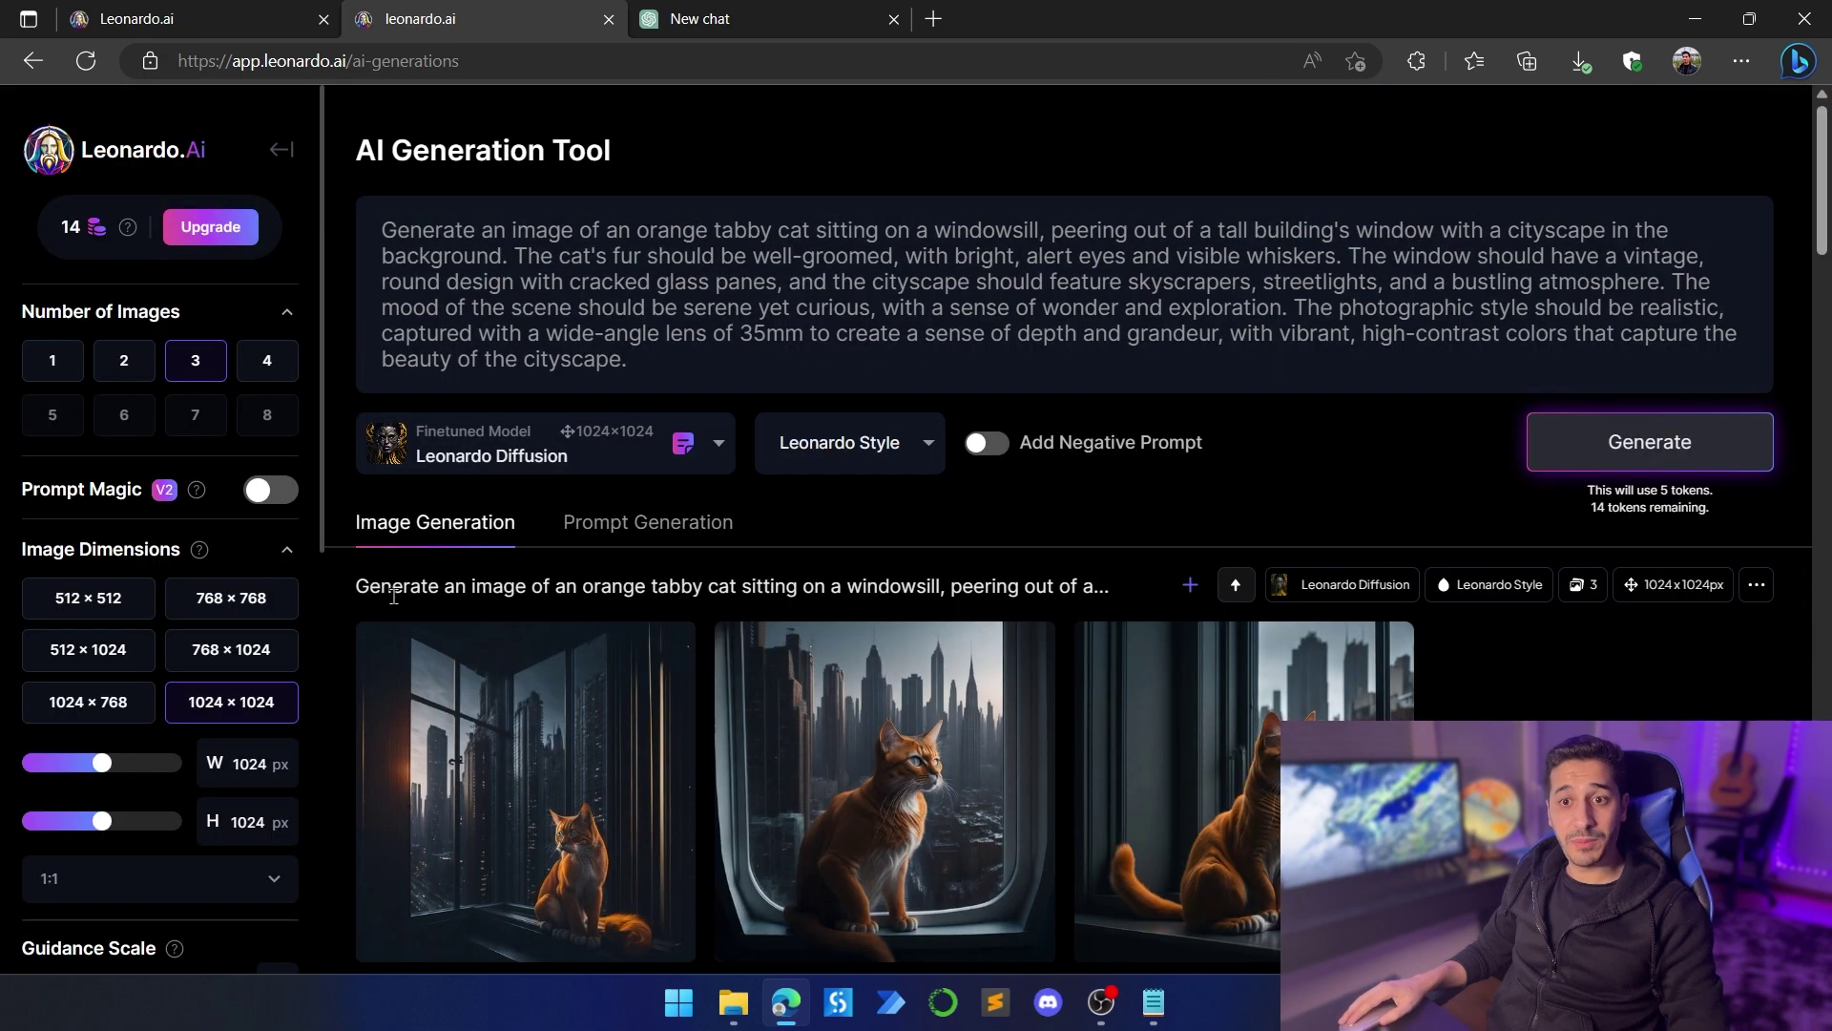
Step: Turn on the negative prompt for the orange tabby cat generation and review its preset list of unwanted traits
click(986, 442)
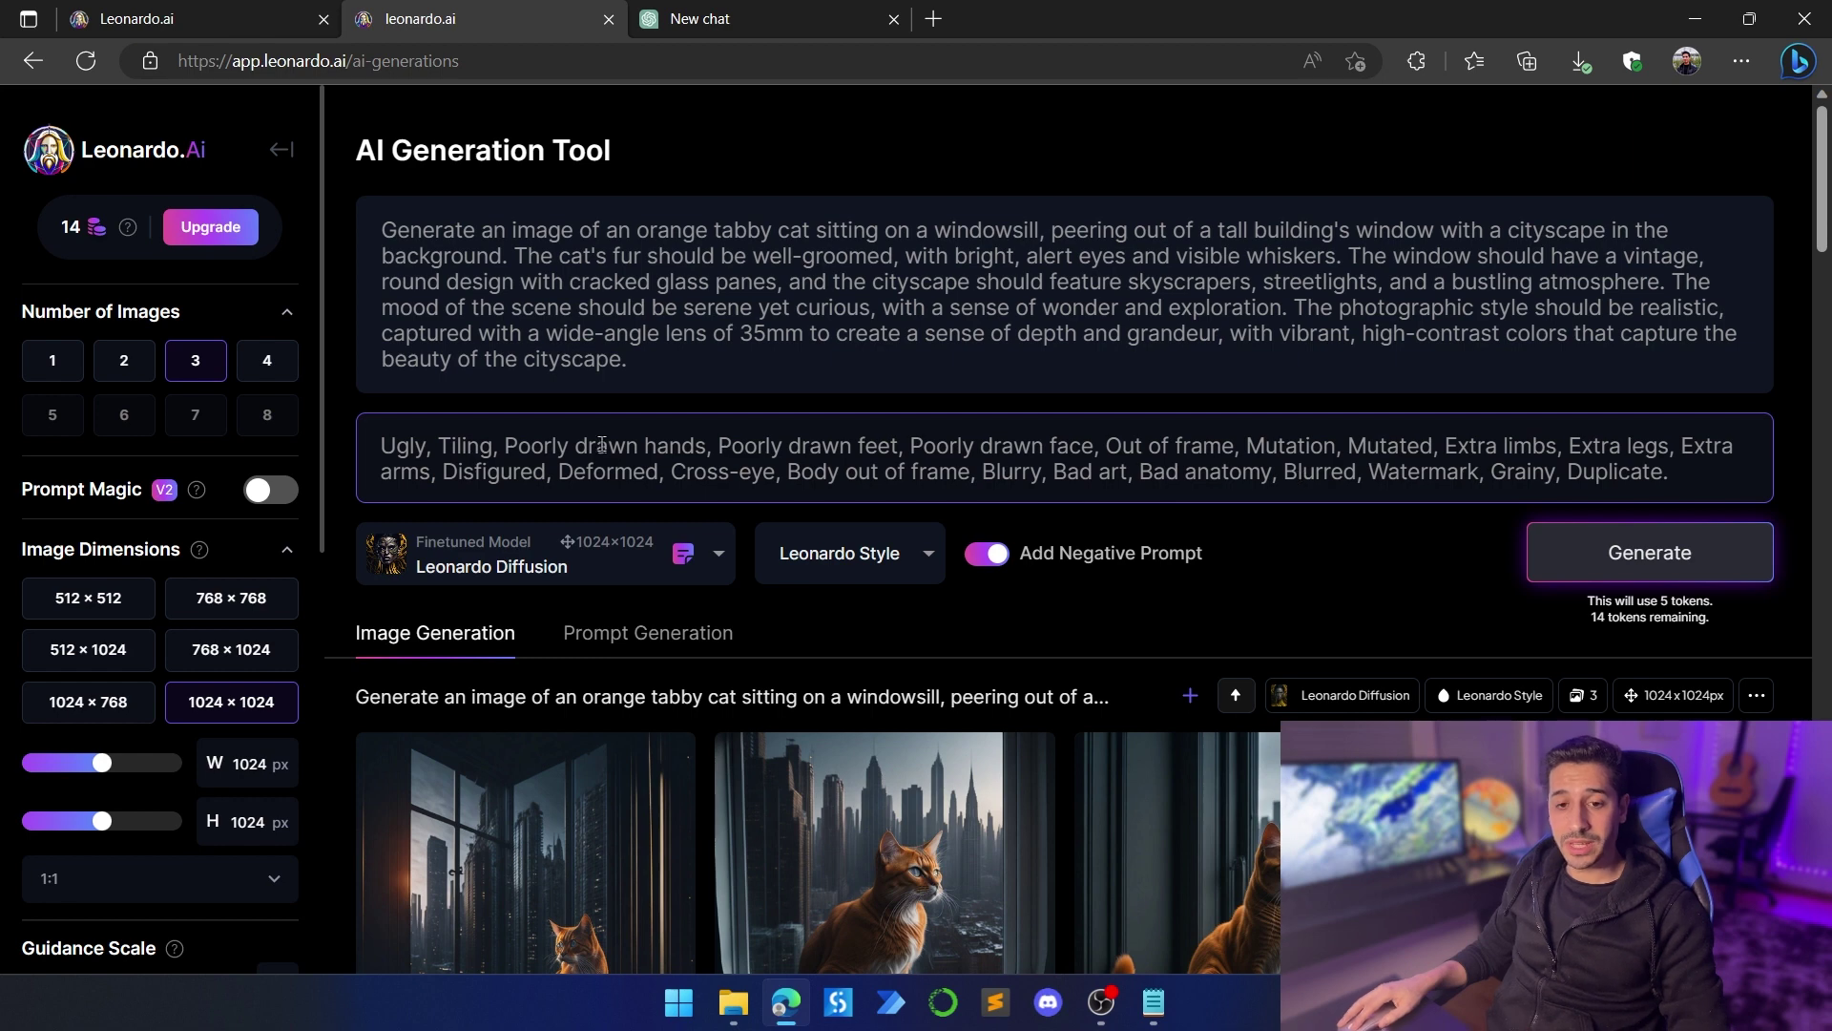
scroll(1161, 548, down, 2)
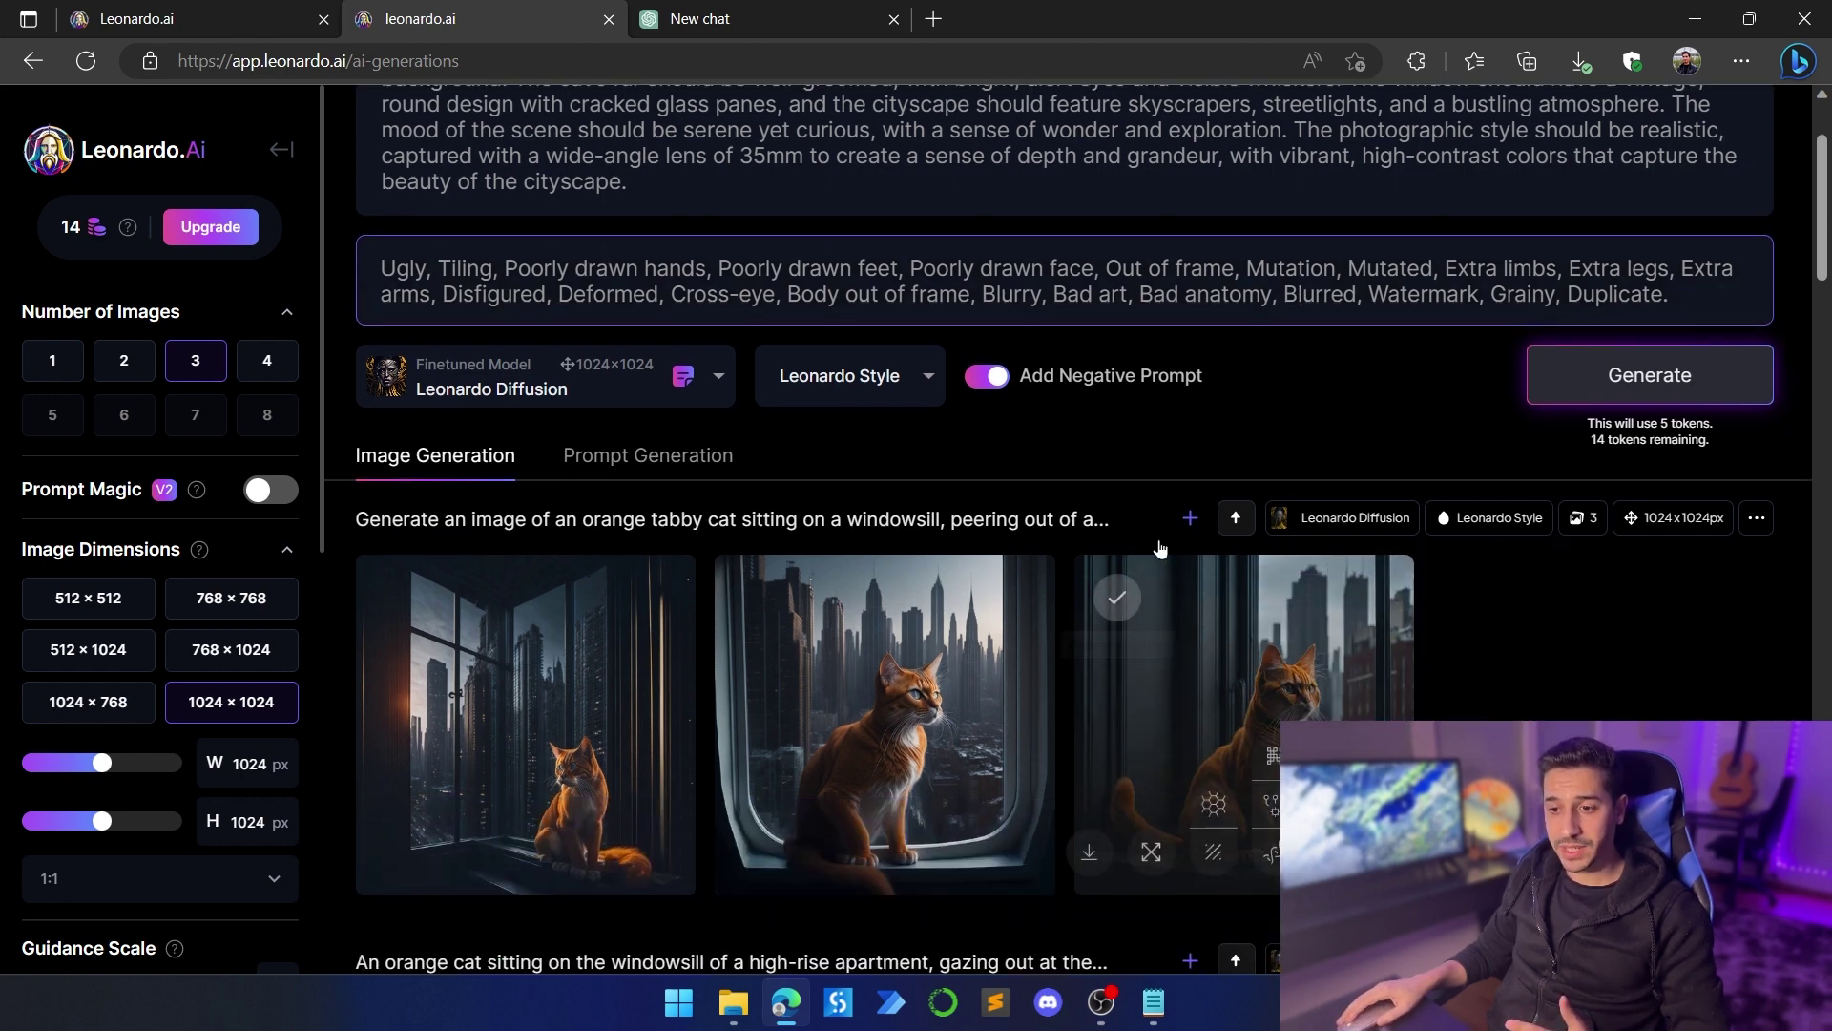
mouse_move(375, 270)
mouse_down()
mouse_move(959, 296)
mouse_move(1575, 375)
mouse_move(1691, 297)
mouse_move(372, 282)
mouse_up()
click(1691, 297)
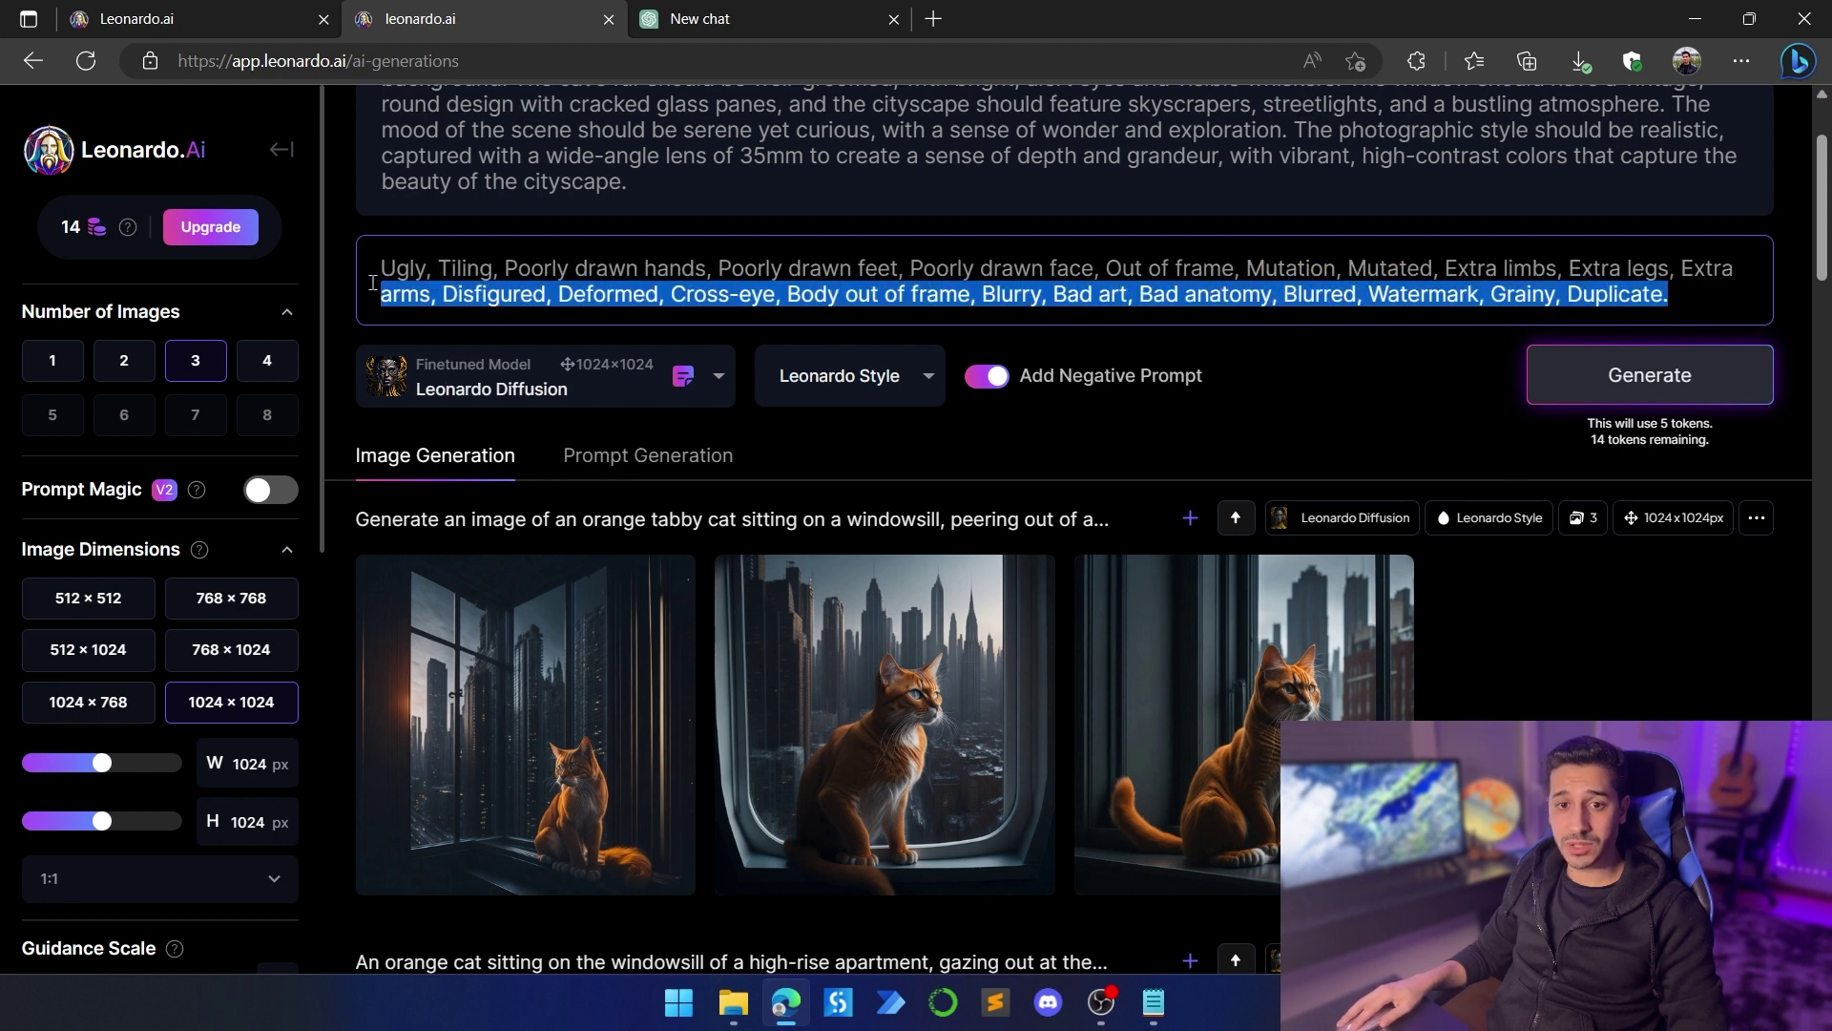
Step: Create background-removed and upscaled versions of the third image in the newest orange tabby cat set, and open that image at full size
scroll(805, 426, down, 3)
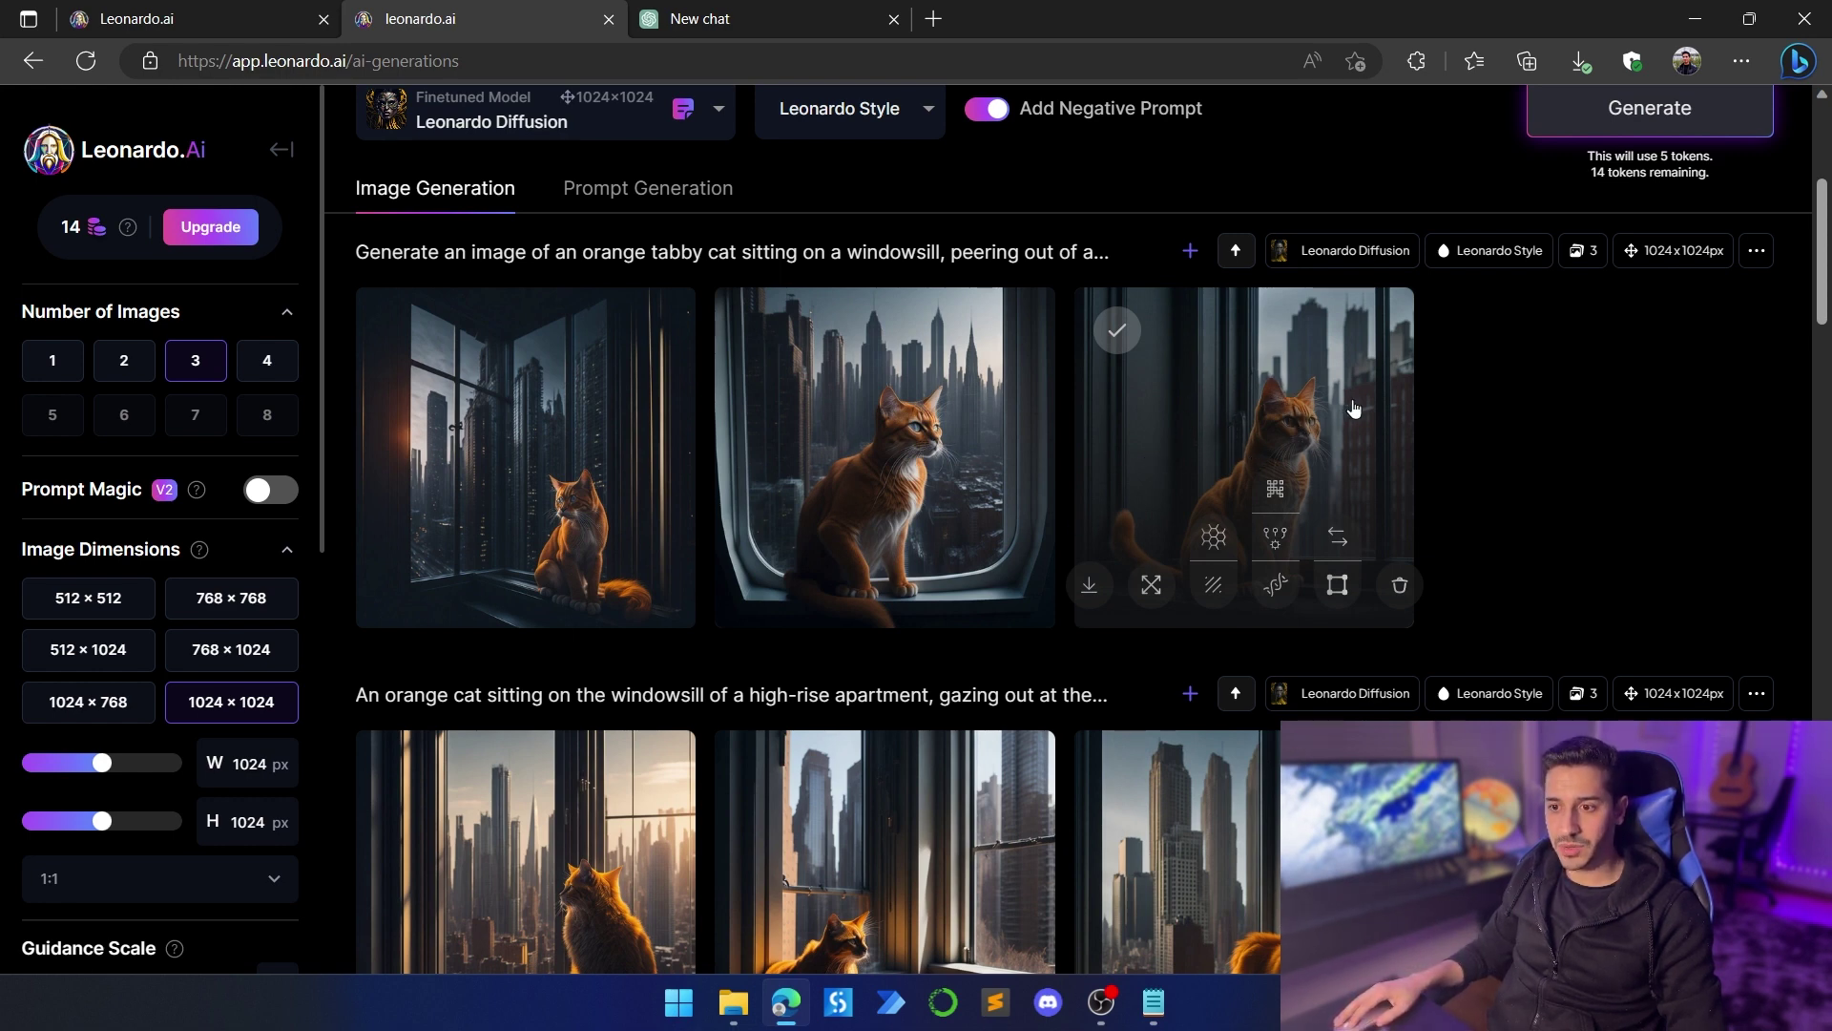
click(1213, 585)
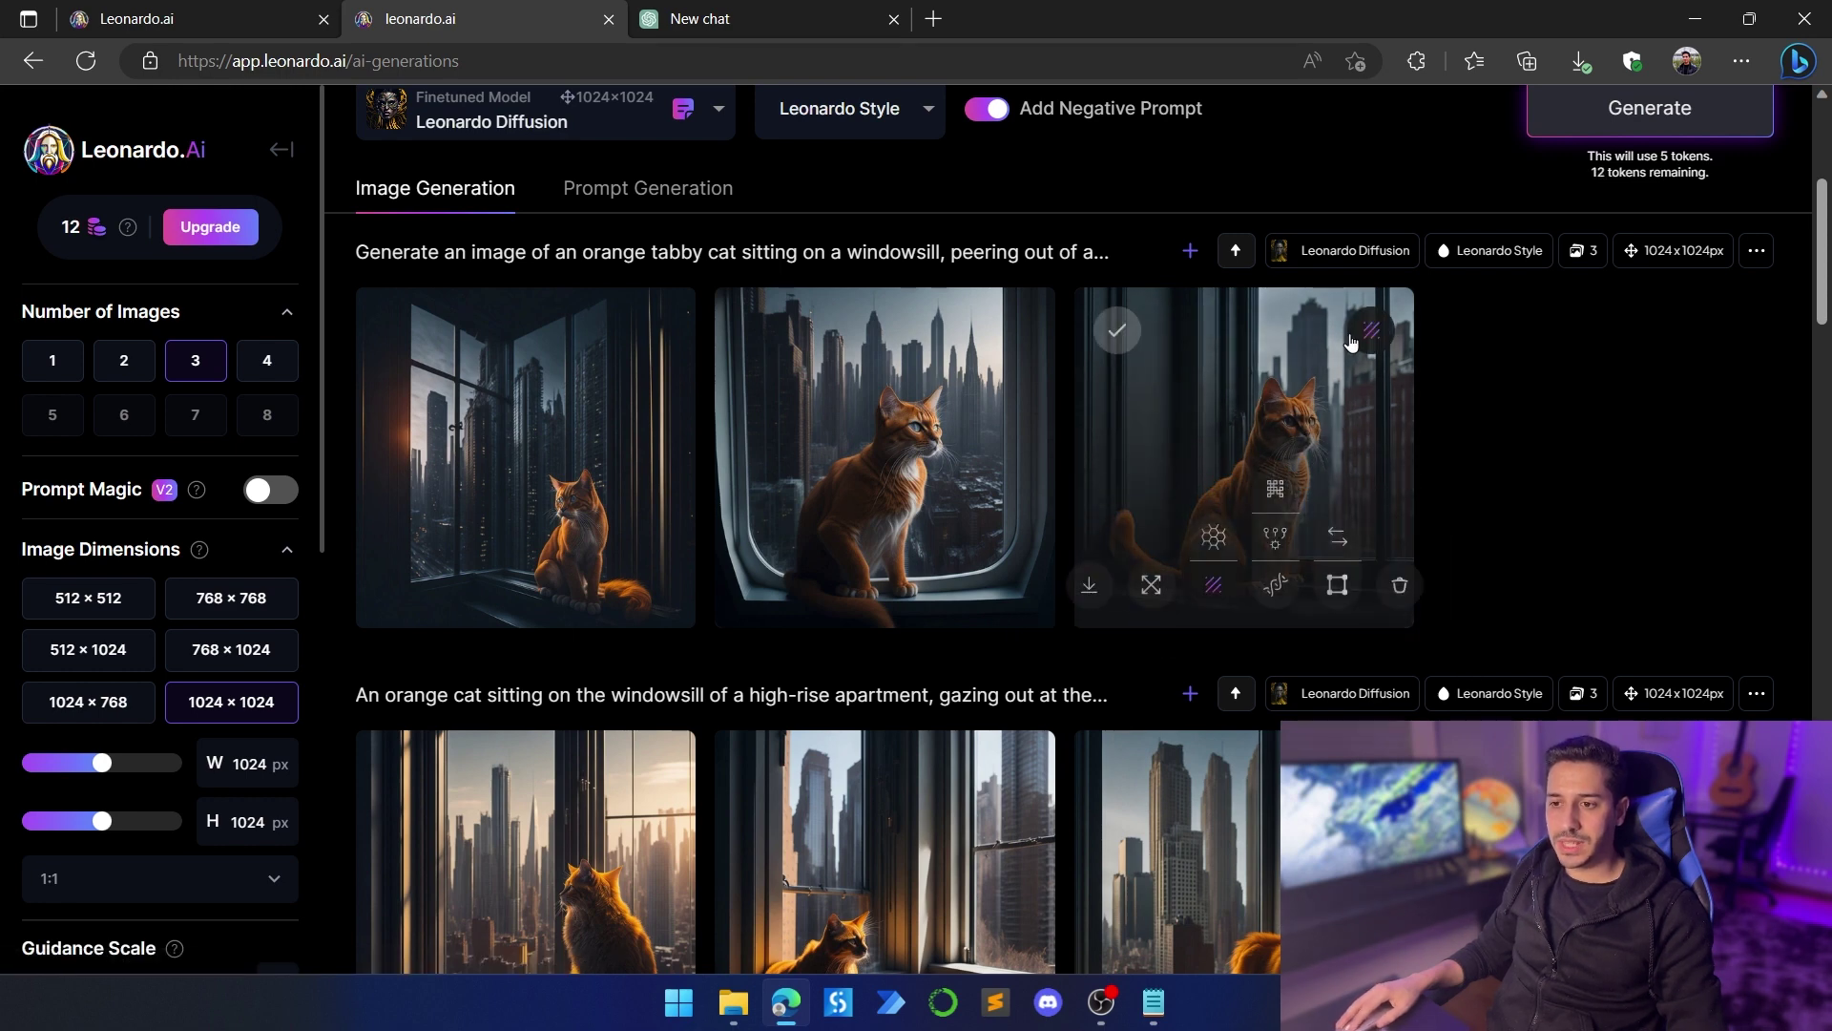
click(1146, 586)
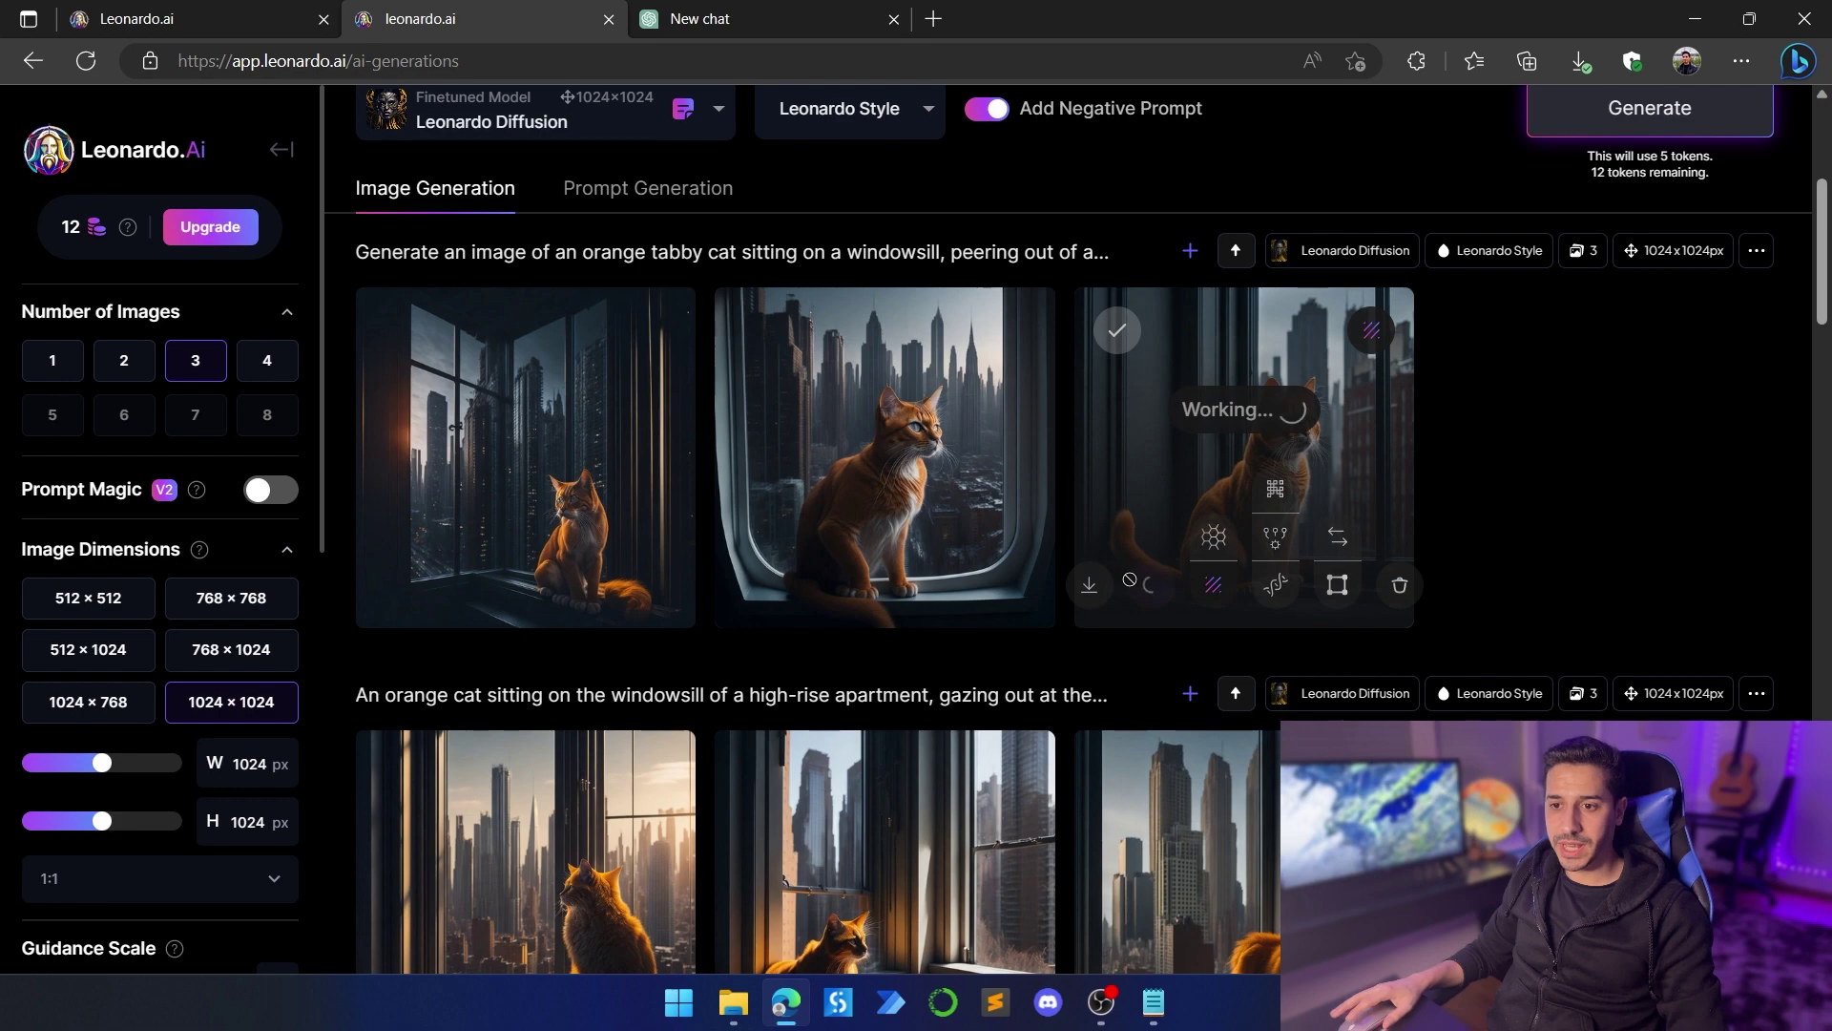
click(1174, 433)
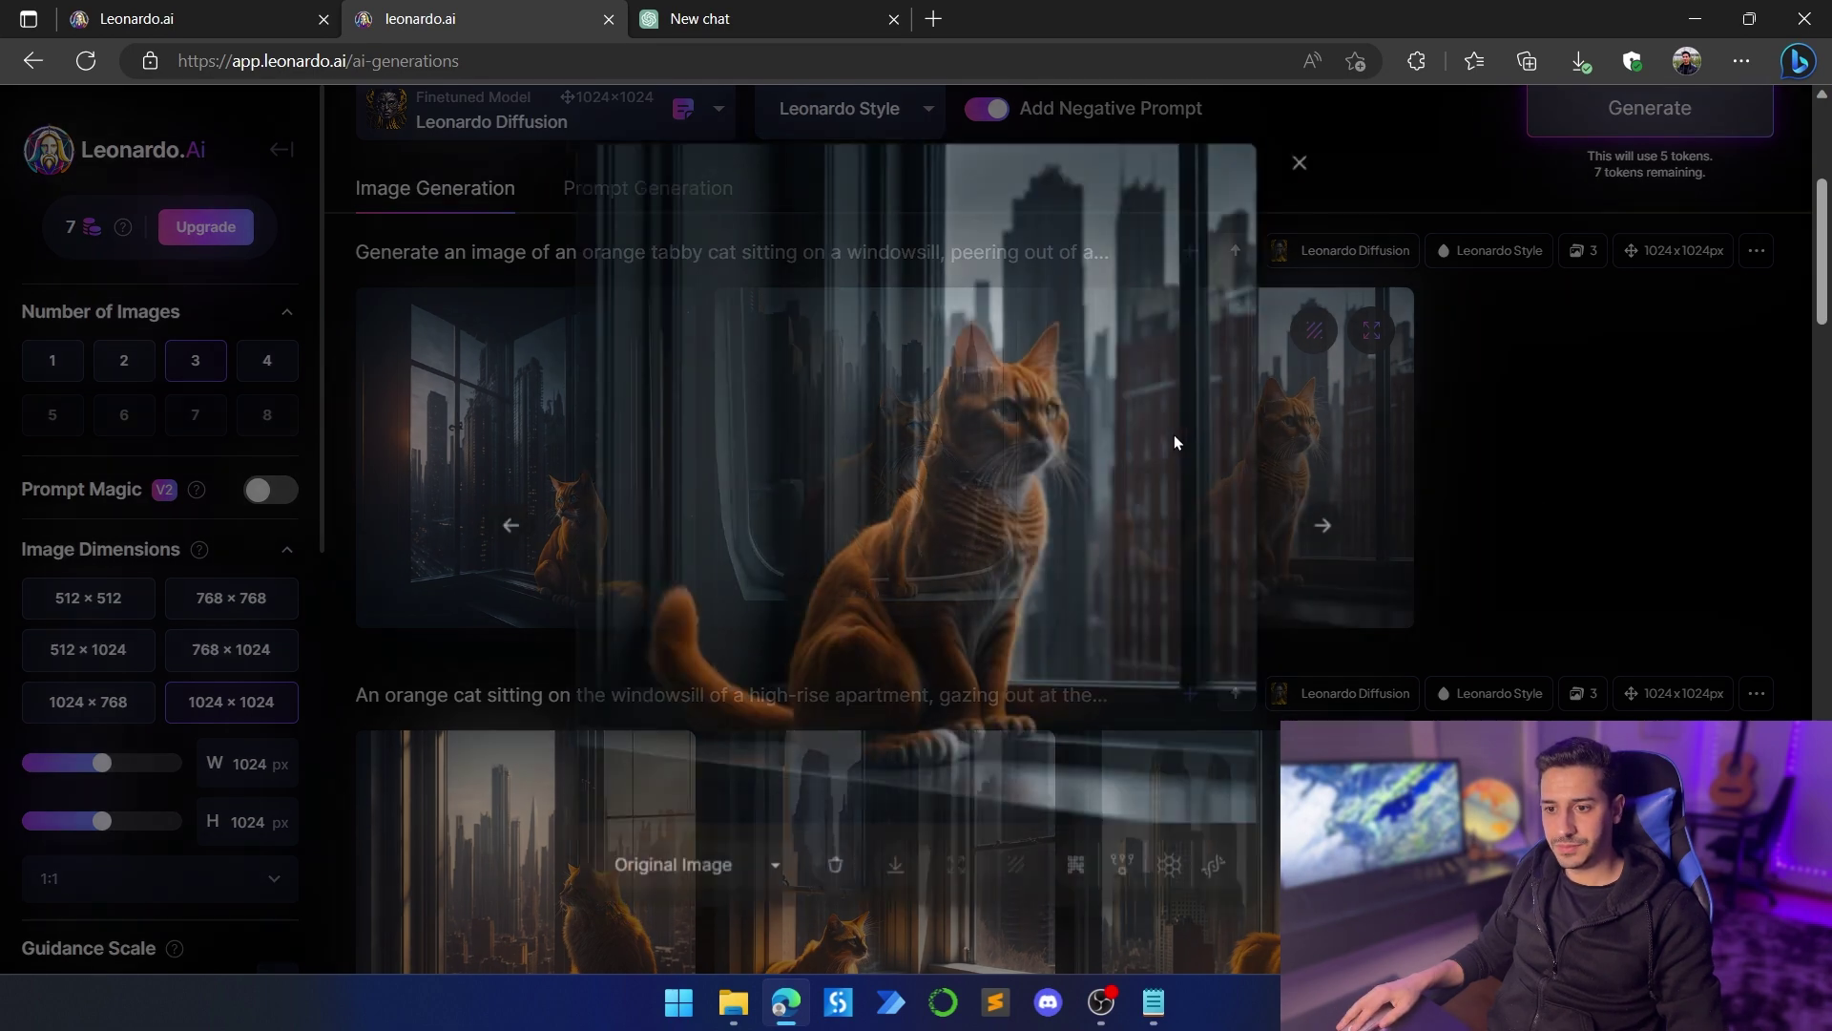